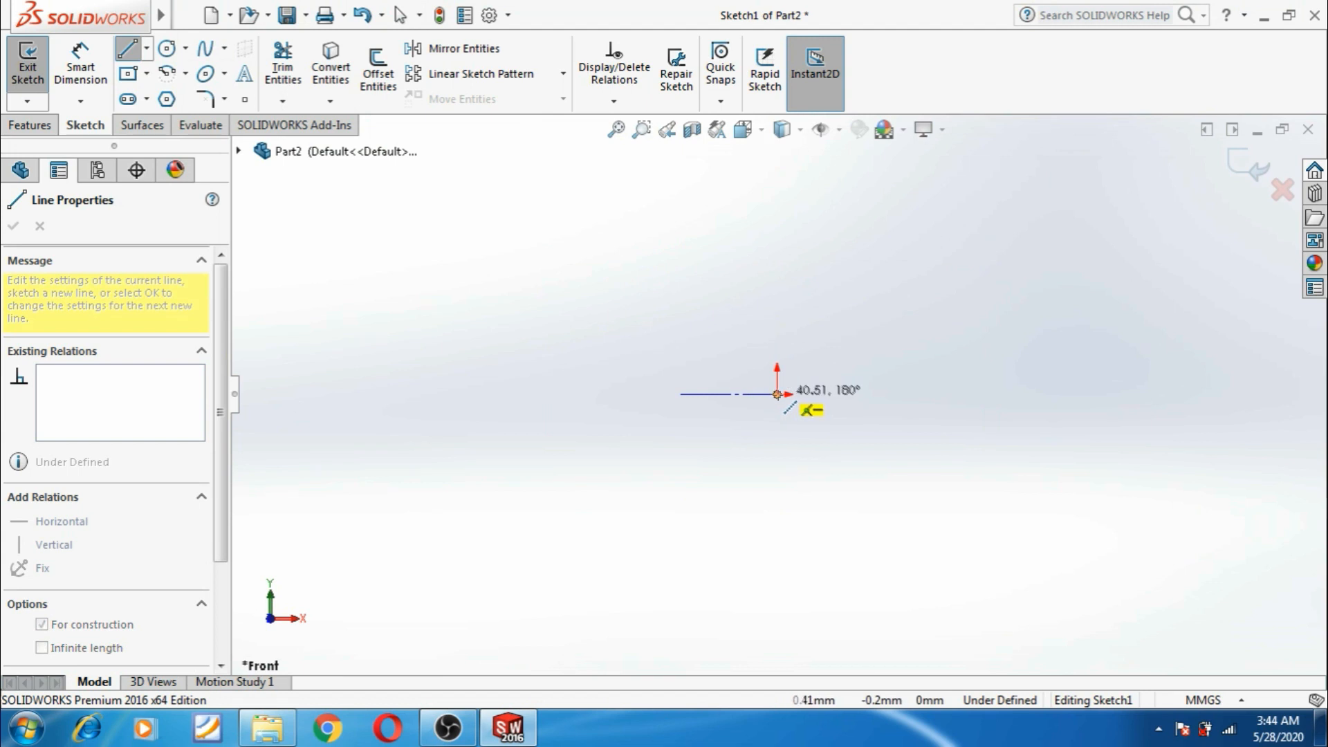
Draw a vertical construction line about 48 mm up from the origin, continued by a horizontal one about 61 mm to the left.
left_click(776, 280)
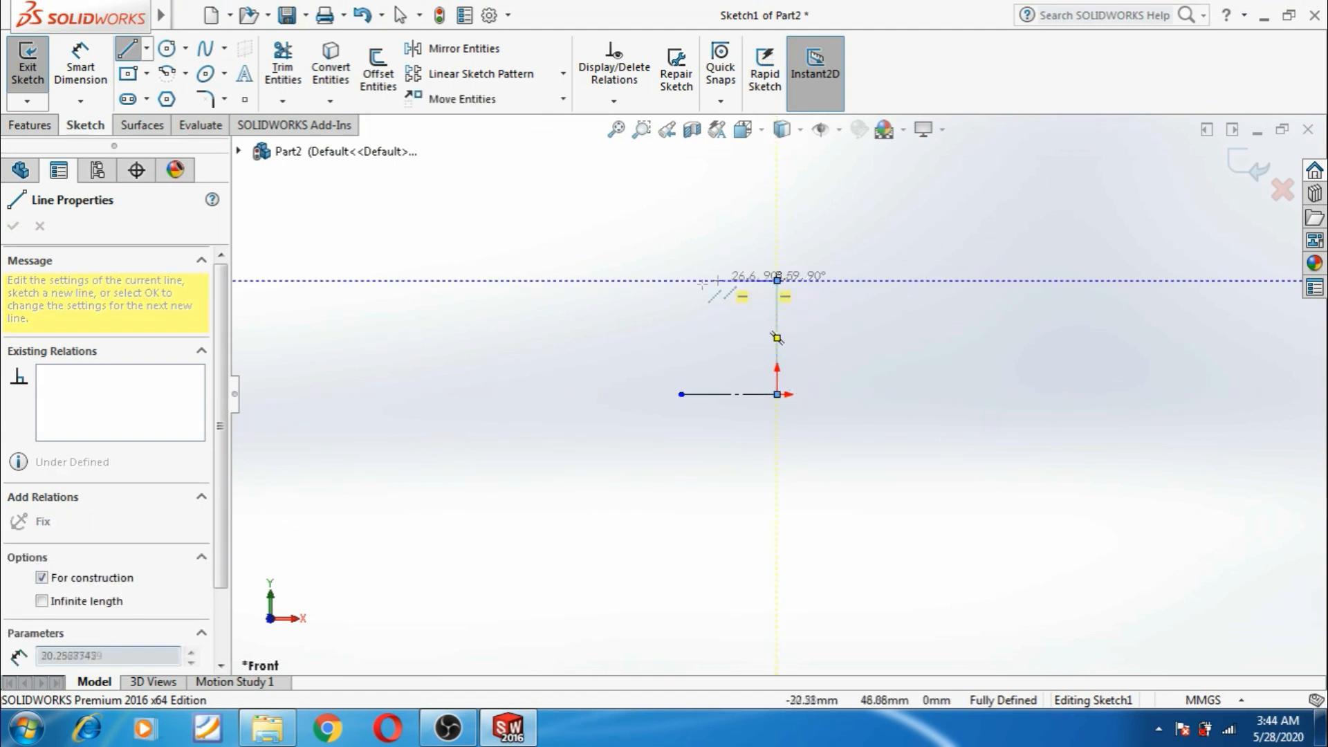
left_click(631, 281)
key("Escape")
Make the vertical and upper horizontal construction lines equal in length, and delete the horizontal construction line at the origin.
left_click(765, 282)
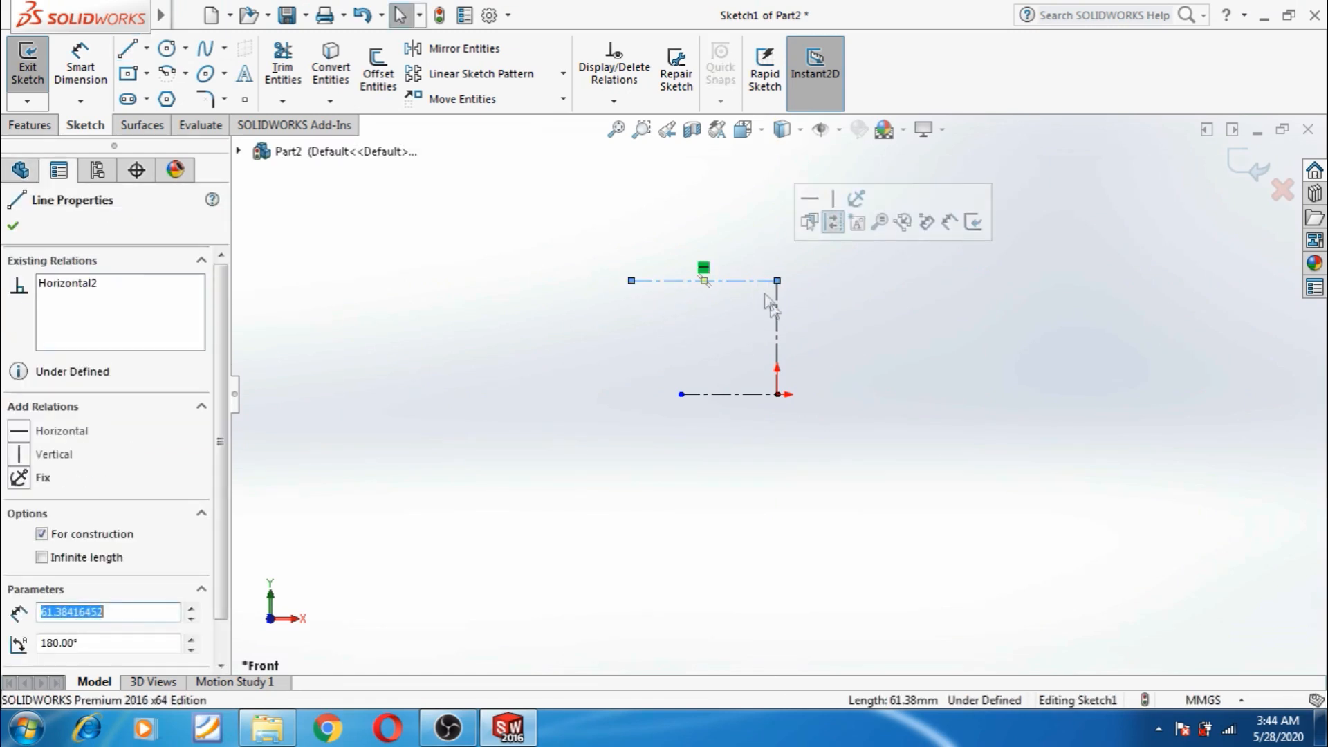
left_click(776, 318, "ctrl")
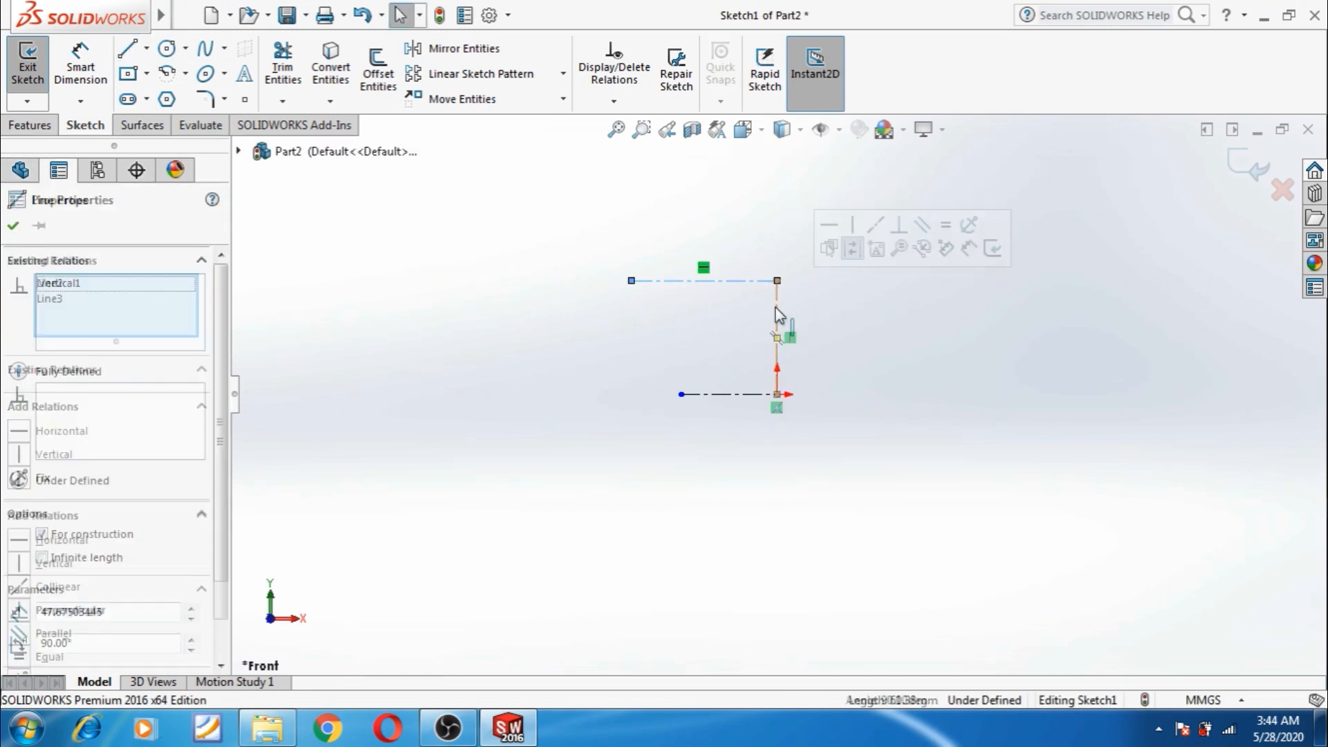
left_click(946, 226)
left_click(869, 353)
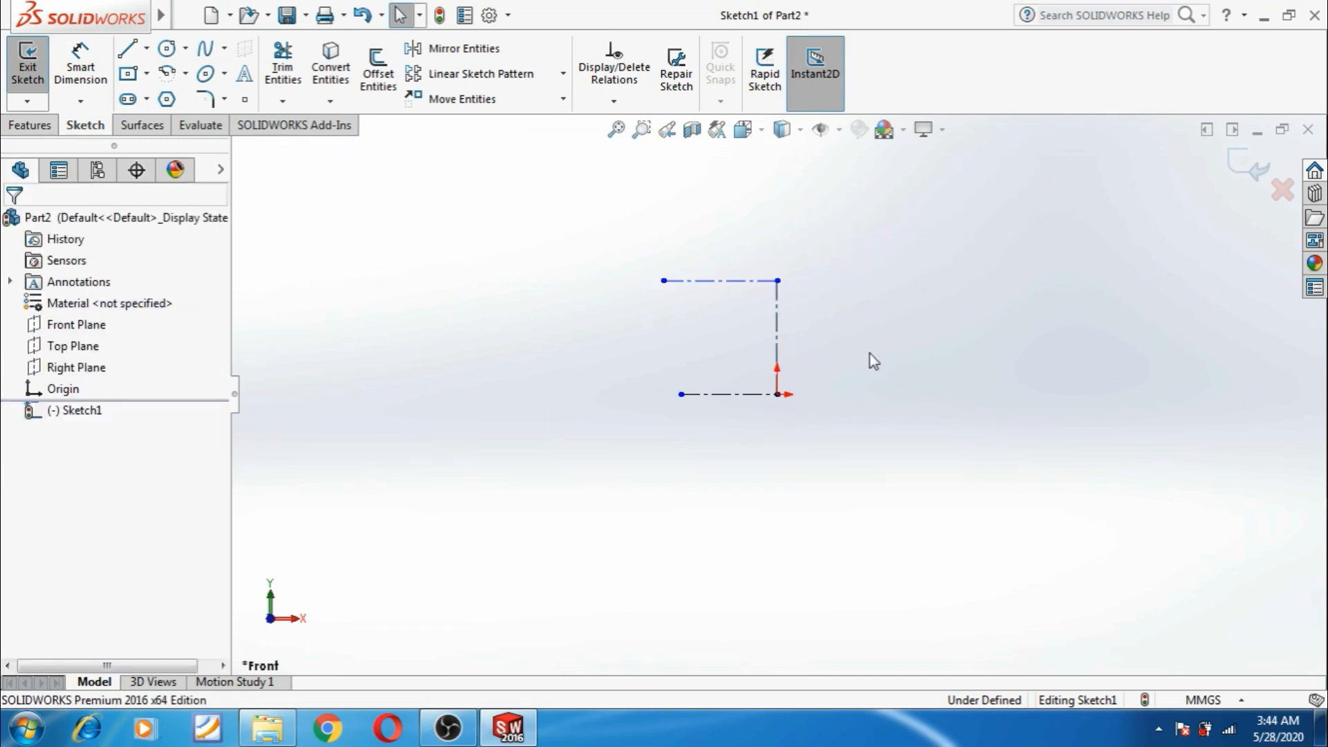
left_click(754, 395)
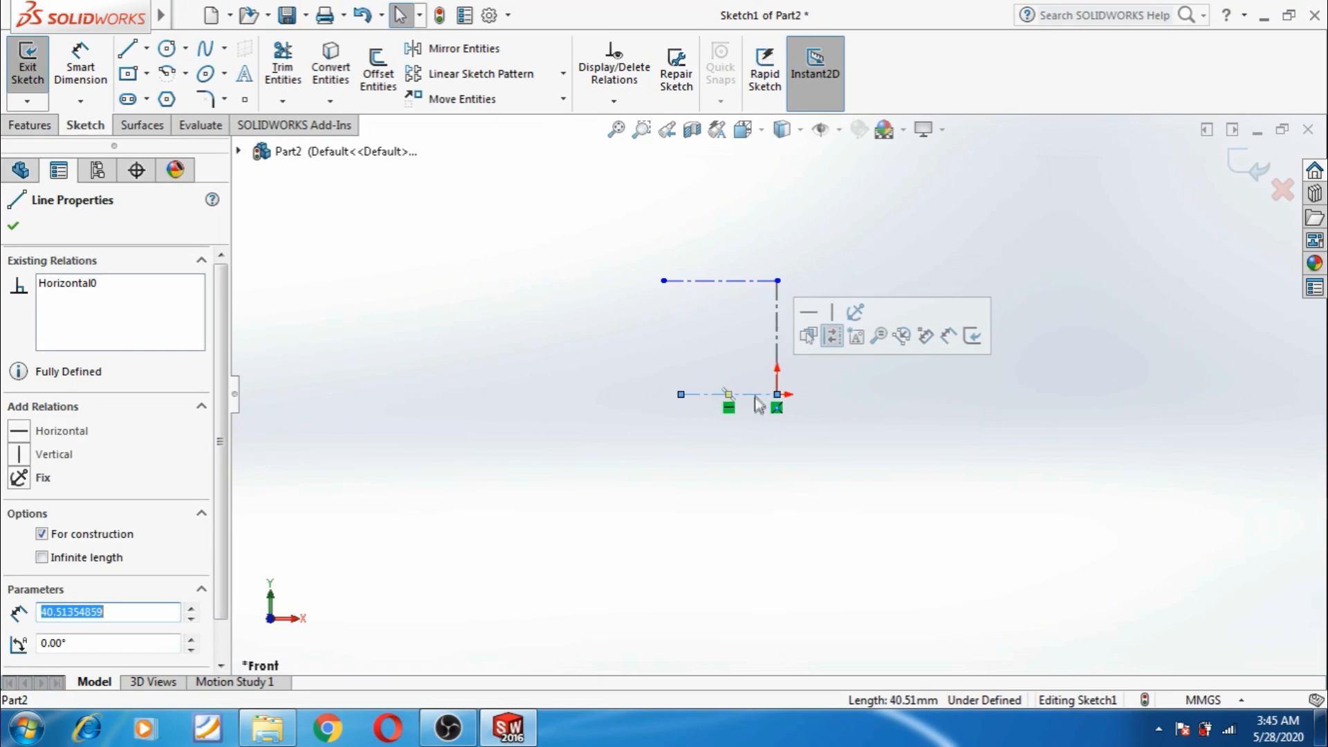
key("Delete")
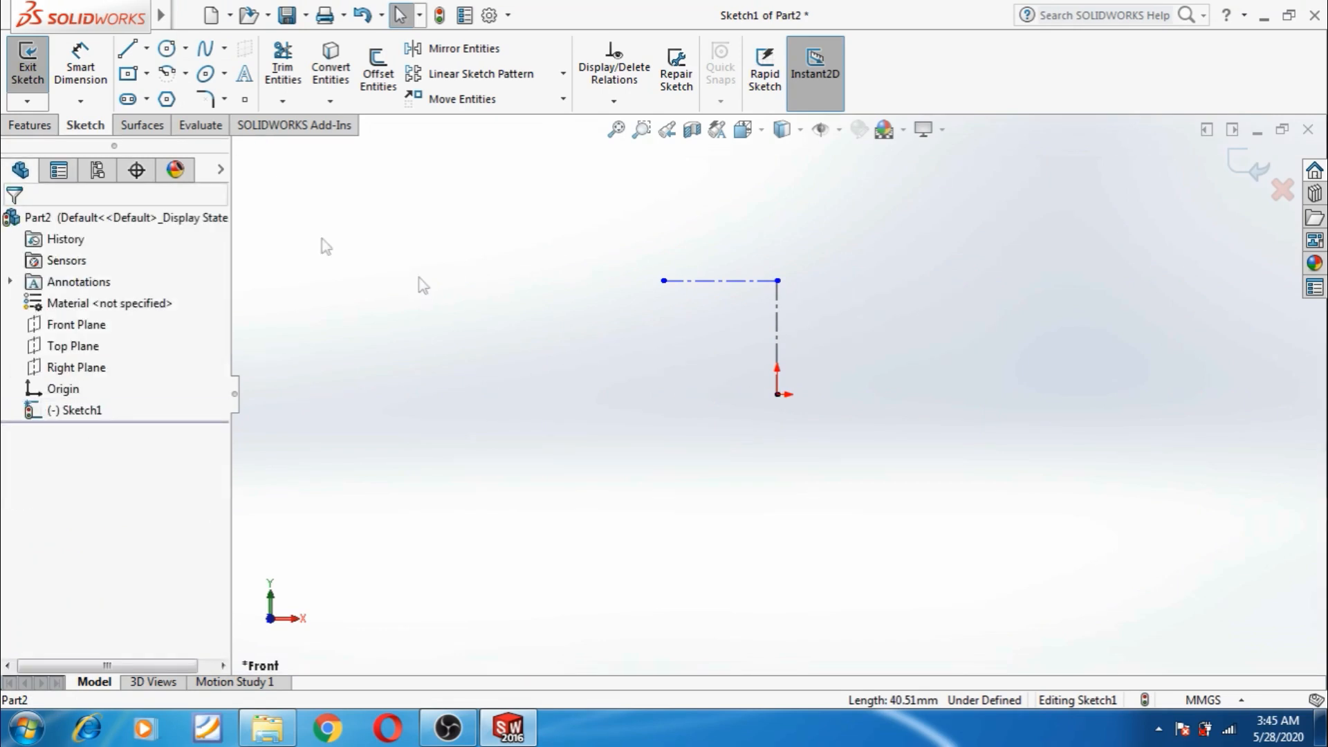
Draw a solid line from the upper construction line's left end down to origin level, continued by a left-pointing V about 18 mm deep.
left_click(127, 51)
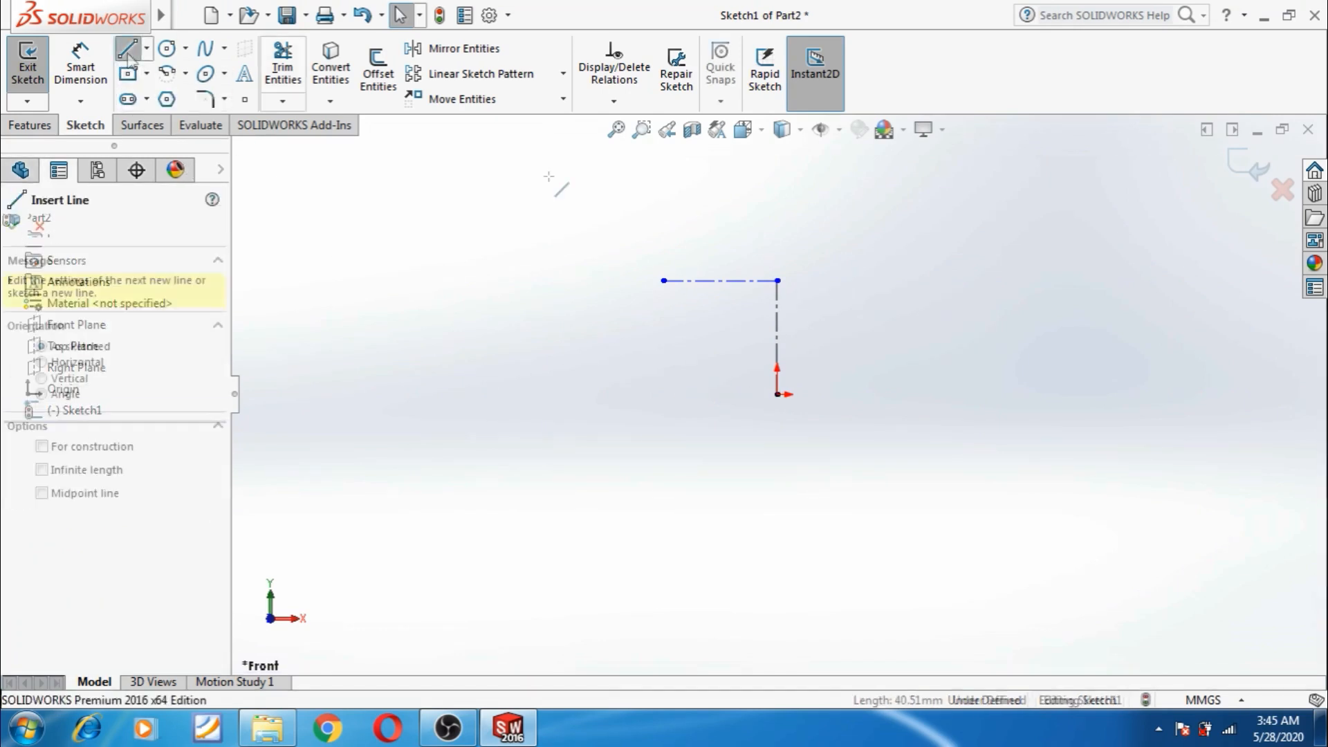
left_click(664, 281)
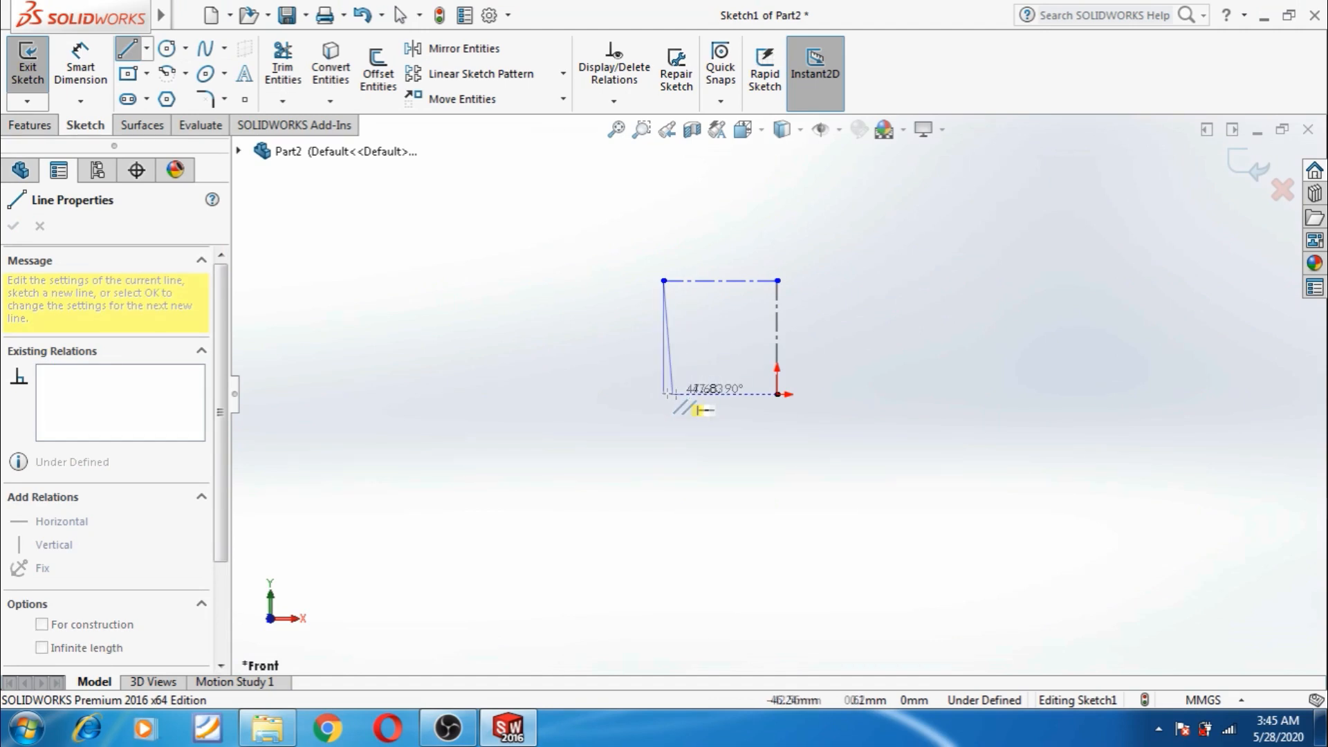
left_click(664, 394)
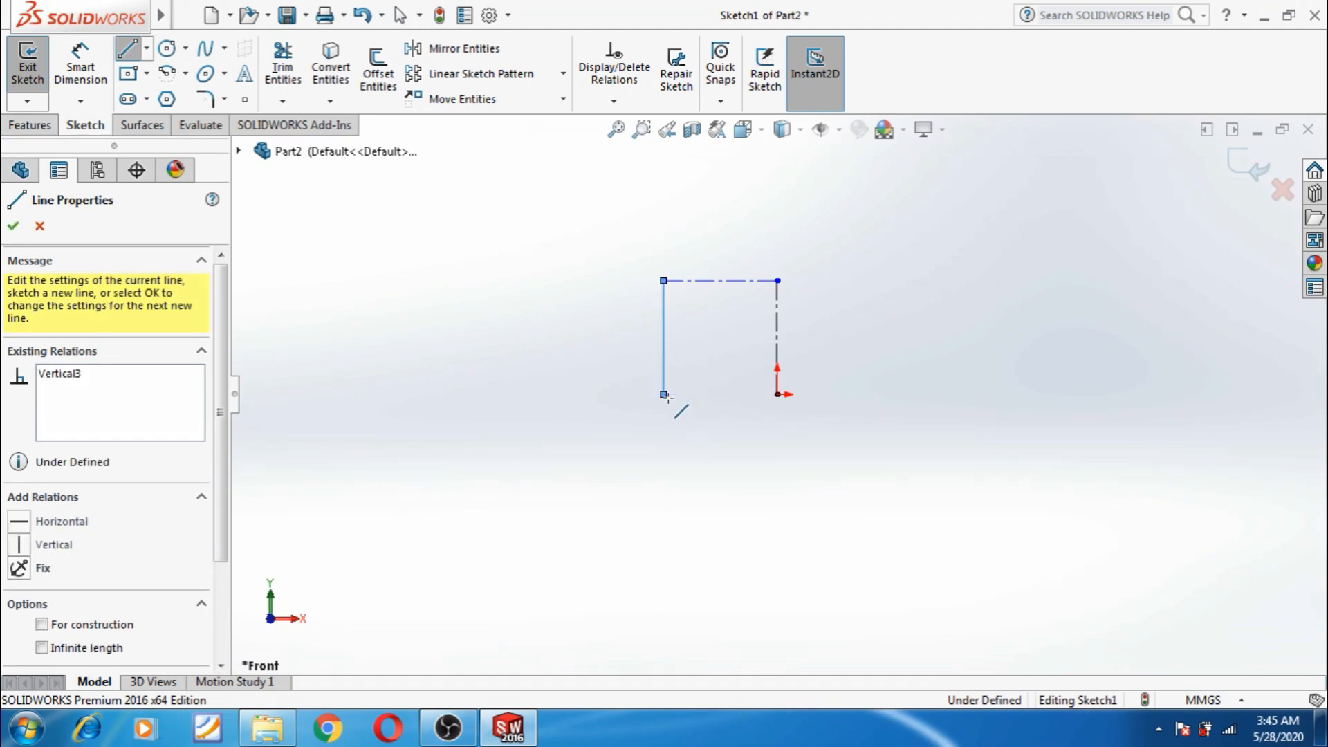
left_click(623, 411)
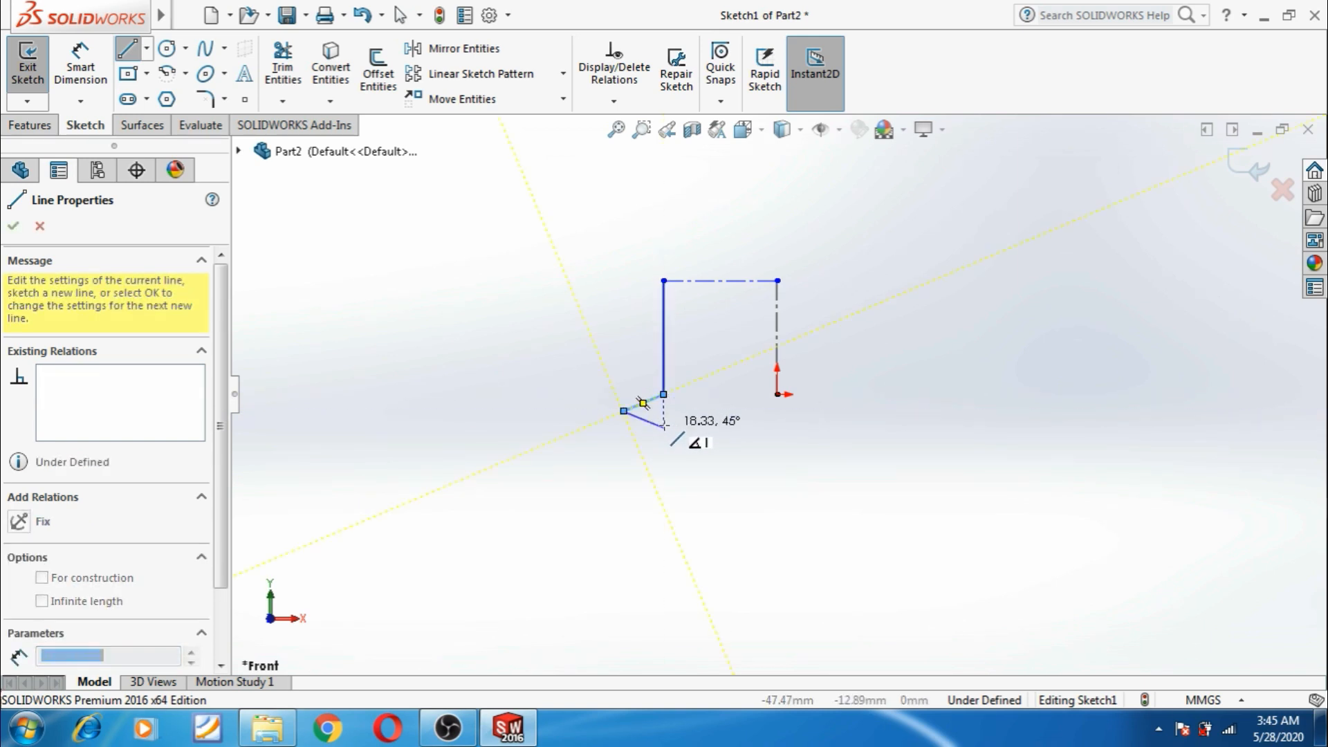
left_click(665, 427)
key("Escape")
Dimension the vertical construction line above the origin to 50 mm.
scroll(677, 415, "down", 3)
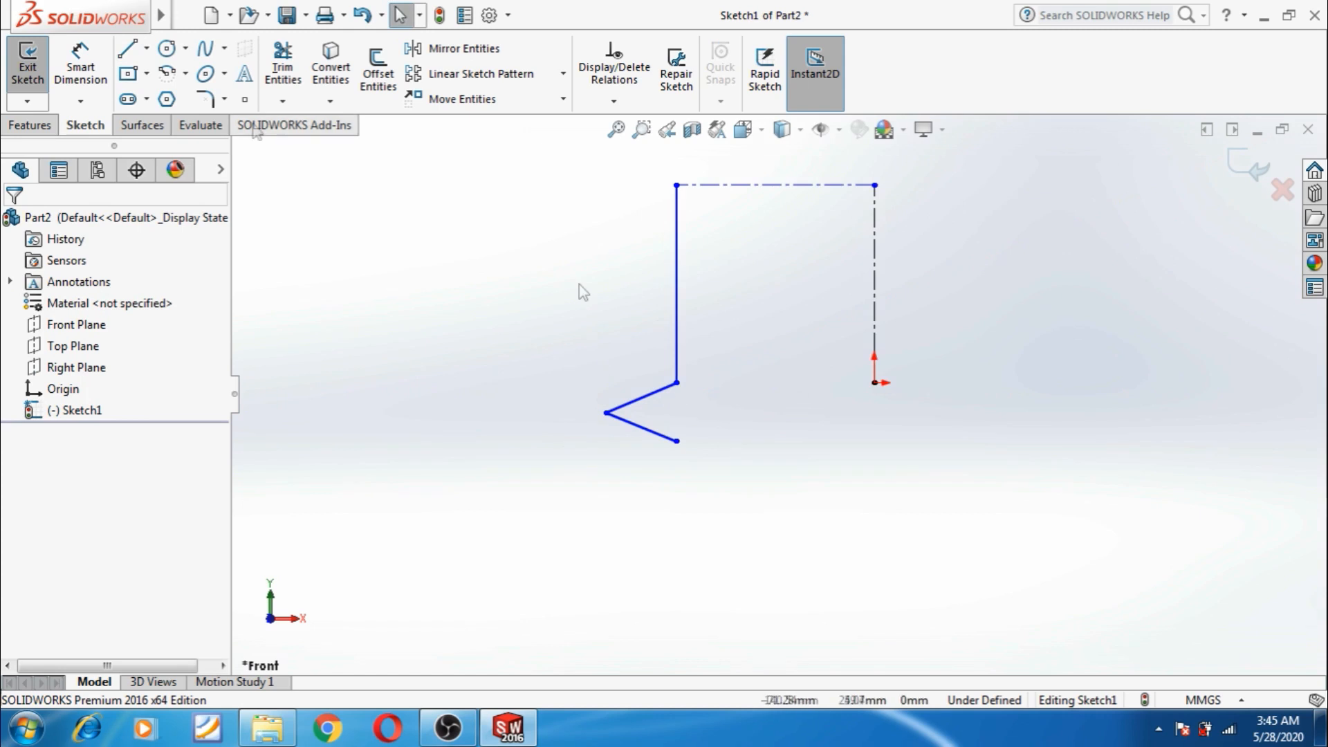
left_click(80, 65)
left_click(875, 308)
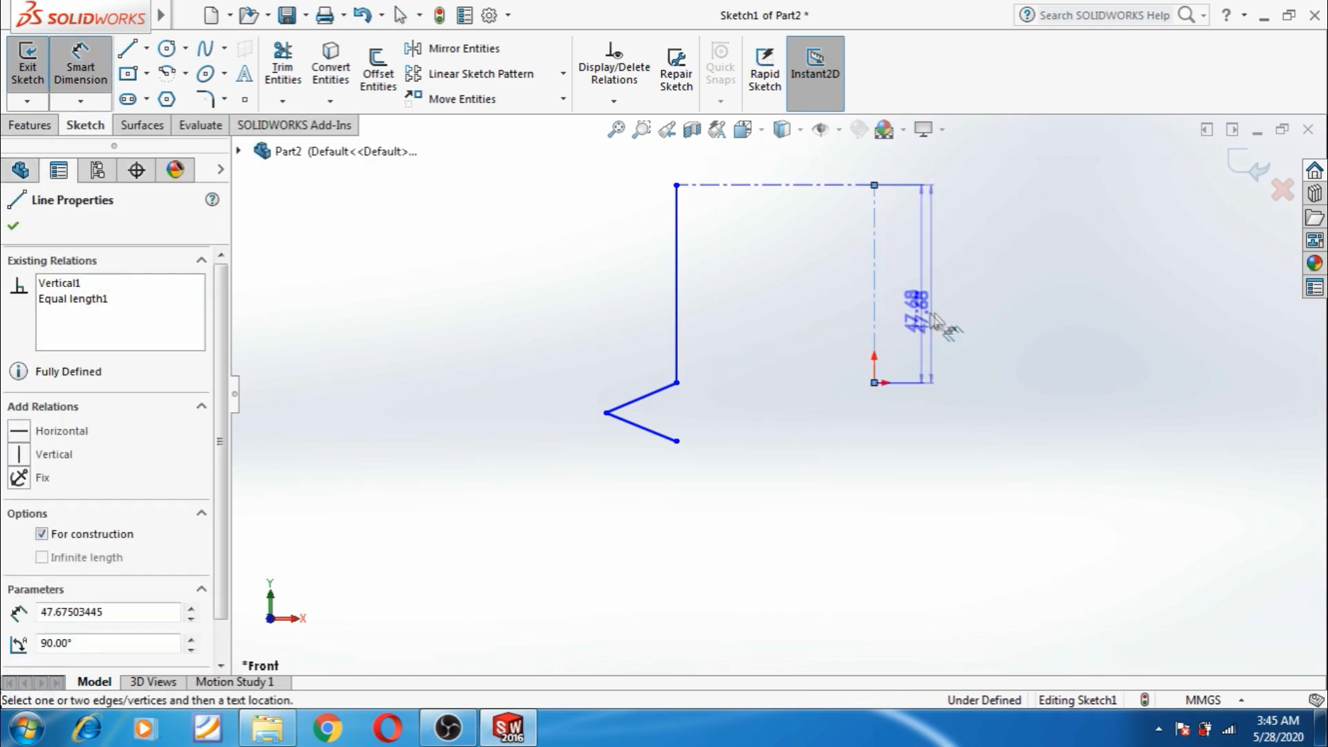
left_click(935, 319)
type("5")
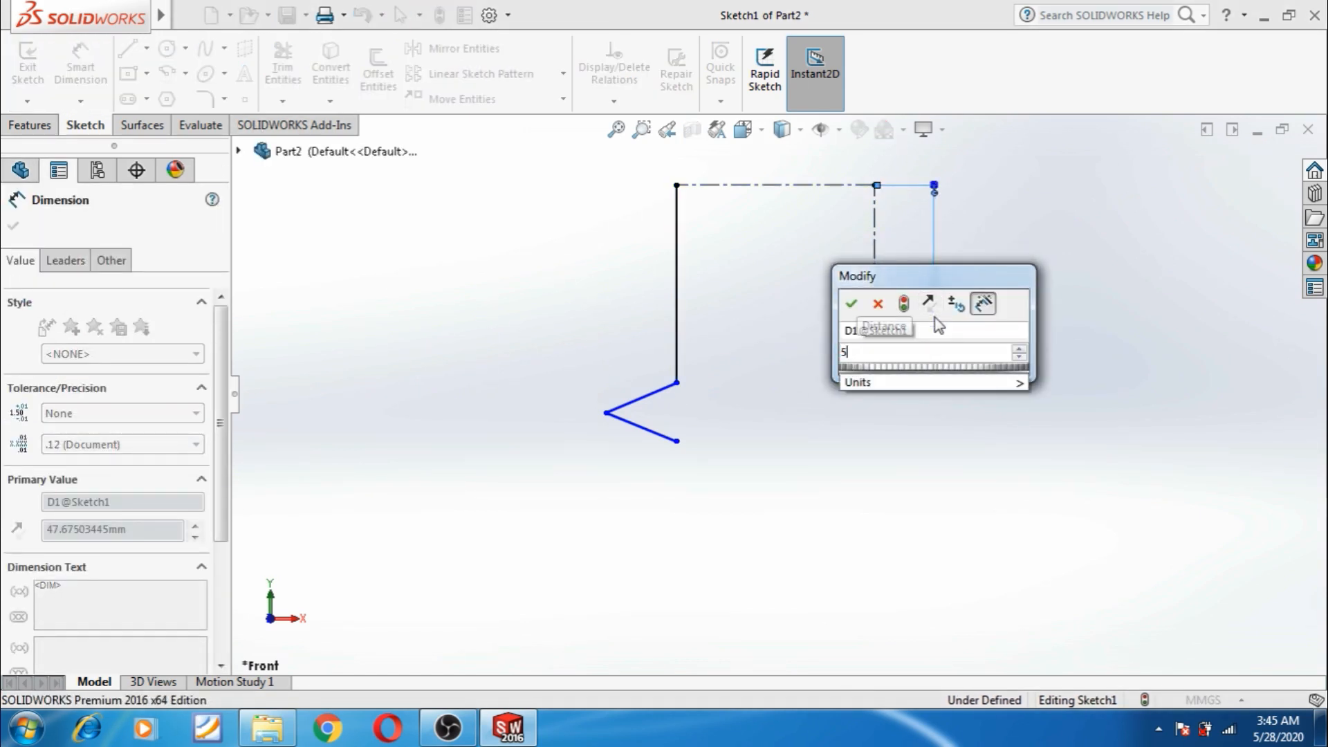
type("0")
key("Return")
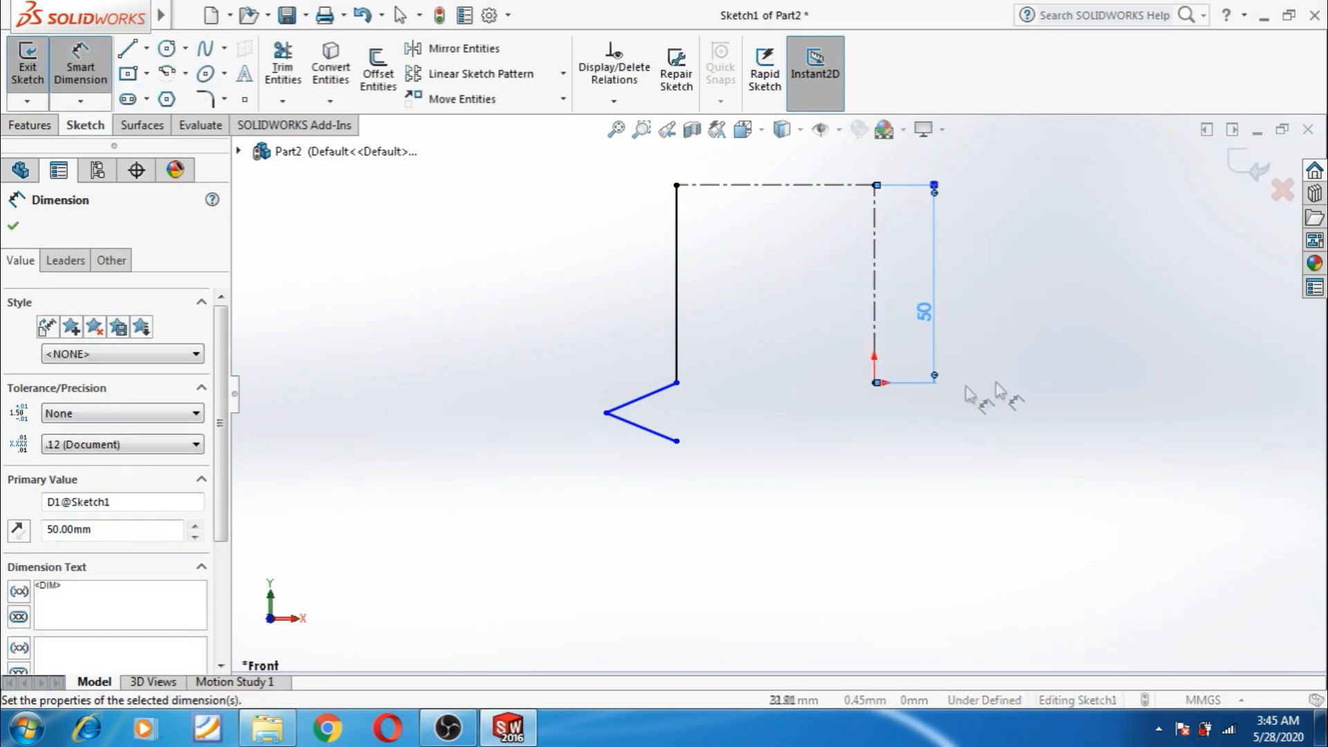
Dimension the horizontal distance between the V's upper end and its tip to 10 mm.
left_click(677, 383)
left_click(606, 413)
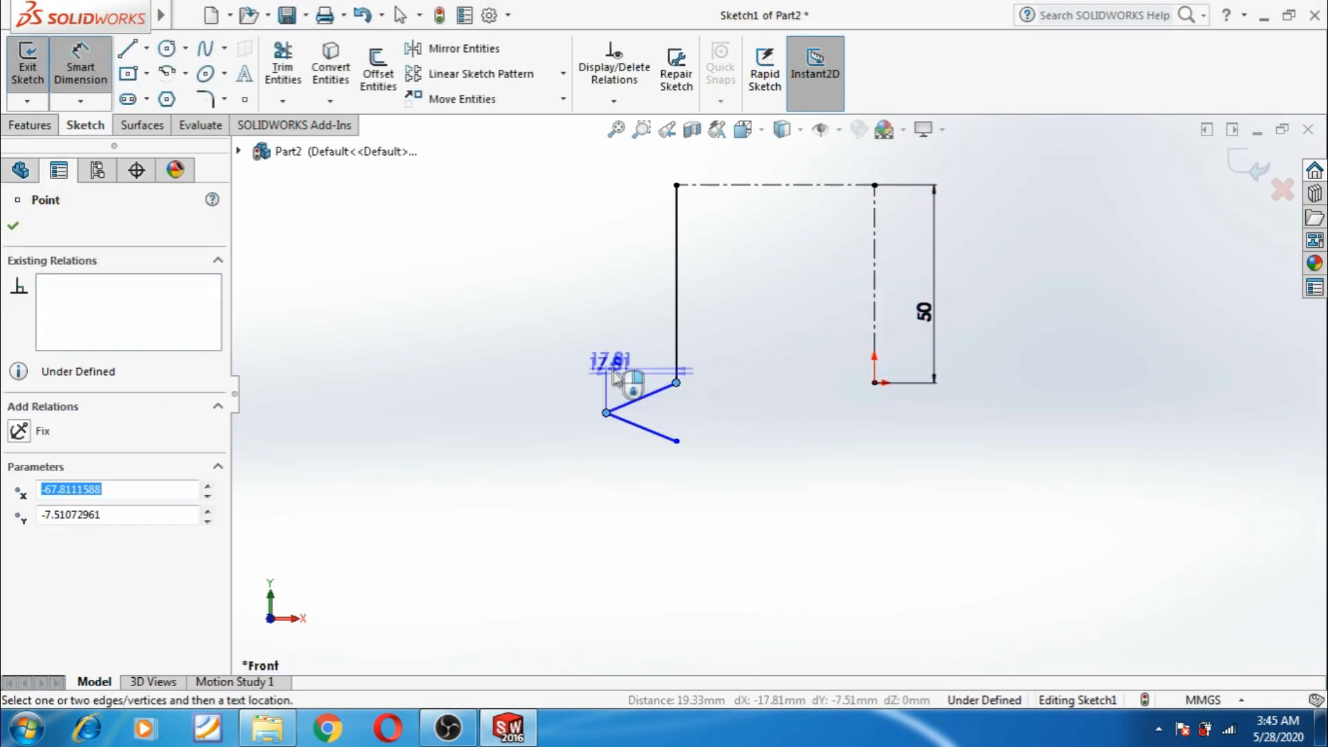
left_click(626, 361)
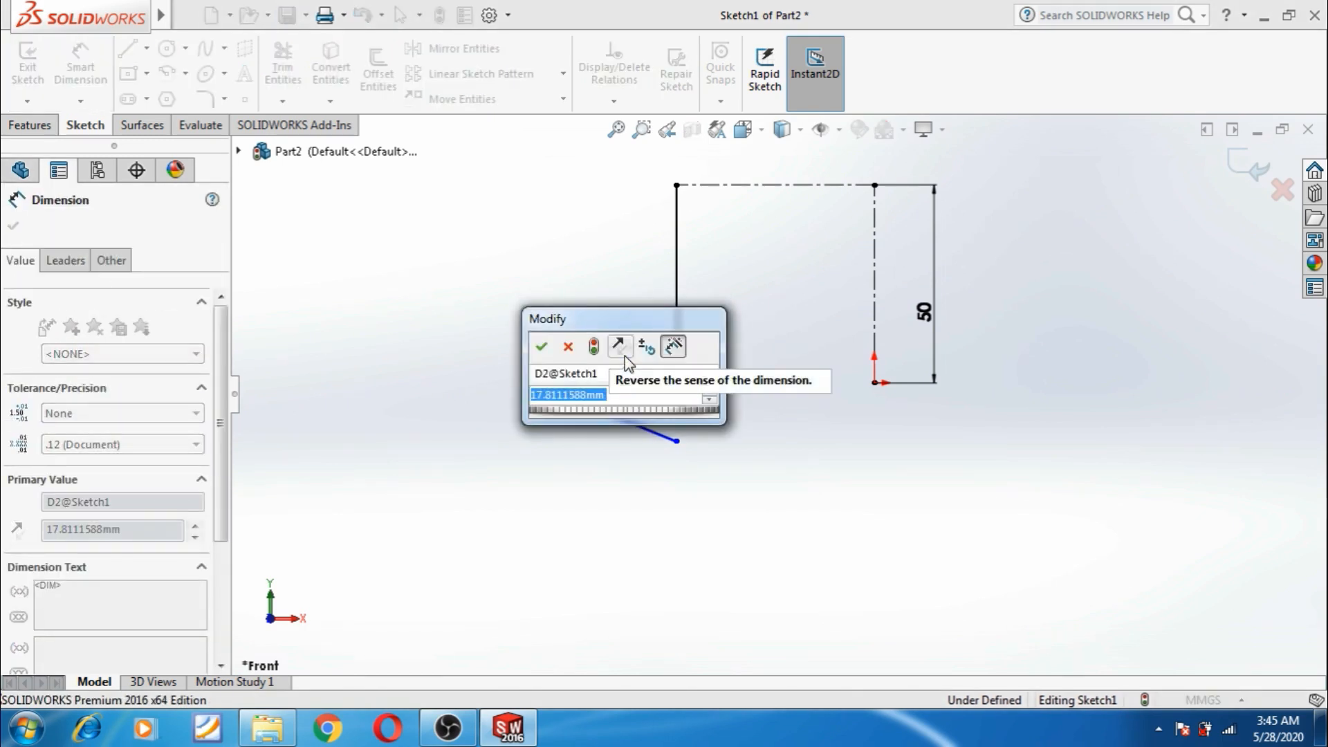
type("10")
key("Return")
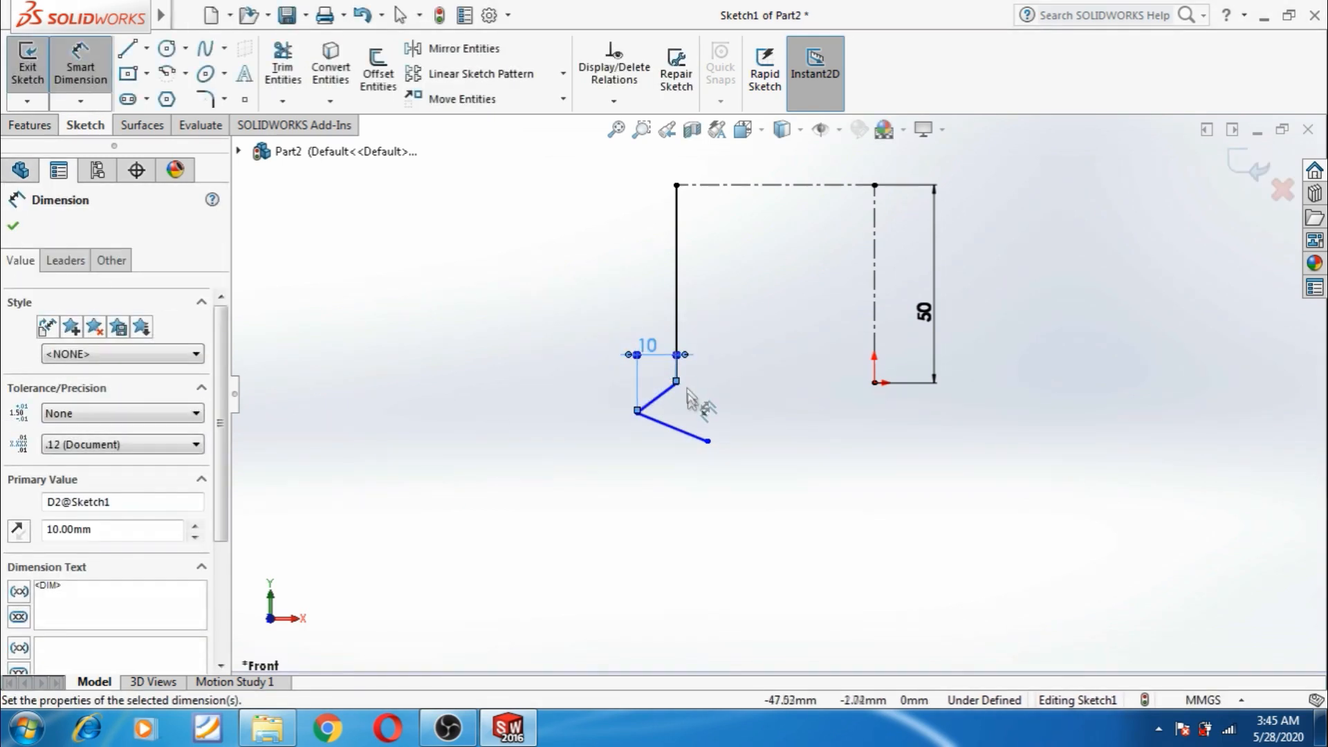
right_click(474, 317)
left_click(519, 373)
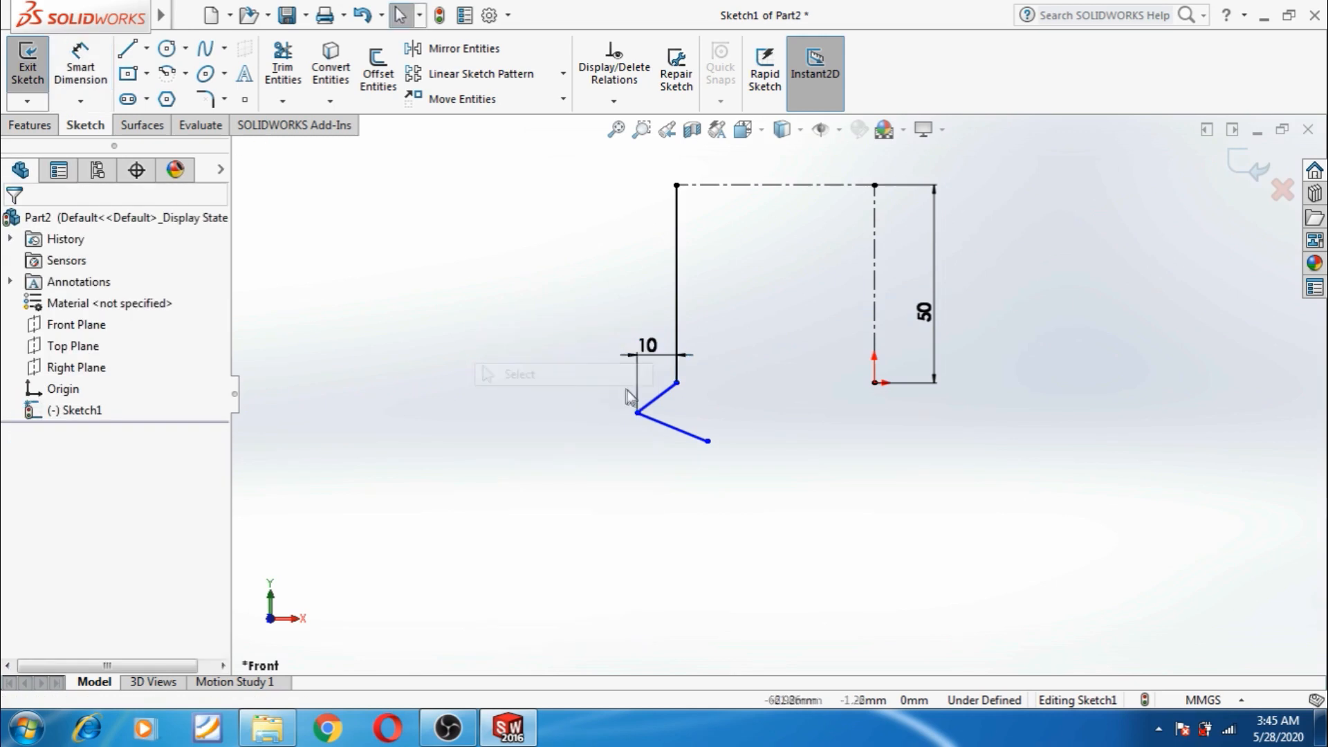
Make the two slanted lines of the V equal in length.
left_click(654, 401)
left_click(668, 426, "ctrl")
left_click(830, 342)
left_click(745, 438)
Align the V's lower endpoint vertically with its upper endpoint.
left_click(677, 383)
left_click(684, 431, "ctrl")
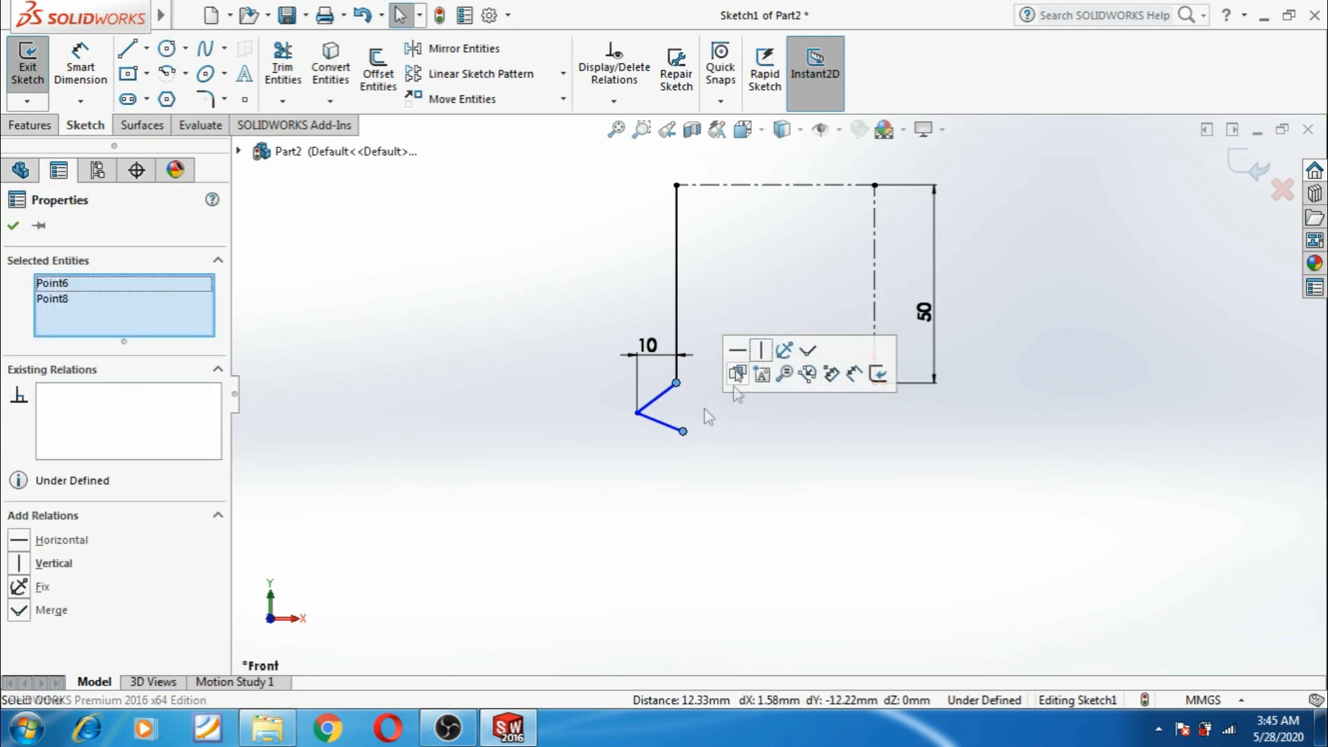
left_click(762, 353)
left_click(714, 435)
Draw a vertical line about 10 mm down from the V's lower endpoint.
scroll(714, 436, "down", 3)
scroll(703, 408, "down", 2)
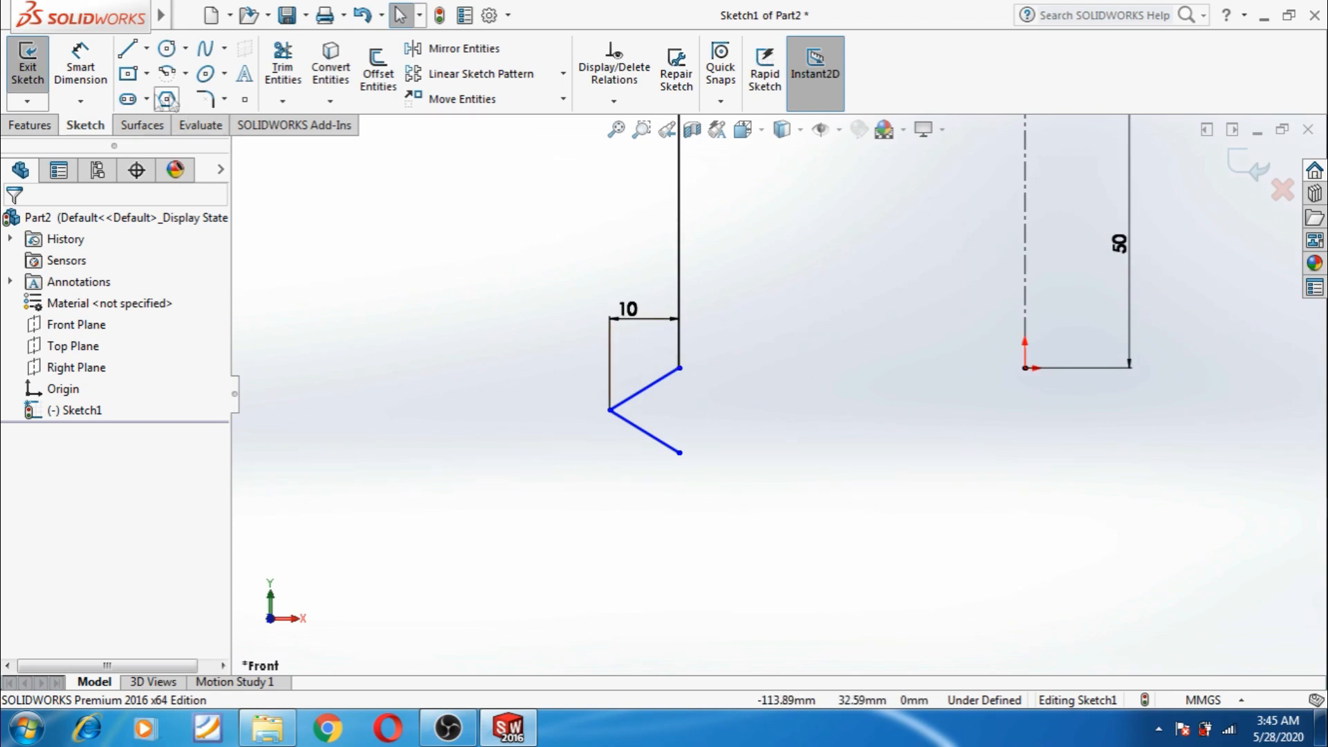
left_click(128, 52)
left_click(679, 453)
left_click(680, 523)
key("Escape")
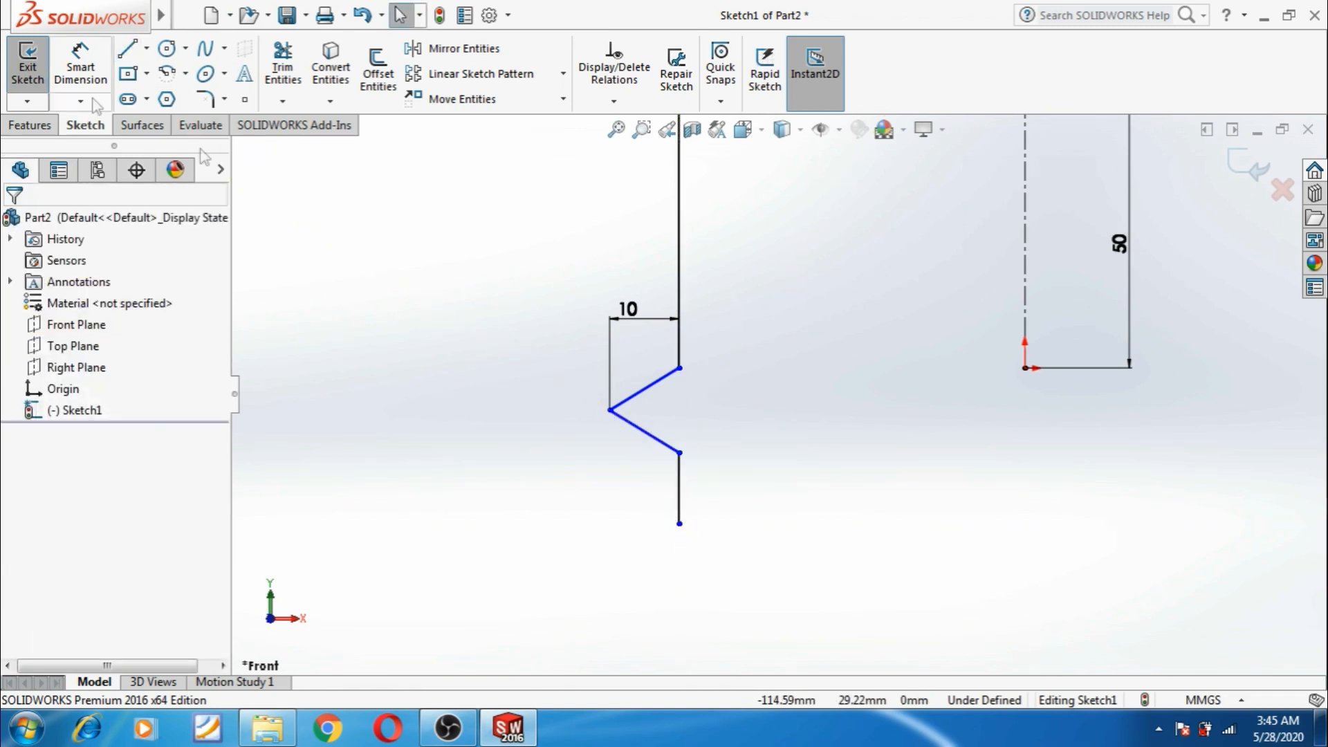
Dimension the short vertical line below the V to exactly 10 mm.
left_click(89, 84)
left_click(681, 481)
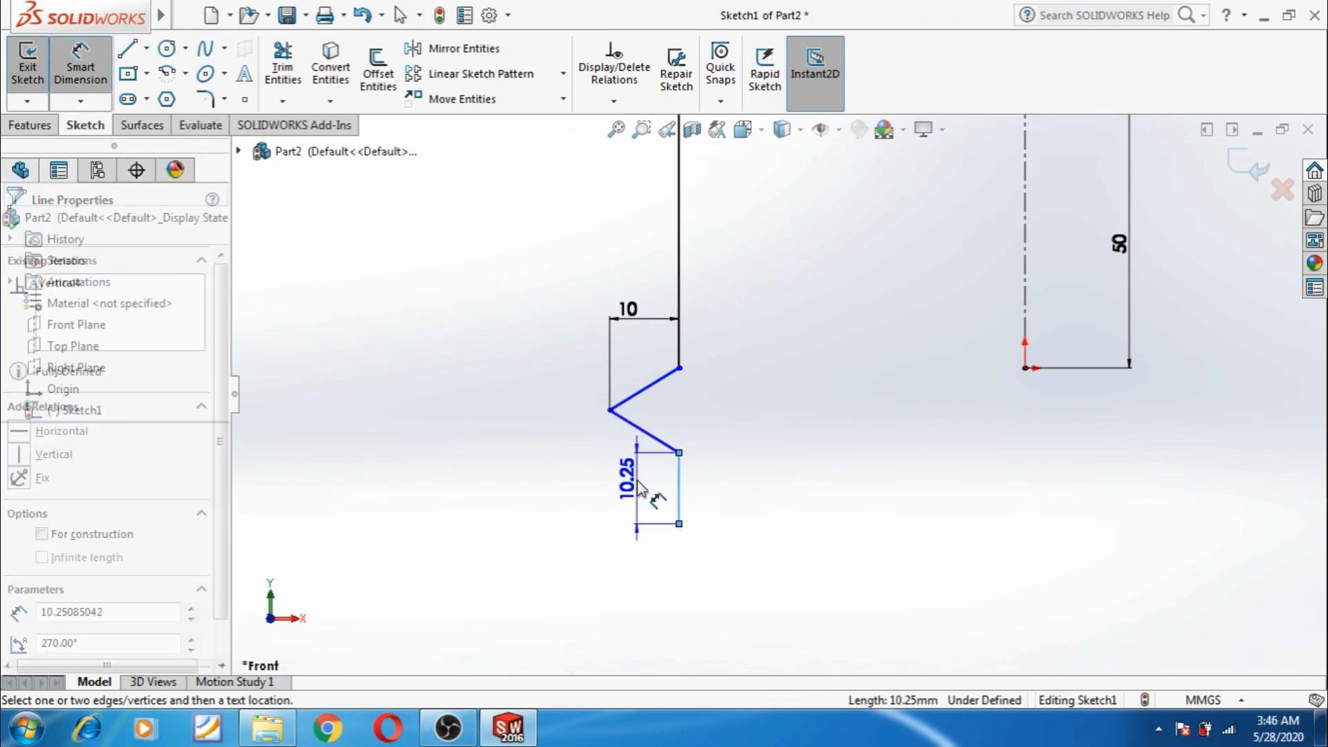
left_click(656, 495)
type("10")
key("Return")
left_click(762, 429)
Round the V's tip and its upper and lower corners with 1.5 mm sketch fillets, accepting the loss of the equal-length relations.
scroll(753, 468, "up", 2)
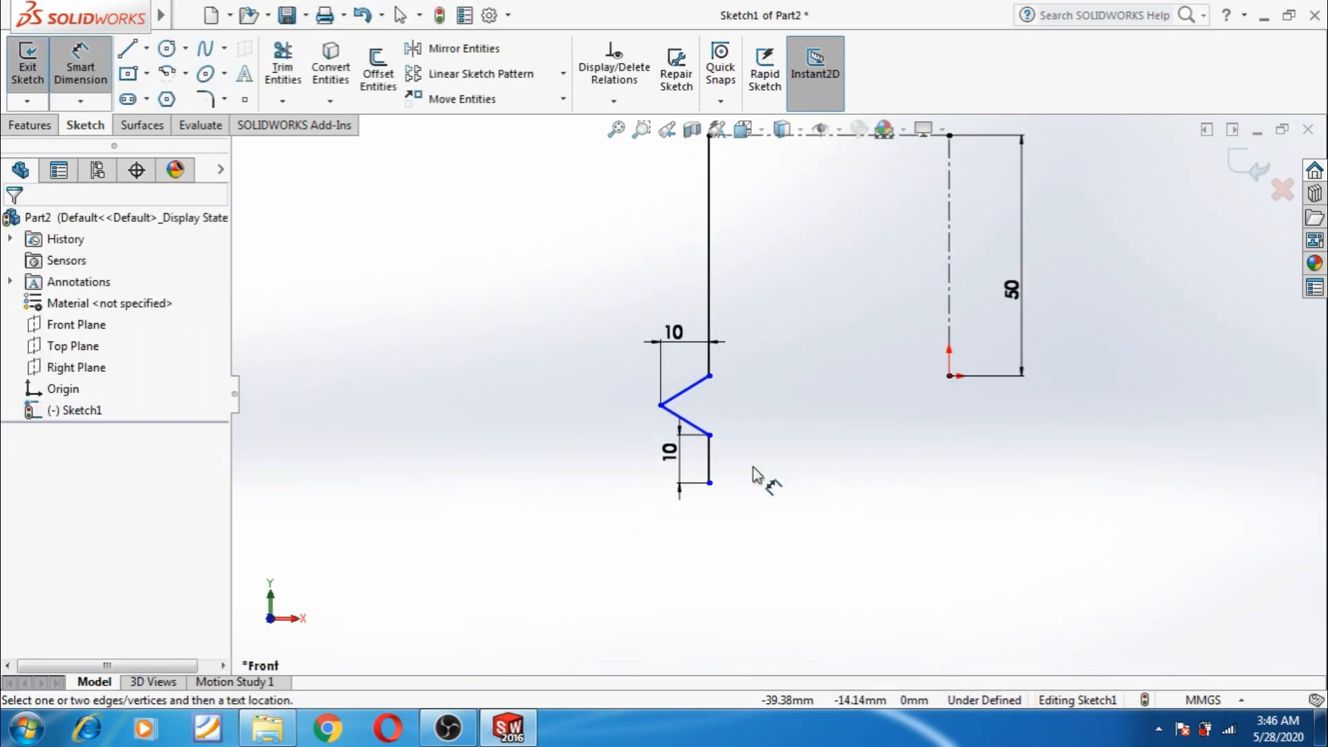
left_click(208, 101)
scroll(733, 408, "down", 2)
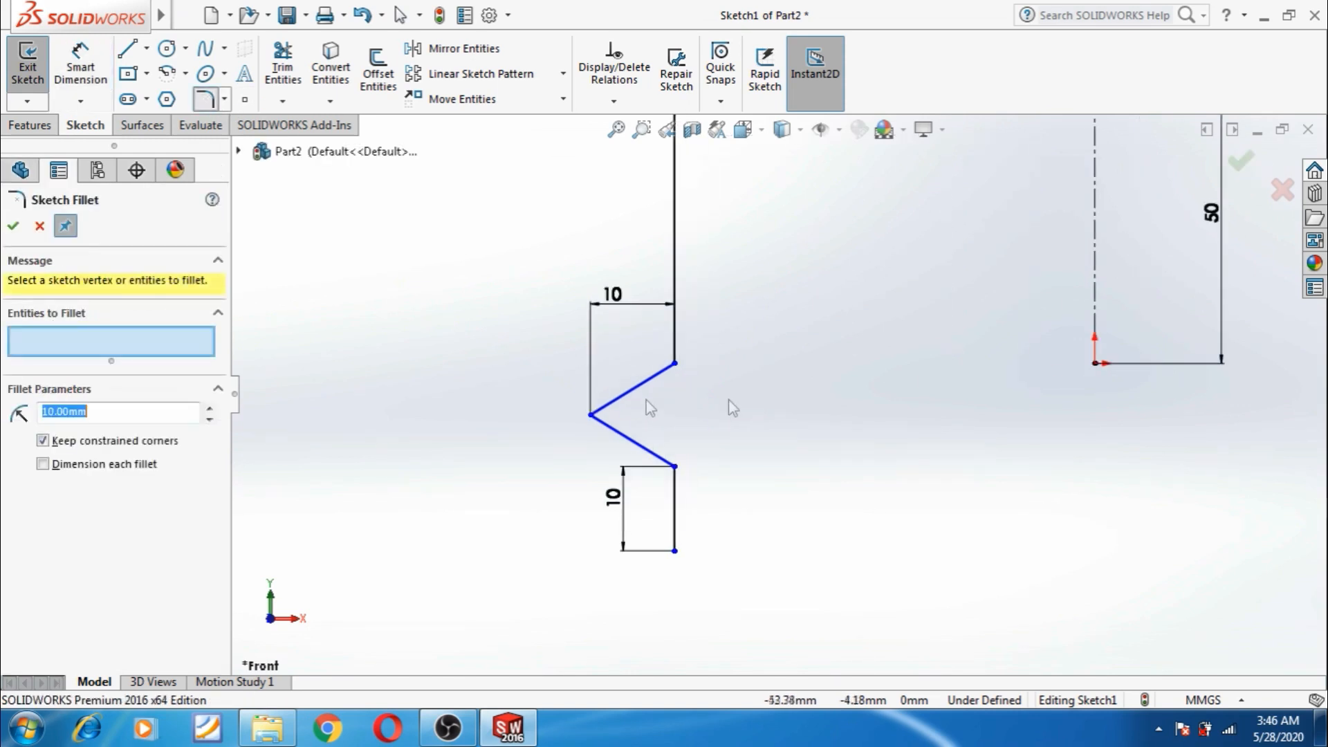
left_click(592, 415)
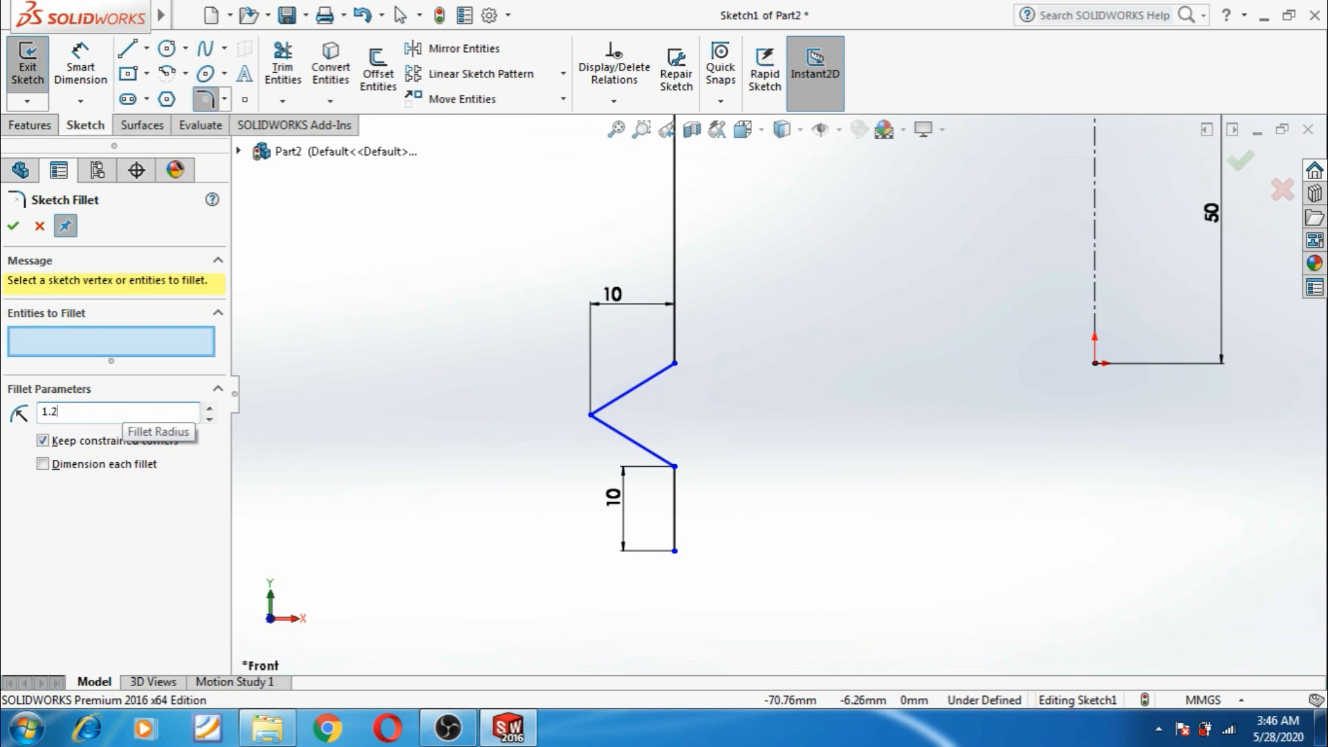
key("BackSpace")
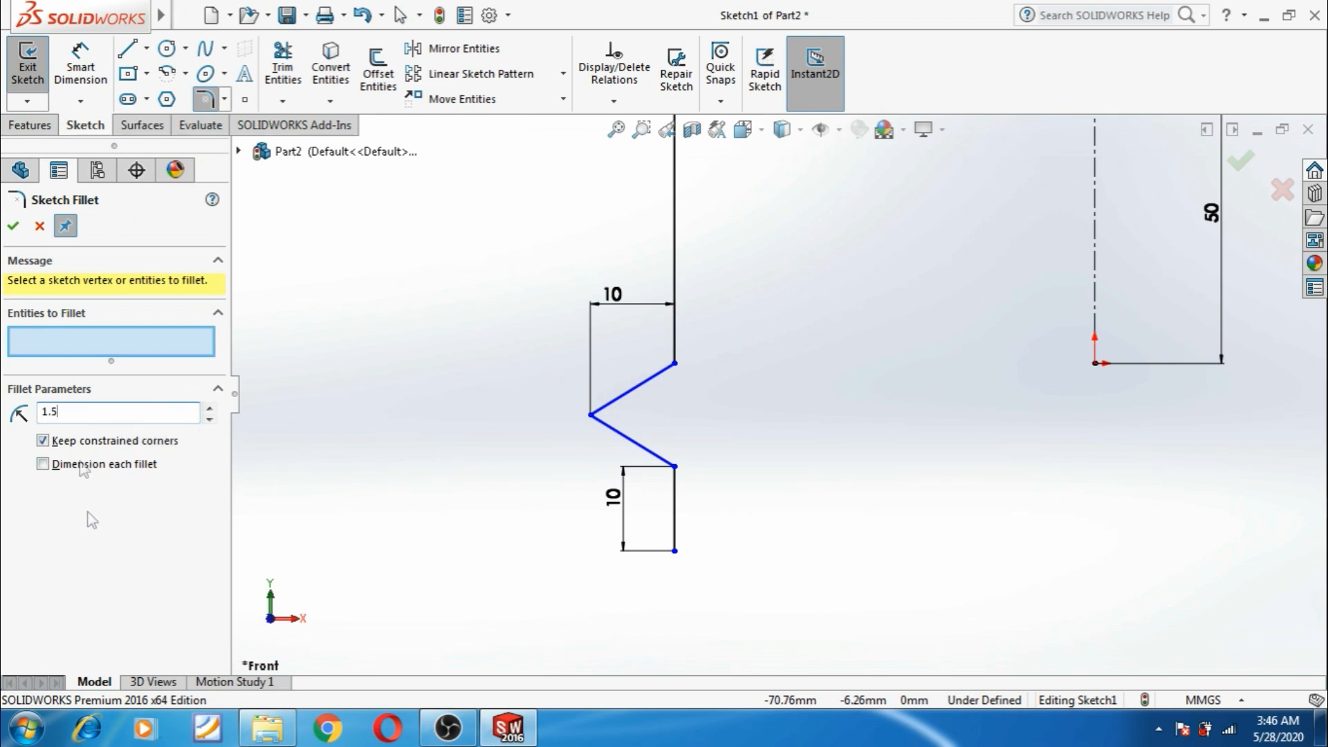
left_click(593, 416)
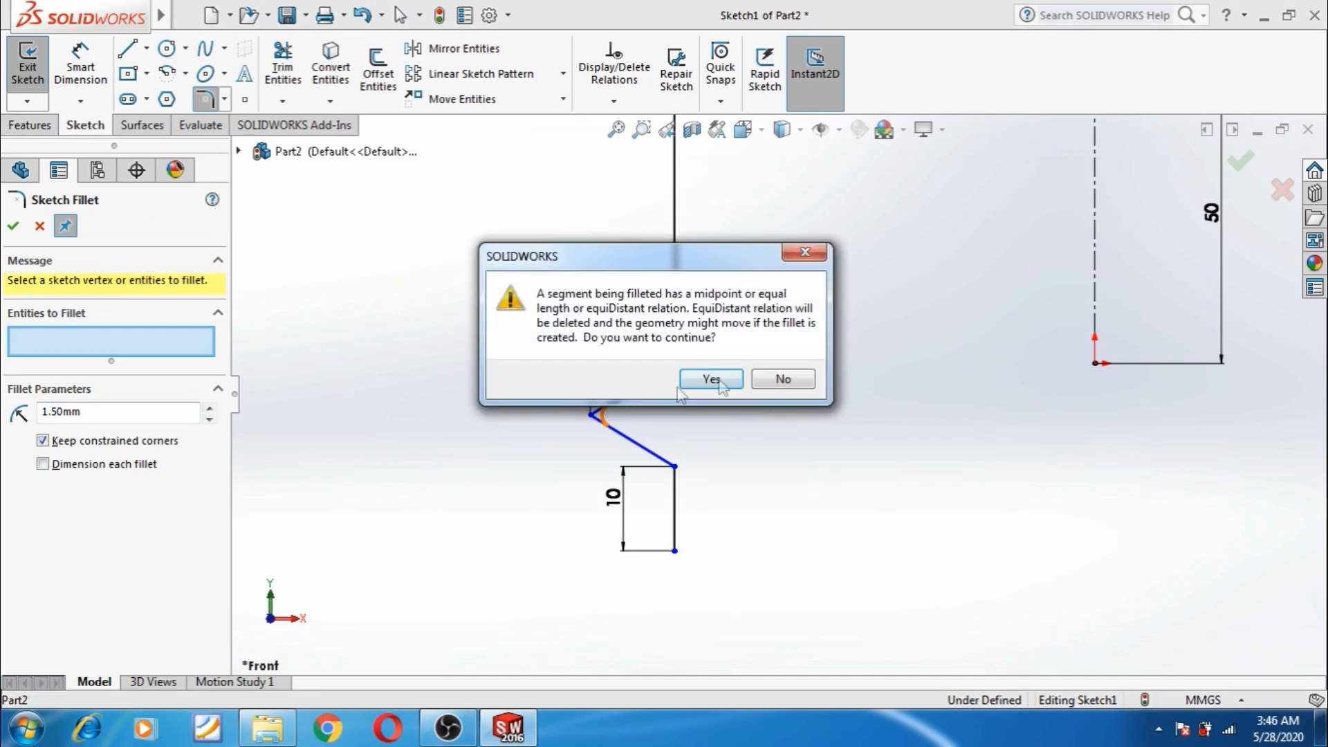
left_click(715, 378)
left_click(675, 363)
left_click(713, 379)
left_click(674, 468)
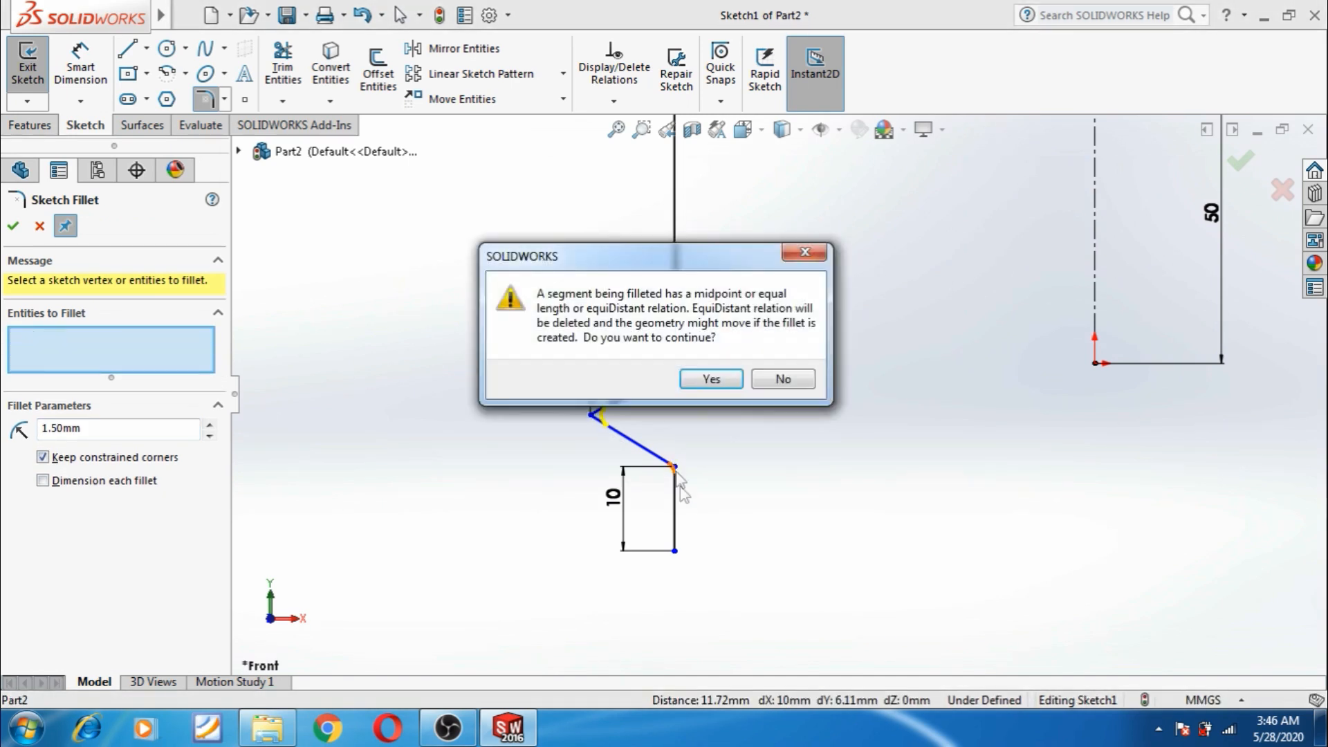
left_click(711, 380)
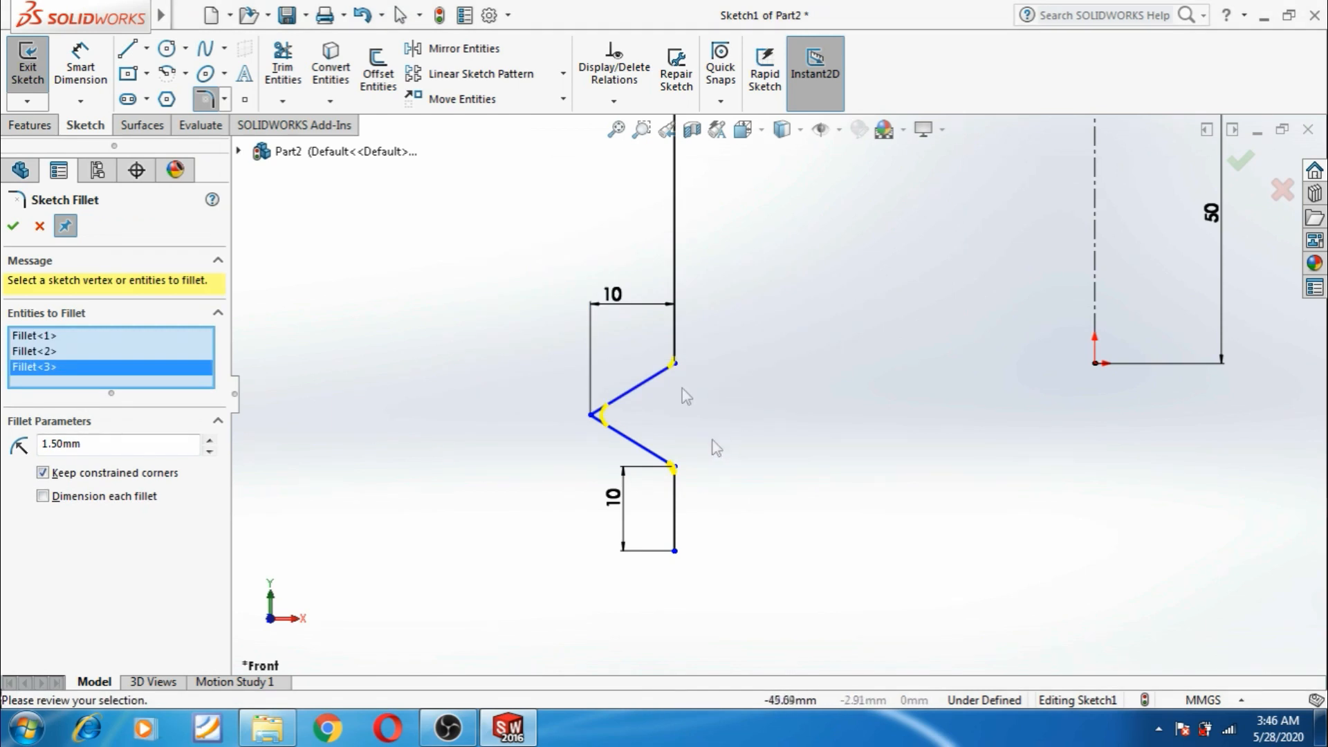
left_click(13, 226)
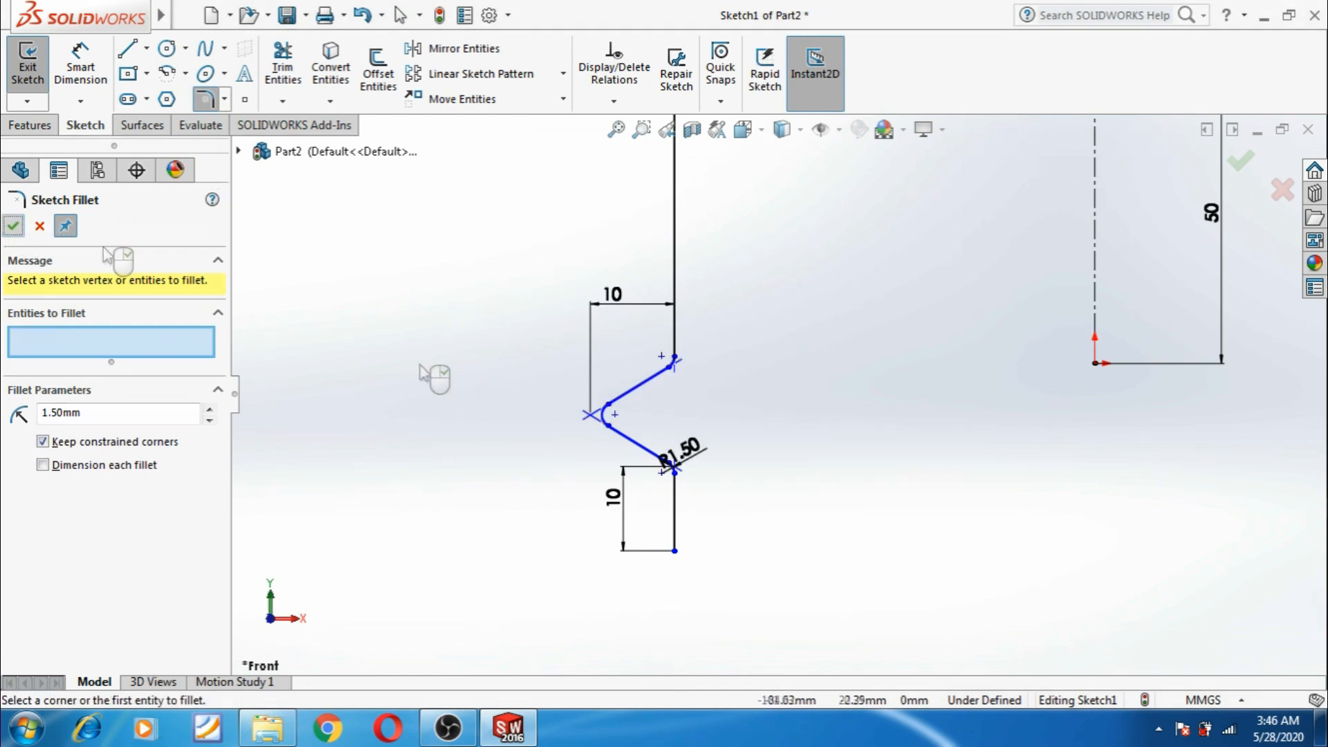
left_click(40, 226)
Start a linear sketch pattern with one instance along the X-axis and two instances along the Y-axis.
key("f")
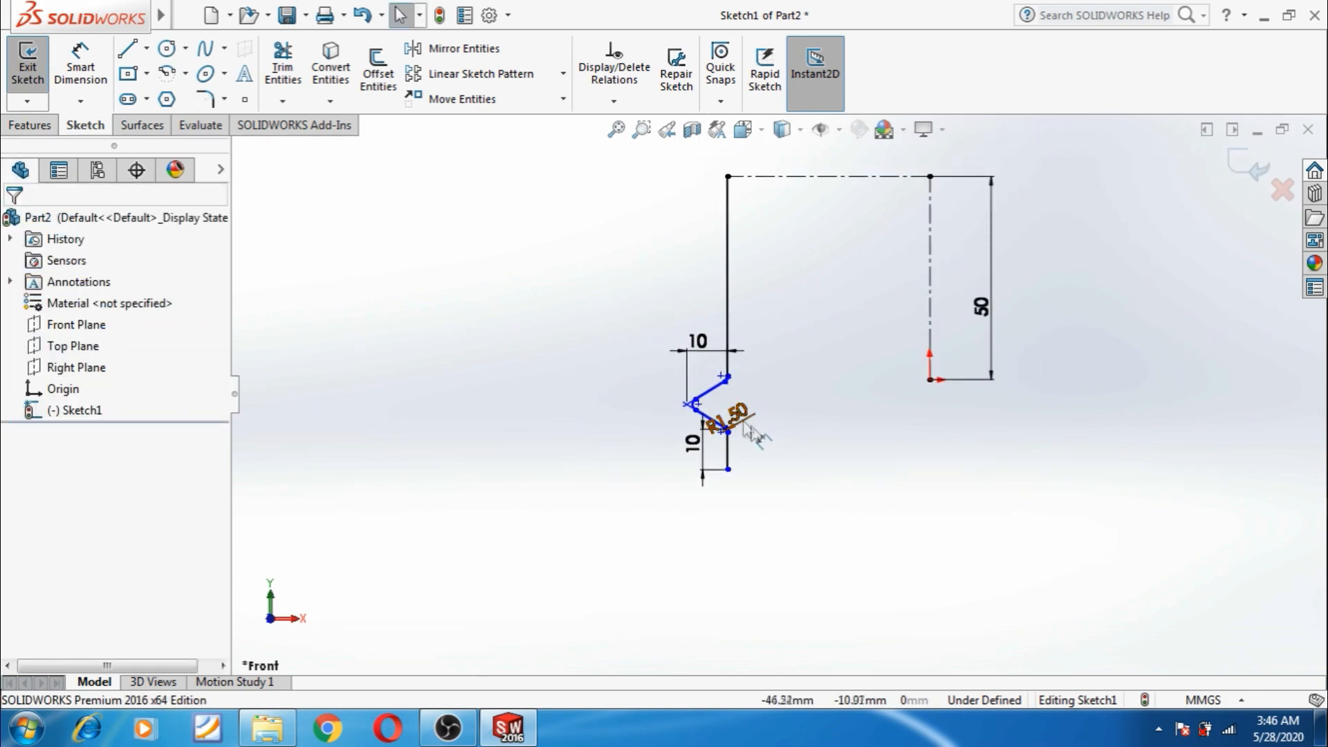
left_click(529, 74)
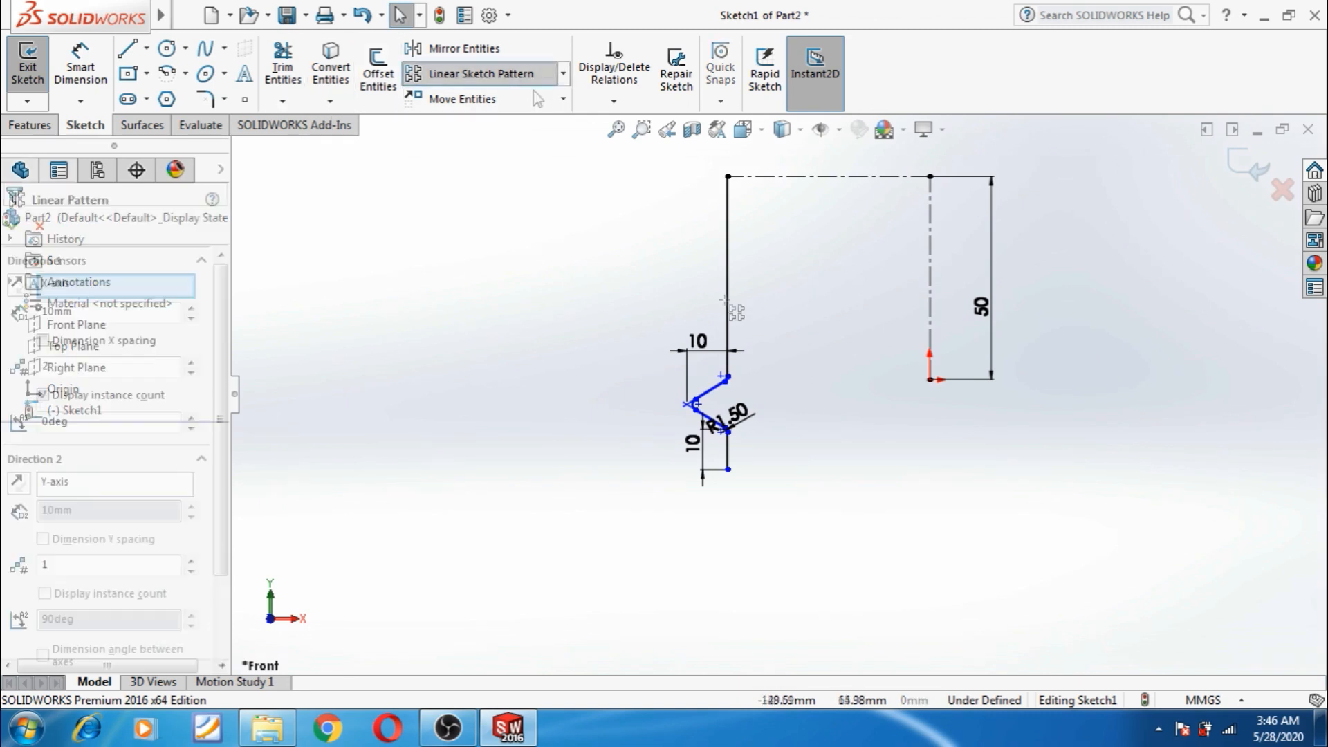
left_click(192, 371)
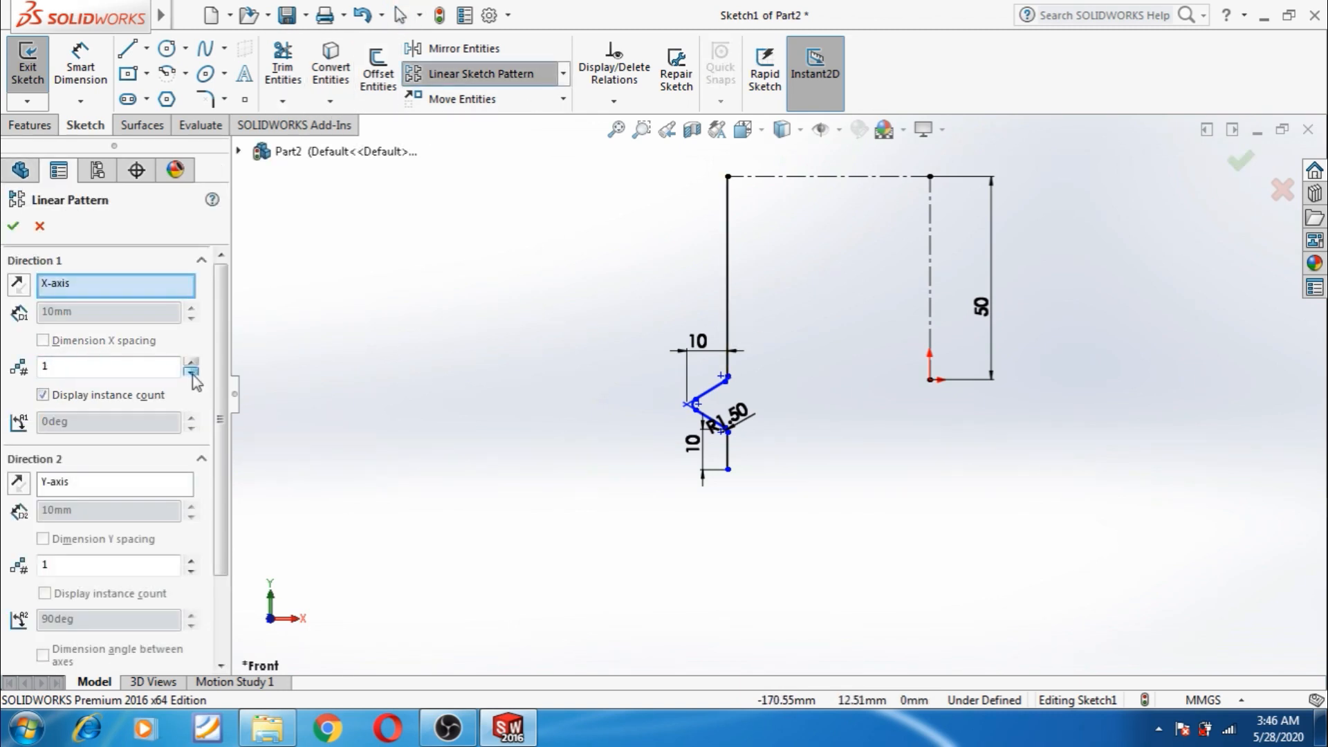
left_click(191, 559)
scroll(223, 491, "down", 3)
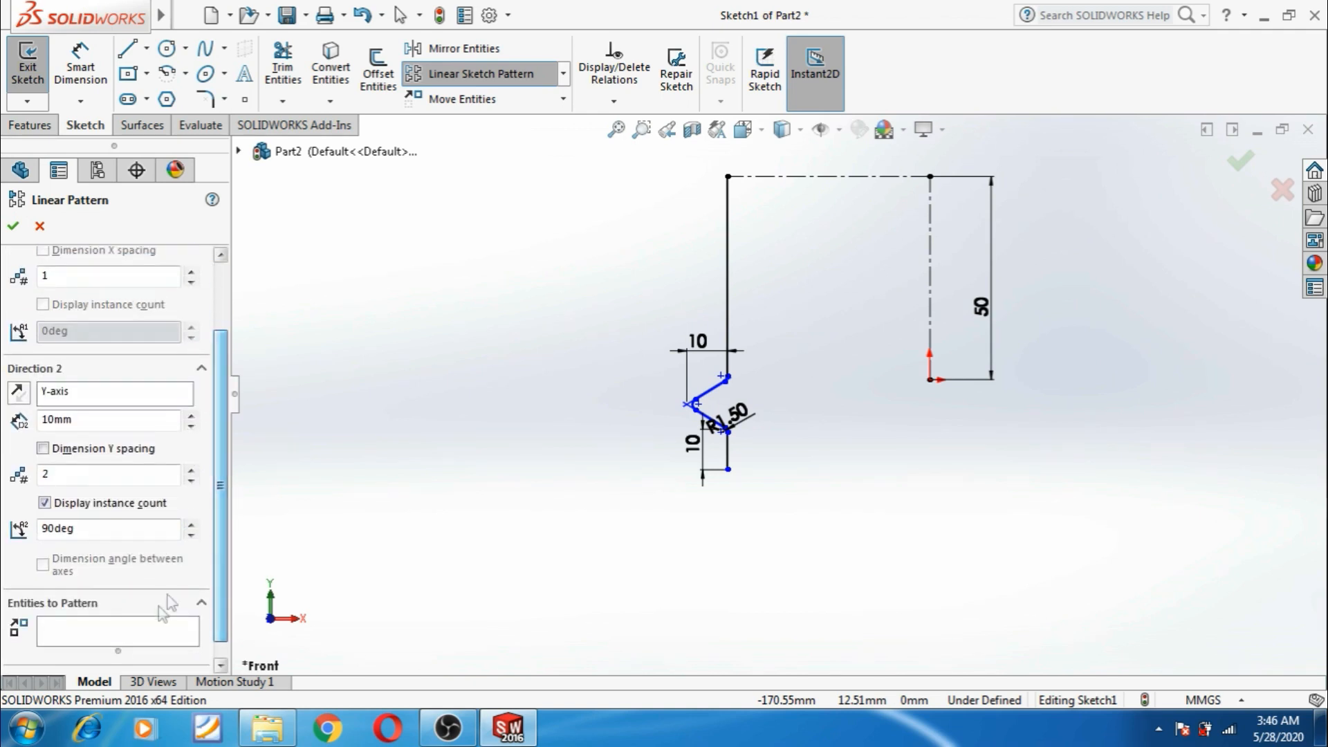
Choose the V-notch's lines and fillet arcs plus the short vertical line below it as the entities to pattern.
left_click(118, 630)
scroll(719, 393, "down", 10)
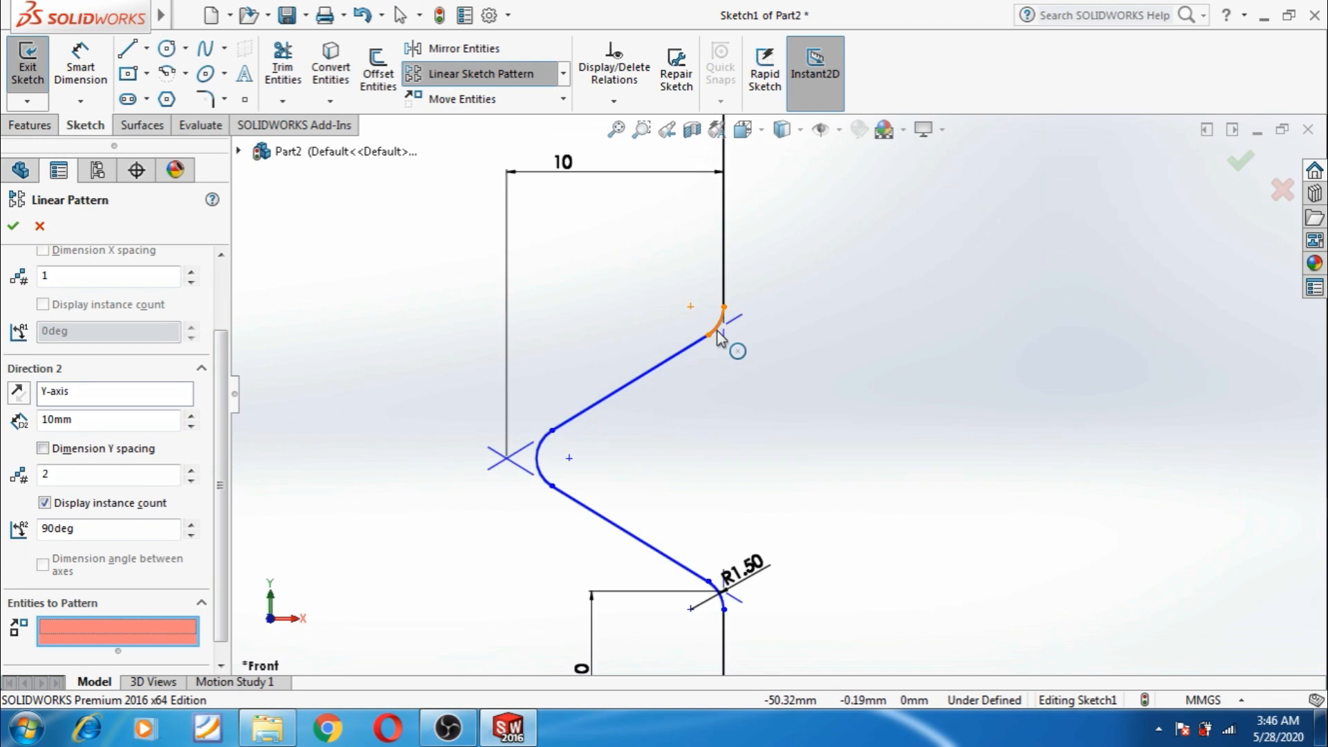
left_click(718, 329)
left_click(695, 342)
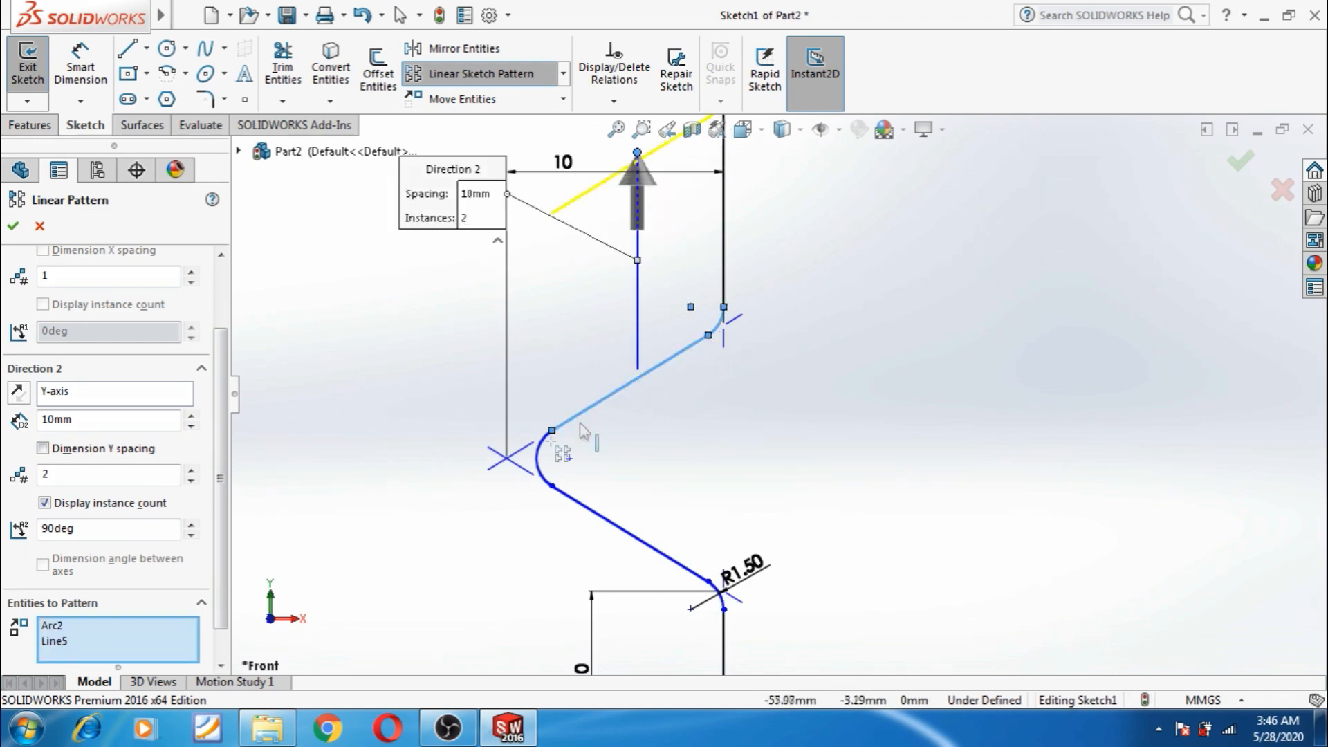
left_click(544, 449)
left_click(596, 518)
scroll(717, 477, "up", 2)
scroll(717, 477, "down", 2)
left_click(744, 521)
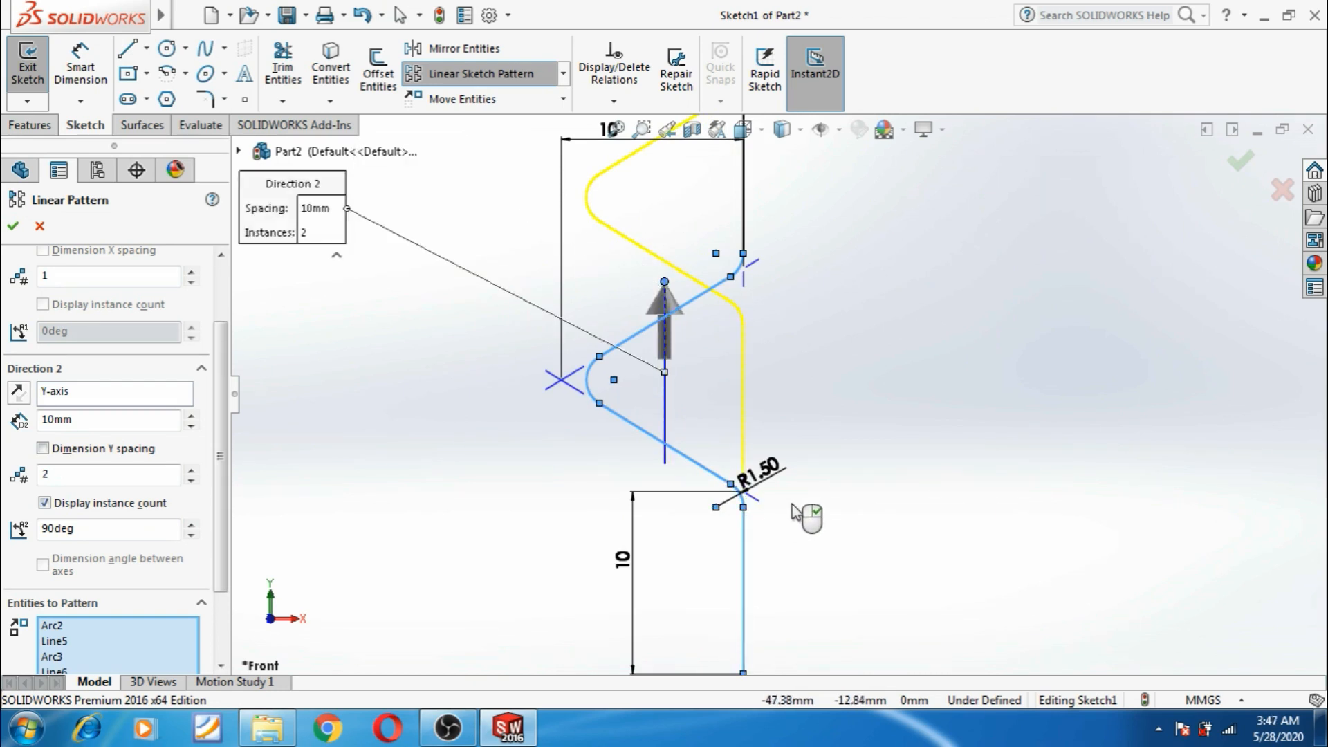
Reverse the pattern's Y-axis direction to point downward and set its spacing to 23 mm.
scroll(795, 515, "up", 3)
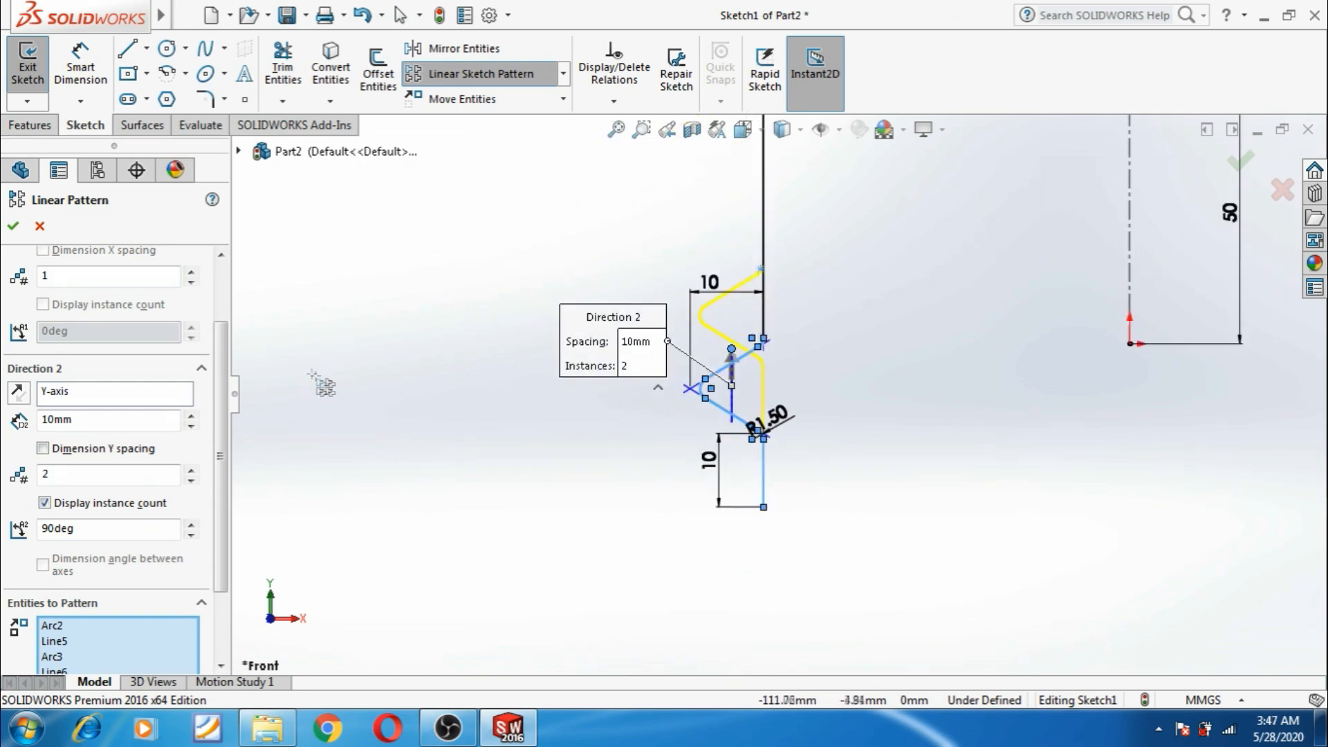
scroll(451, 460, "up", 1)
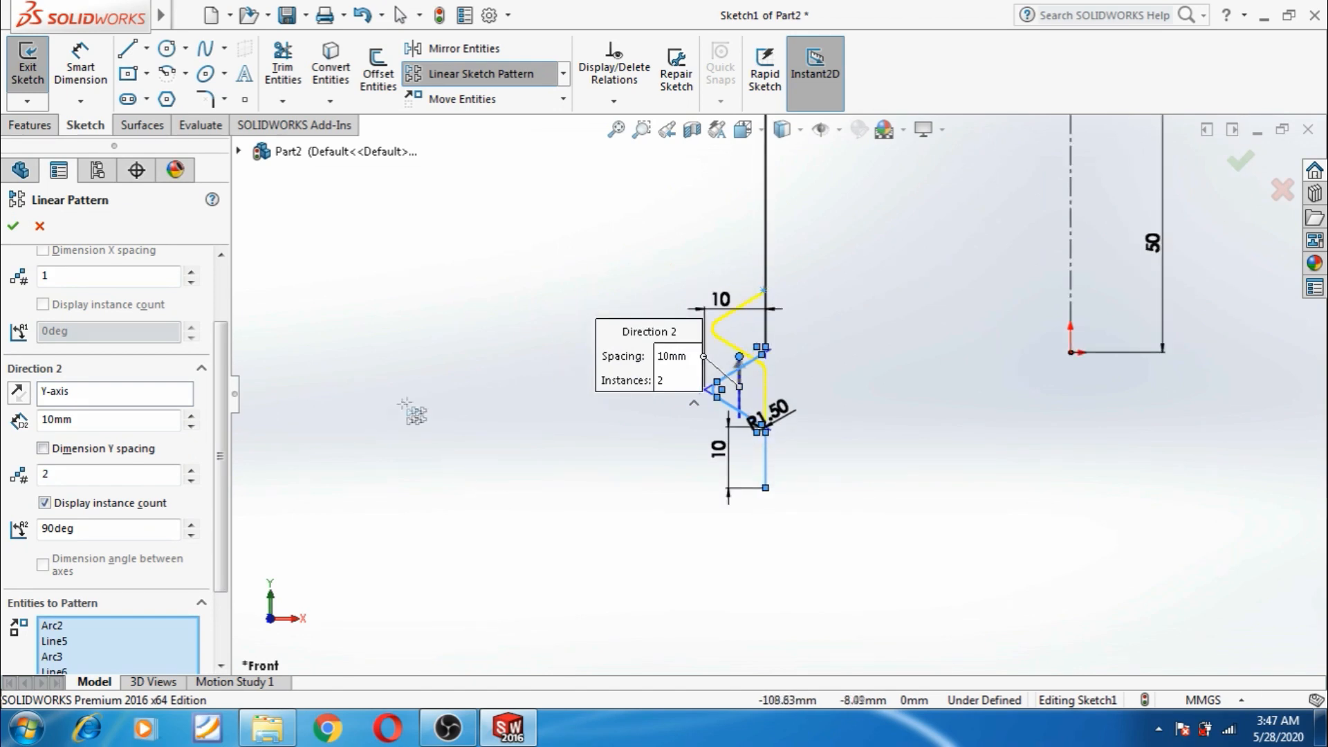
mouse_move(225, 393)
left_mouse_down()
mouse_move(225, 412)
mouse_move(229, 400)
left_mouse_up()
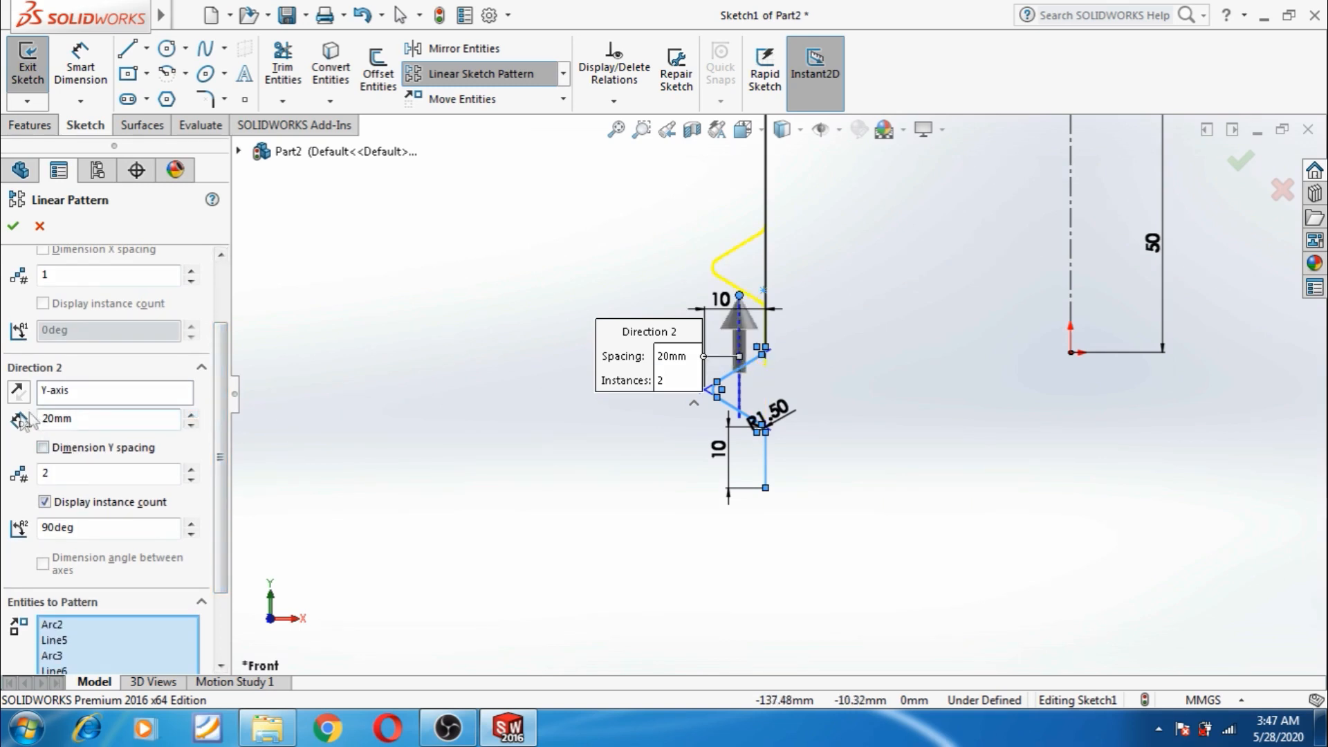
left_click(17, 394)
scroll(330, 453, "up", 2)
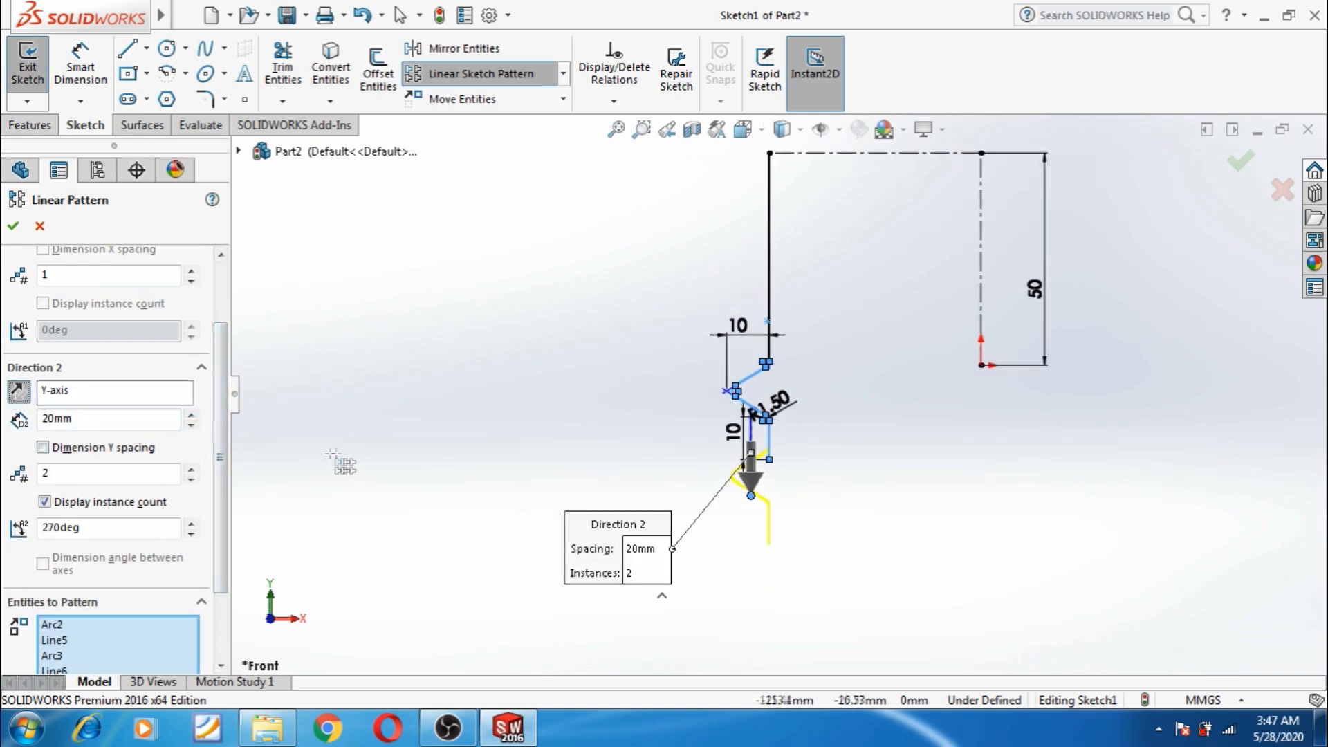
scroll(791, 482, "down", 4)
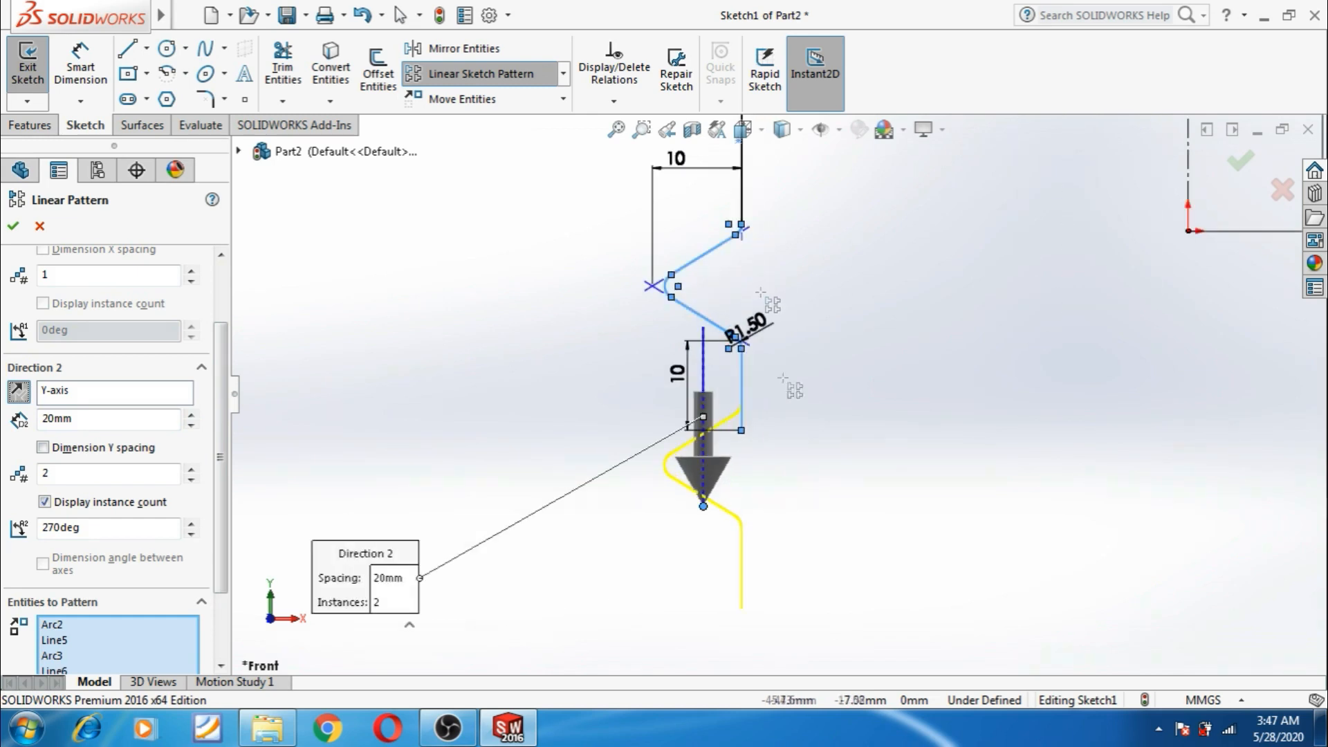
scroll(754, 332, "down", 4)
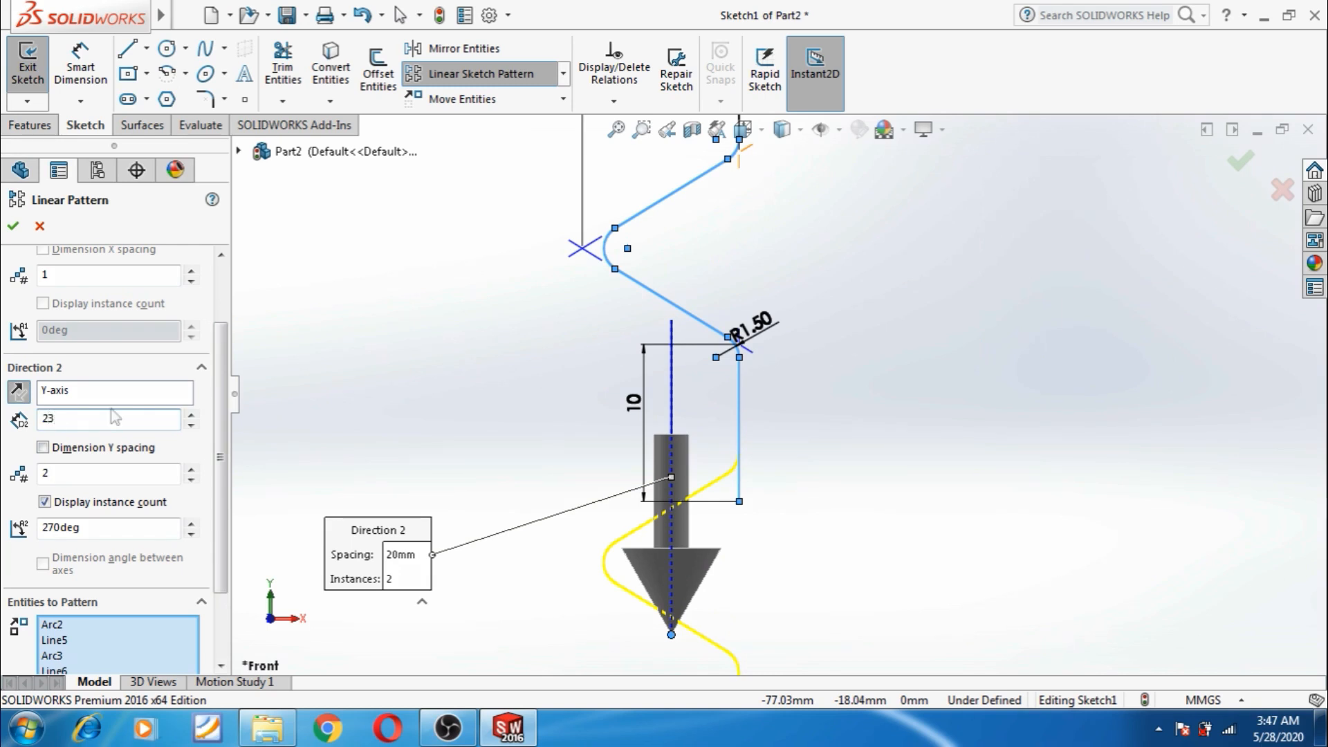
key("Return")
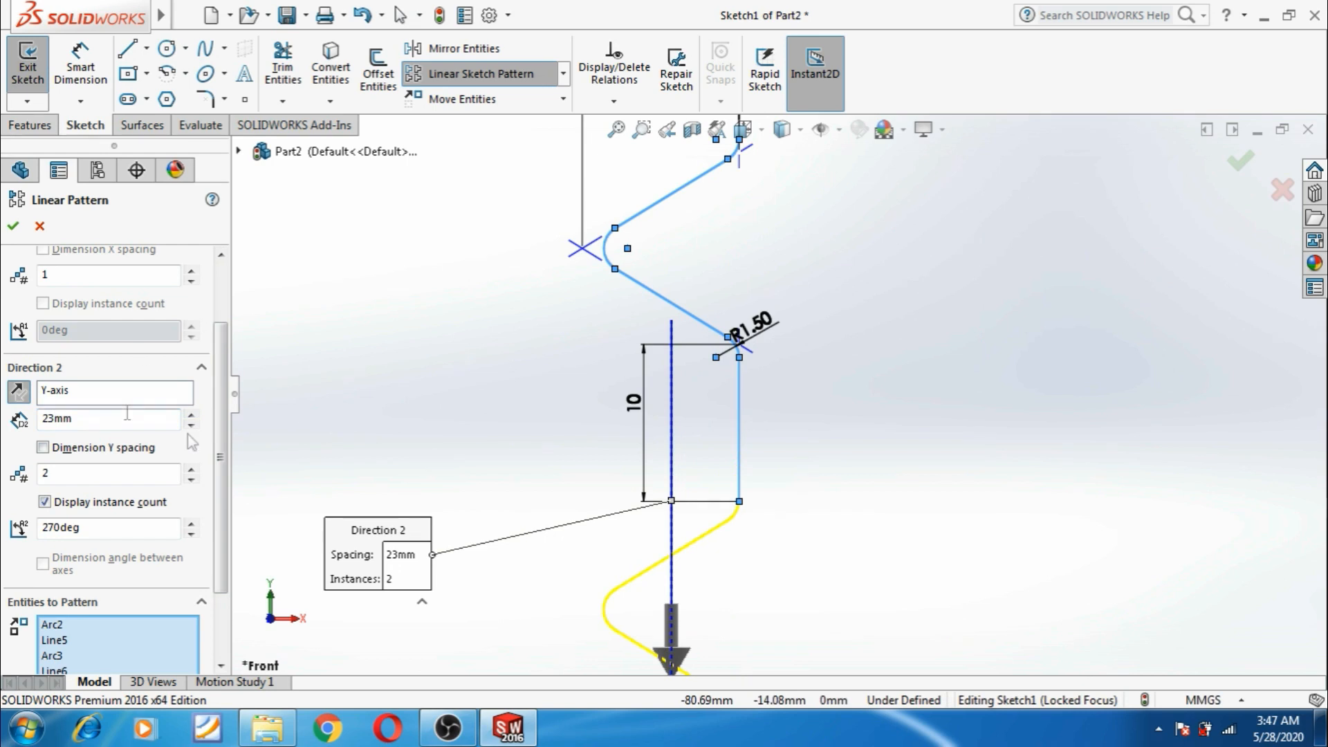
scroll(778, 394, "up", 6)
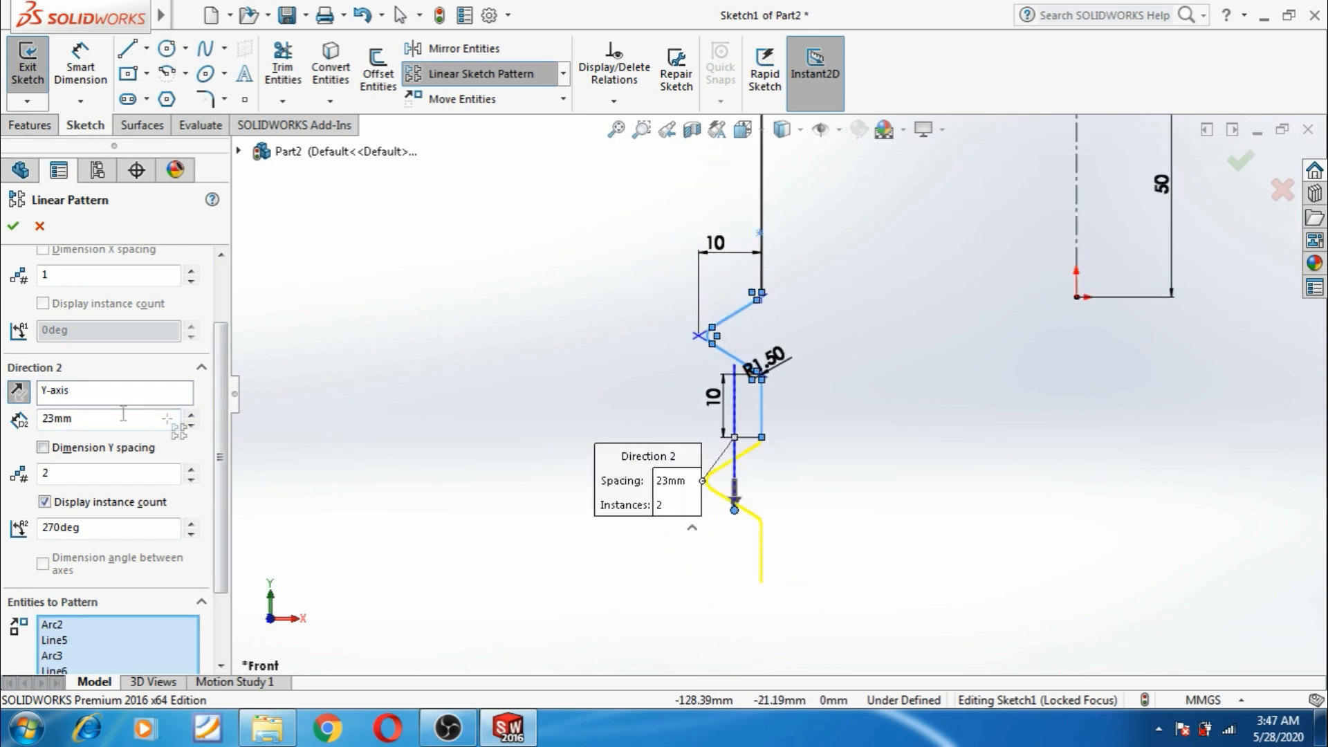
Set the Y-axis instance count to 10 and create the downward linear pattern of the notch.
left_click(192, 470)
left_click(192, 470)
left_click(192, 470)
left_click(191, 470)
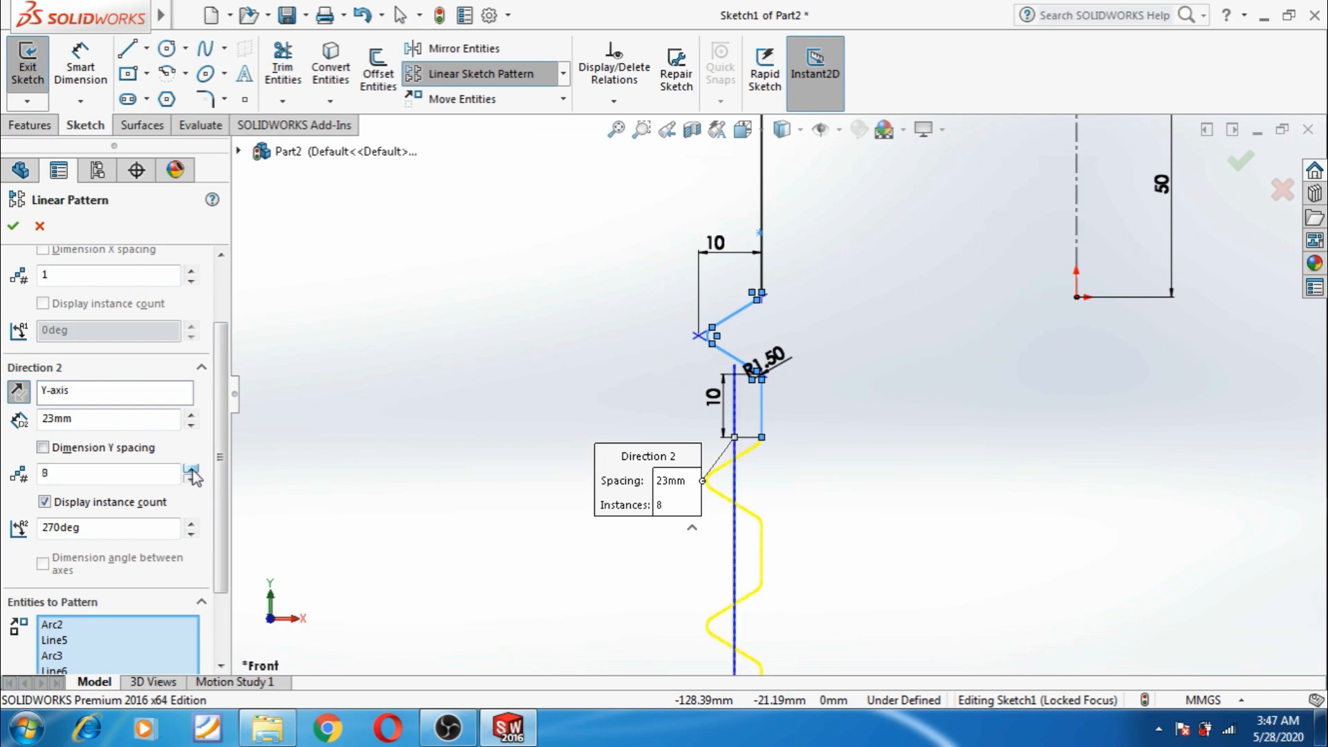
scroll(508, 533, "up", 2)
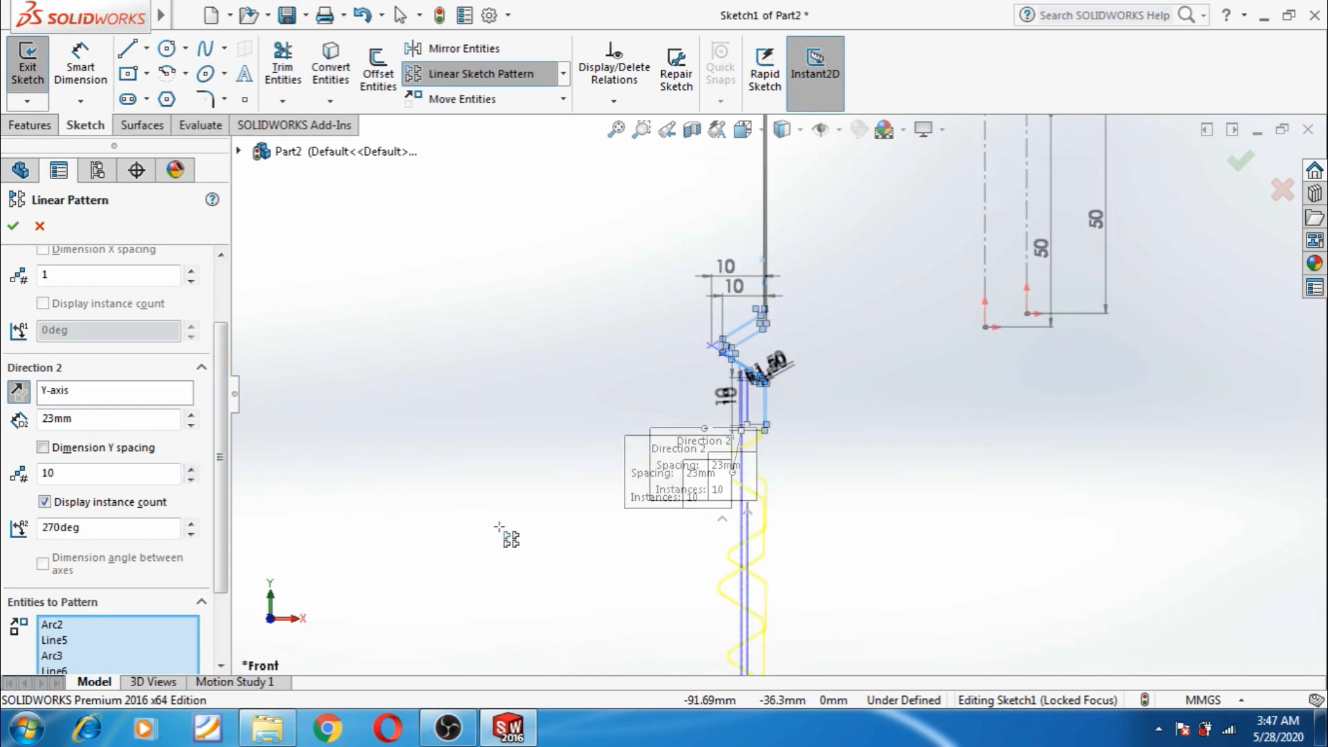
scroll(588, 531, "up", 4)
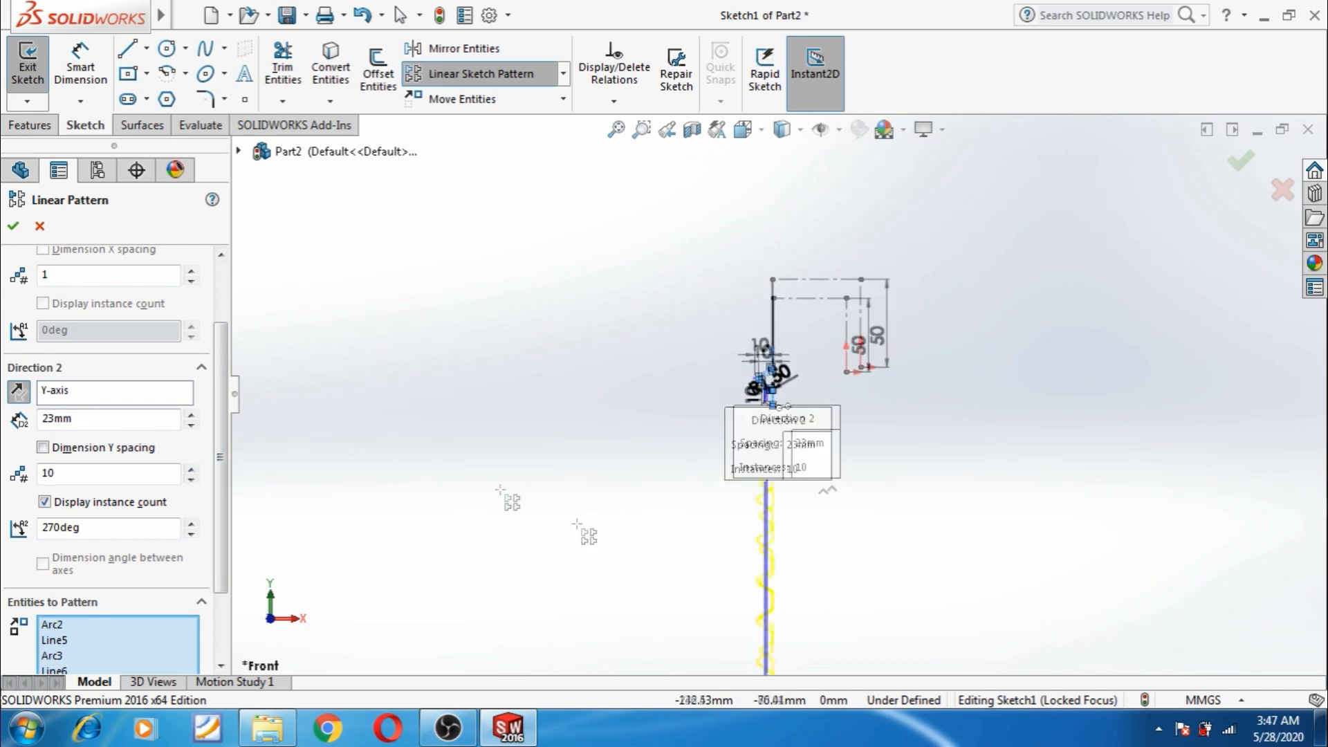
left_click(13, 227)
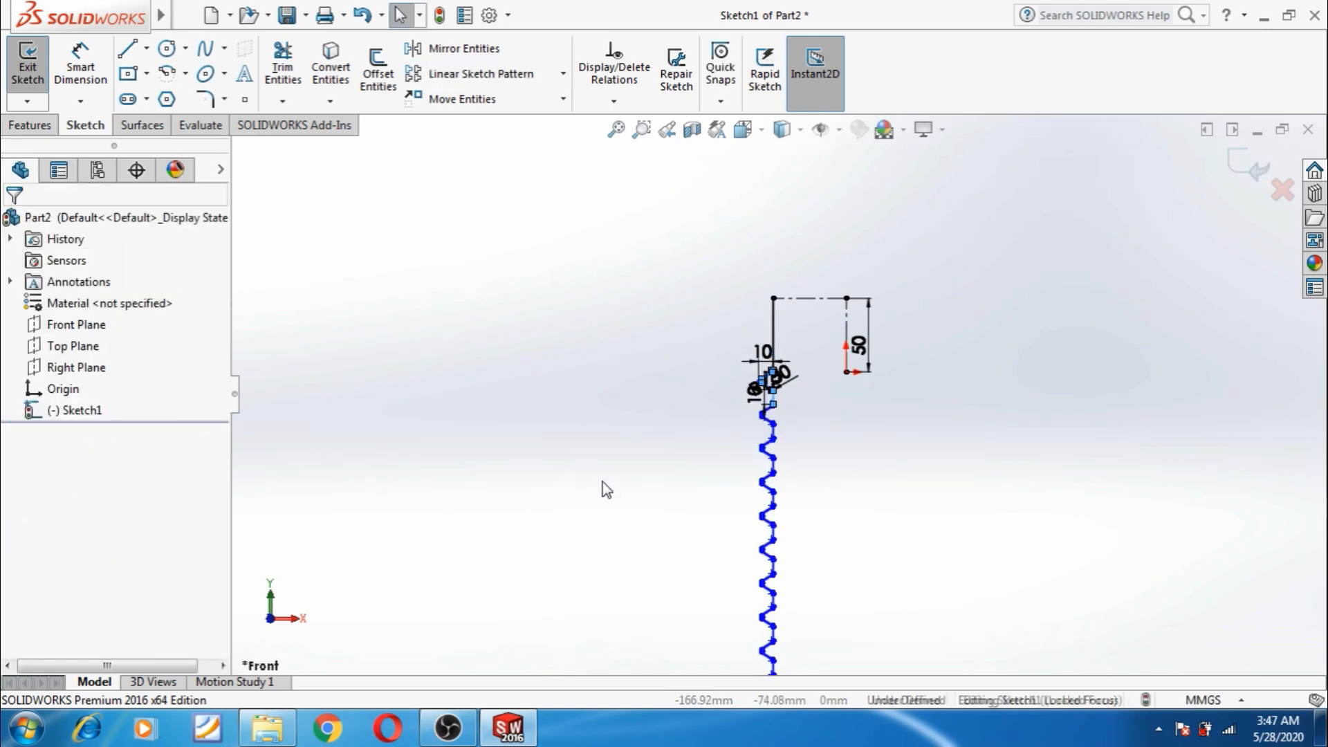
Delete the short vertical line below the lowest patterned notch.
scroll(604, 489, "up", 3)
scroll(794, 585, "down", 3)
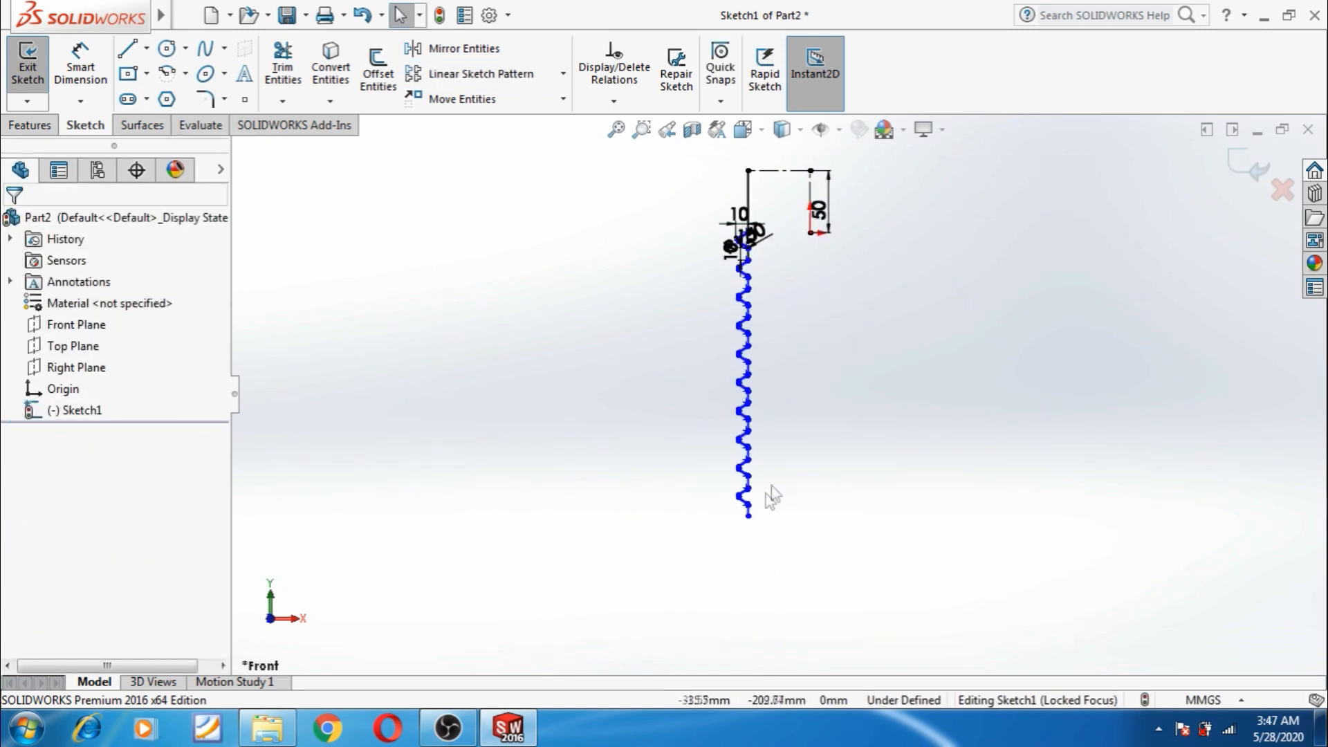
scroll(786, 322, "down", 3)
scroll(799, 465, "up", 3)
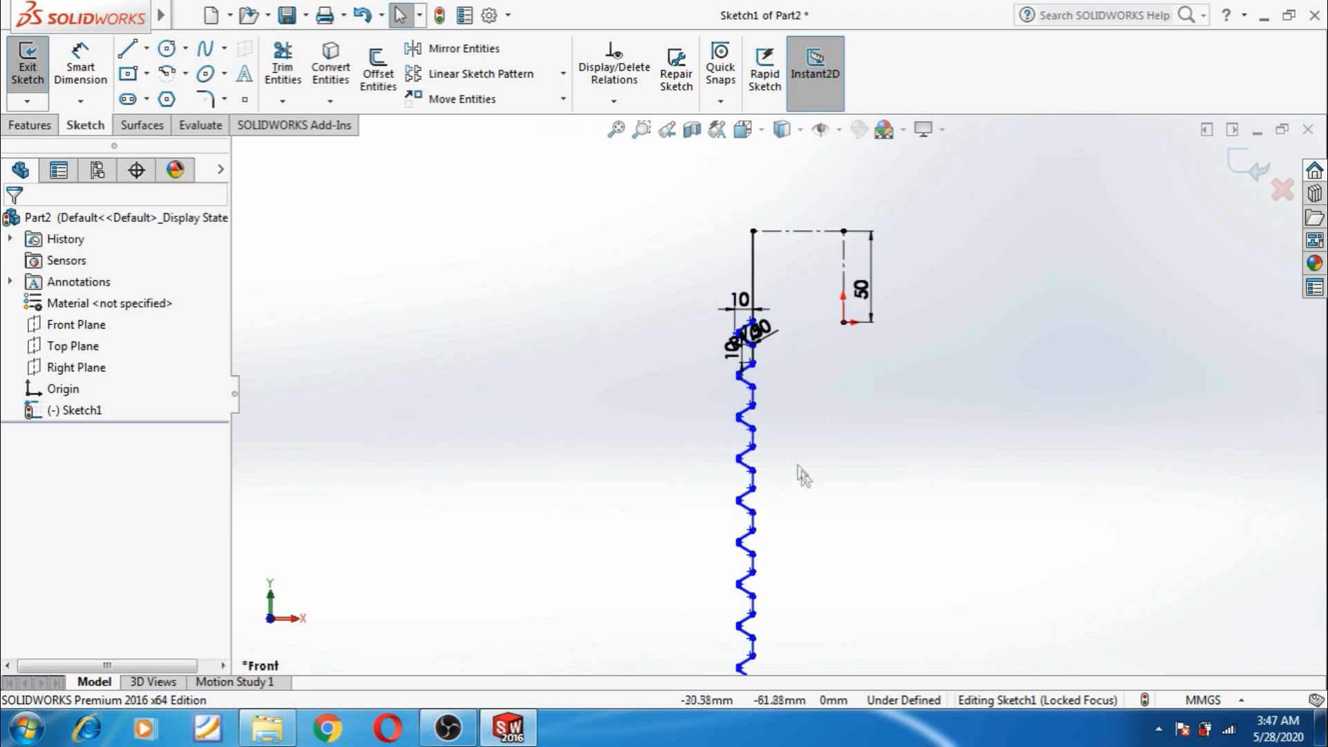
scroll(798, 639, "down", 8)
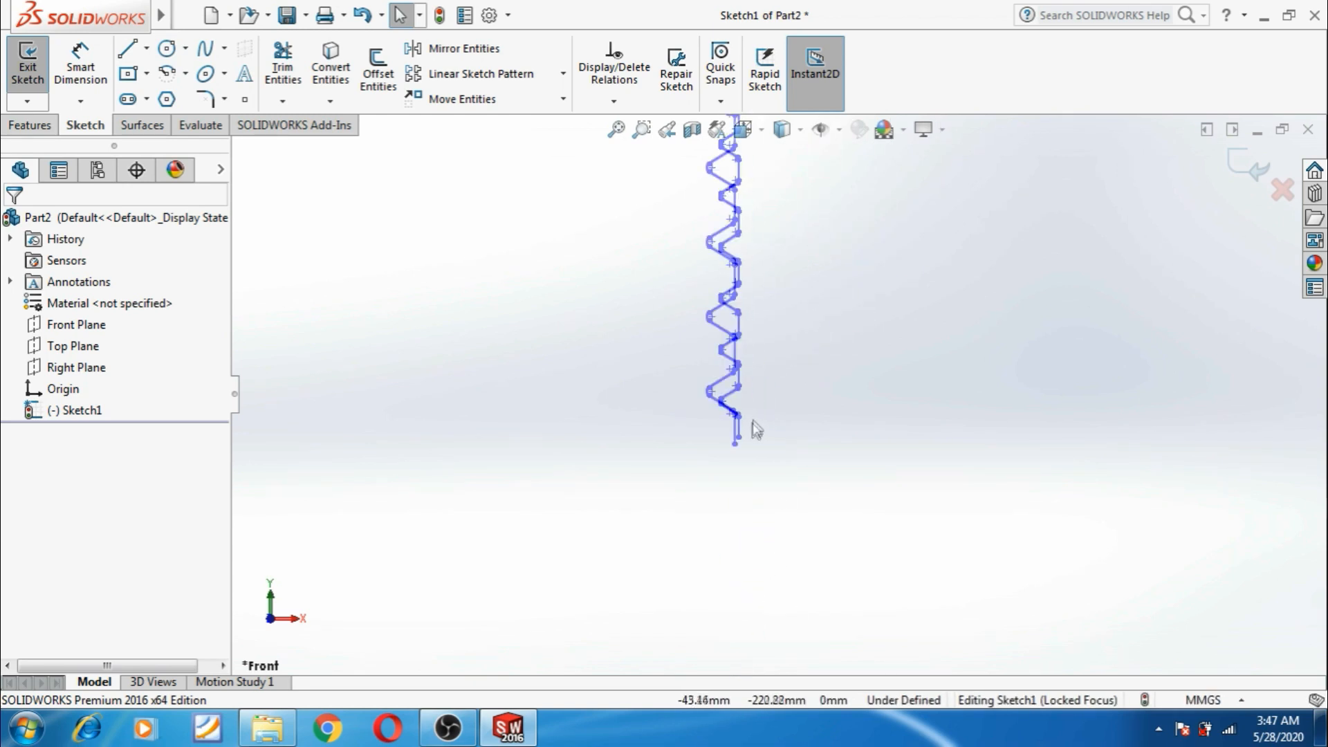
scroll(749, 445, "down", 4)
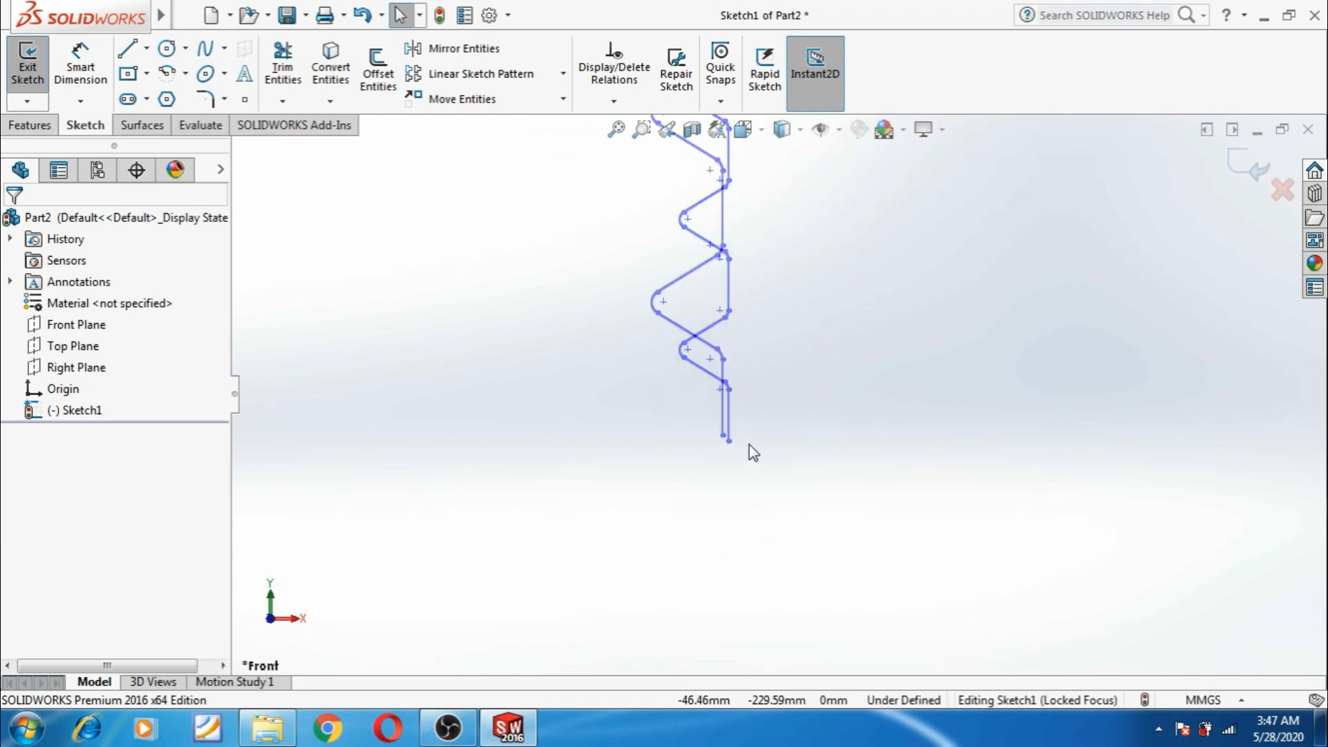
left_click(720, 368)
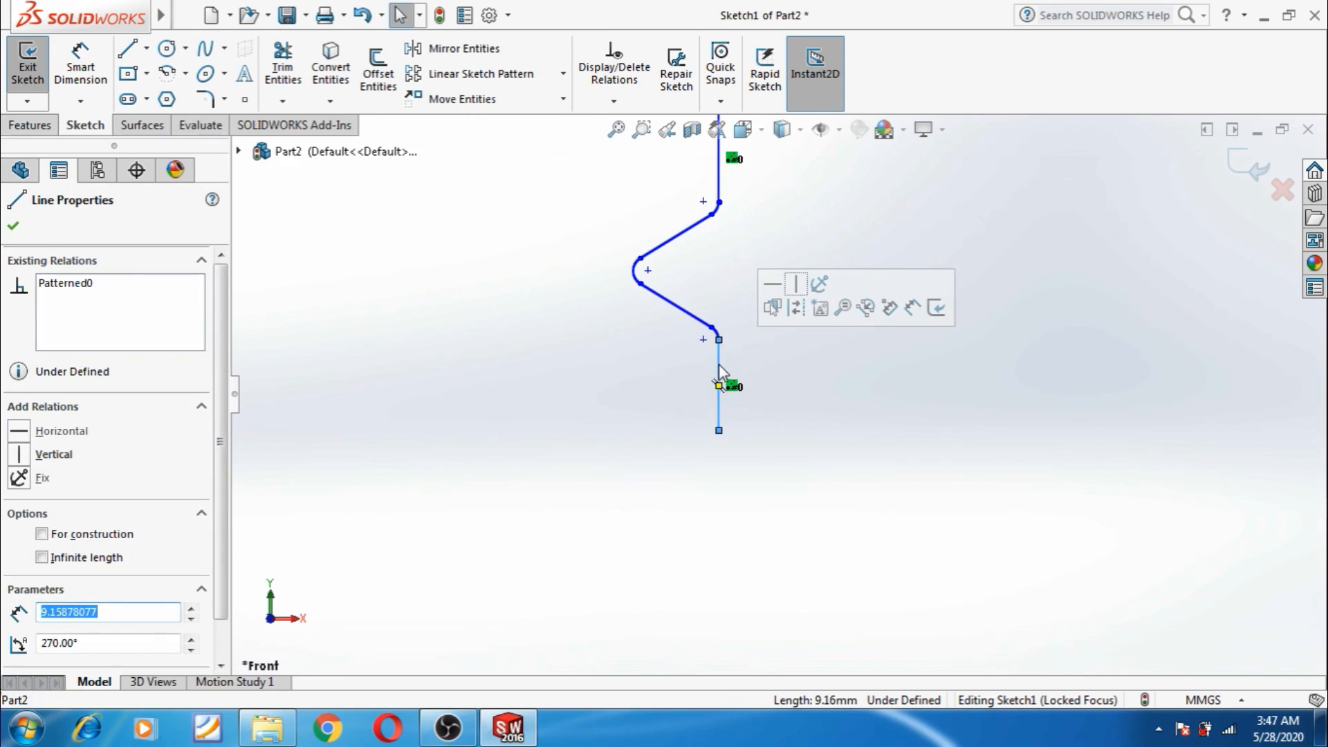
key("Delete")
Draw a vertical line about 15 mm down from the lower end of the last notch.
left_click(127, 49)
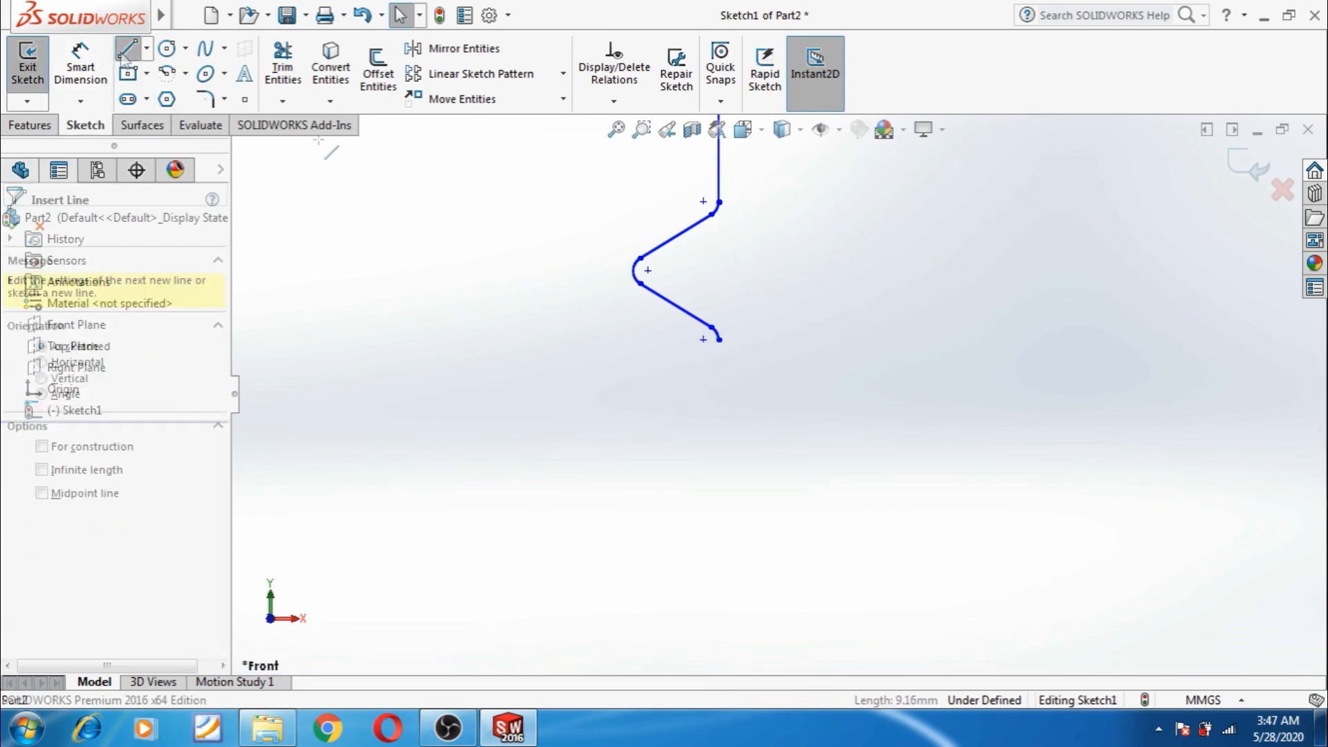
left_click(719, 340)
left_click(719, 489)
key("Escape")
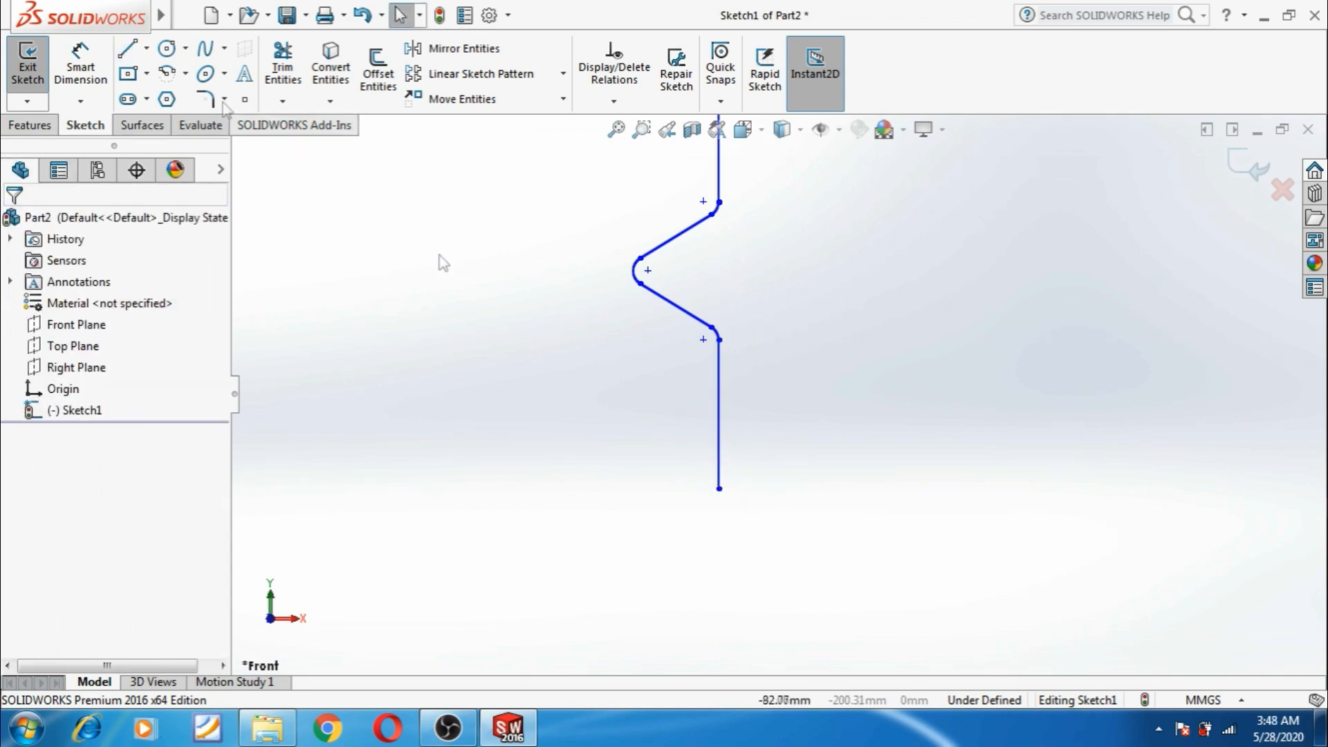
Dimension the new vertical line below the last notch to 50 mm.
left_click(81, 65)
left_click(719, 401)
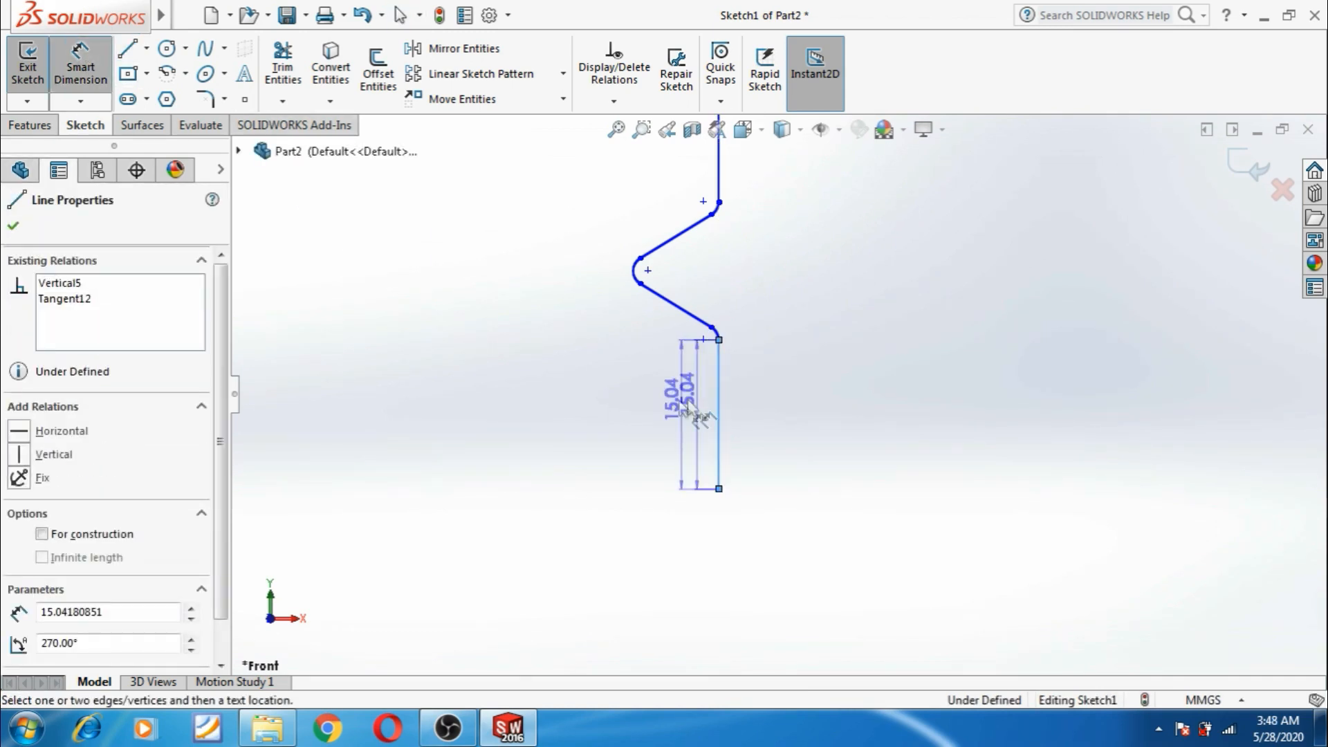
left_click(675, 401)
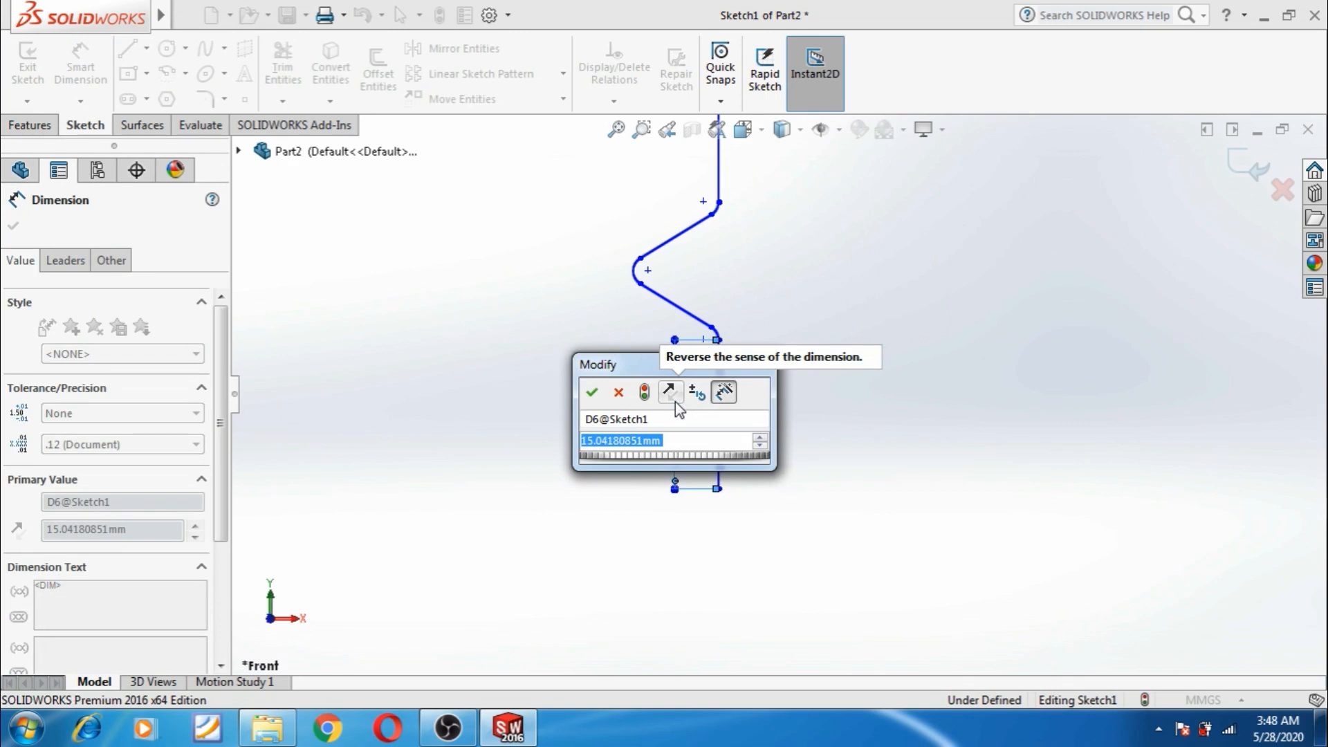
type("50")
key("Return")
left_click(806, 453)
Try to dimension the long vertical line above the first notch to 50 mm, keeping the added dimension.
key("f")
scroll(744, 273, "up", 11)
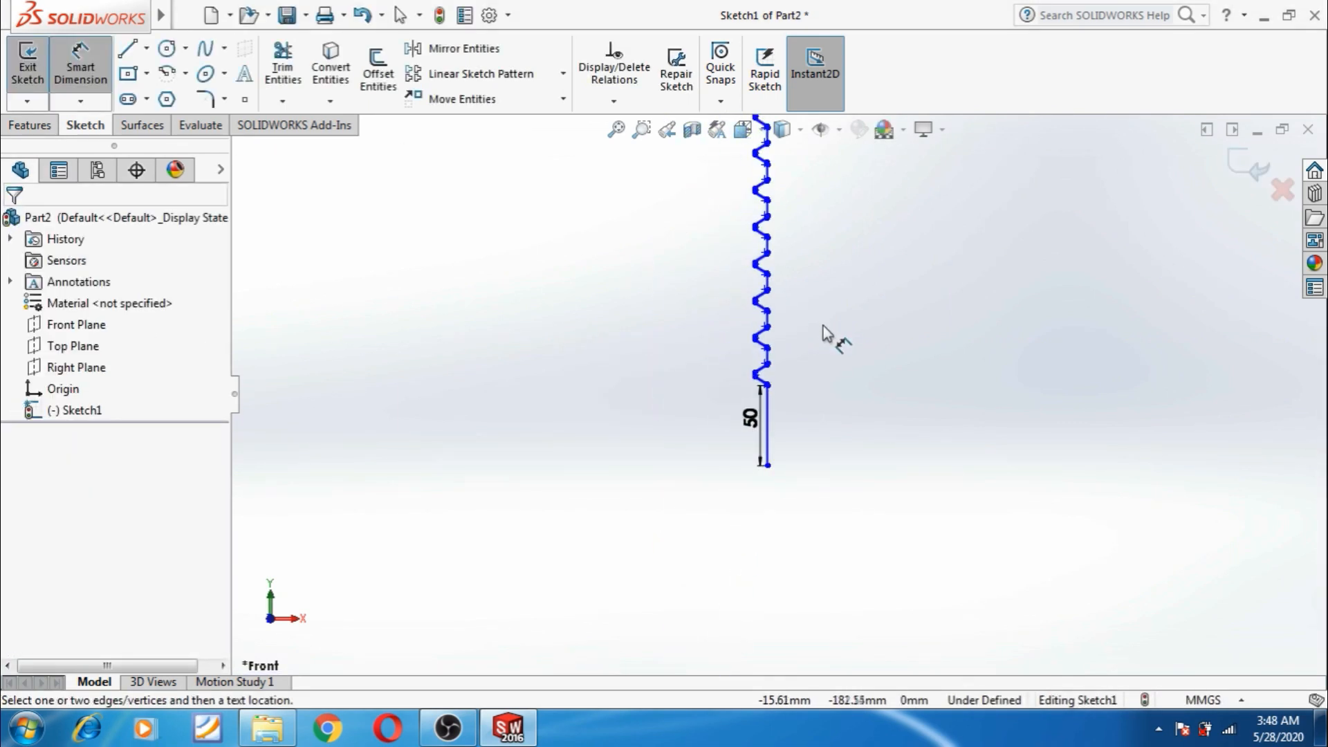
scroll(795, 276, "down", 10)
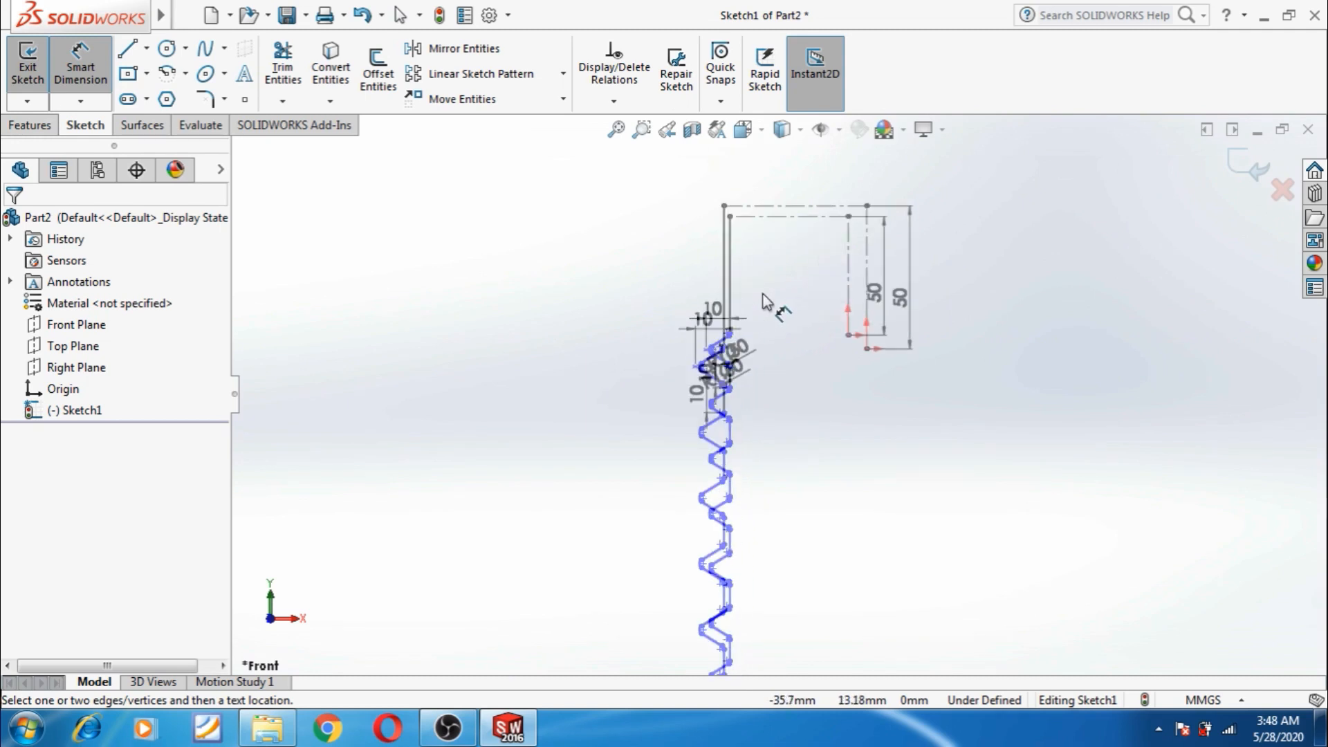
left_click(699, 280)
left_click(573, 280)
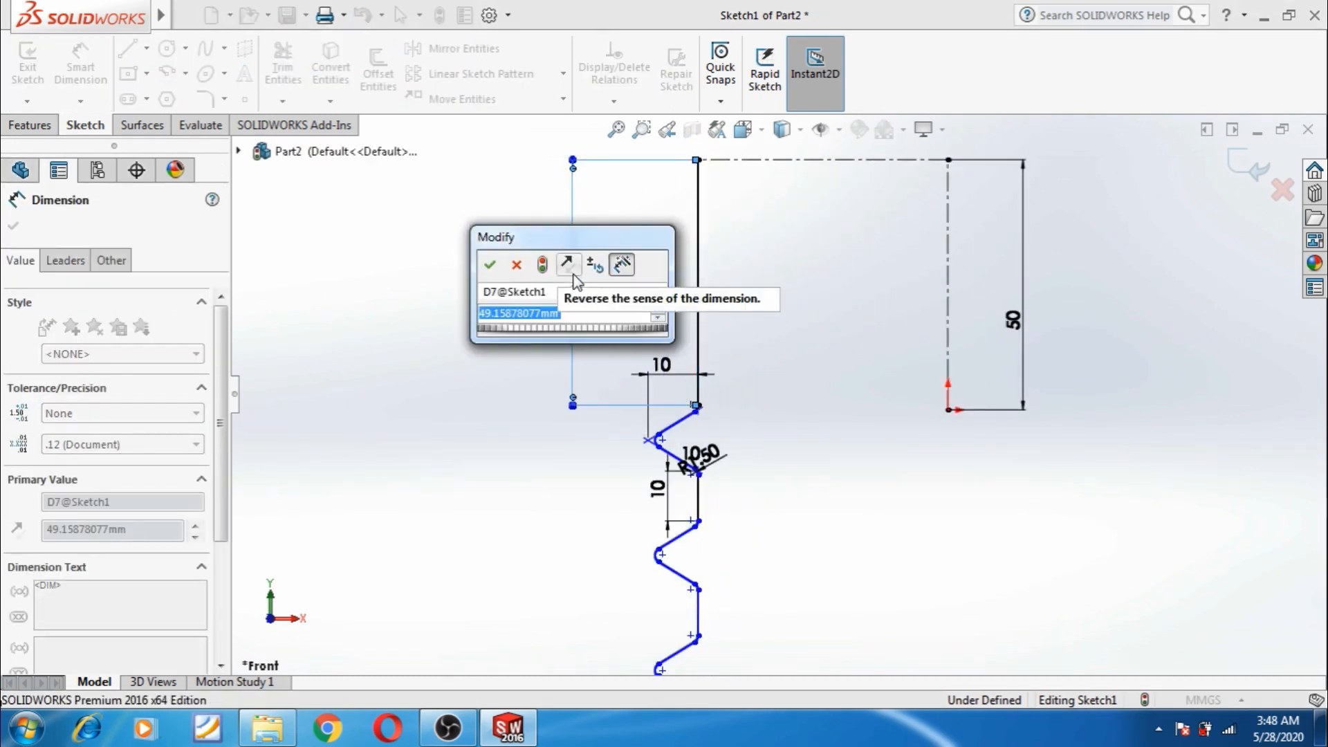
type("50")
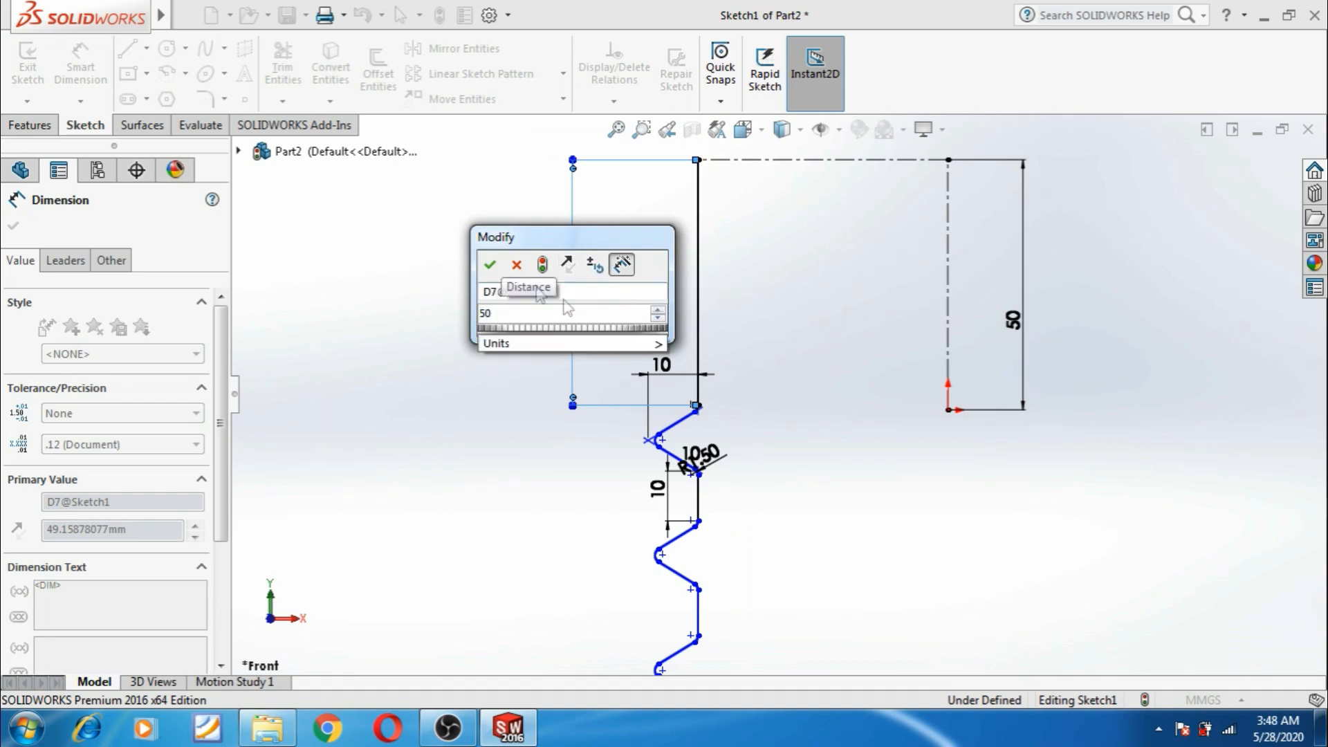
left_click(490, 266)
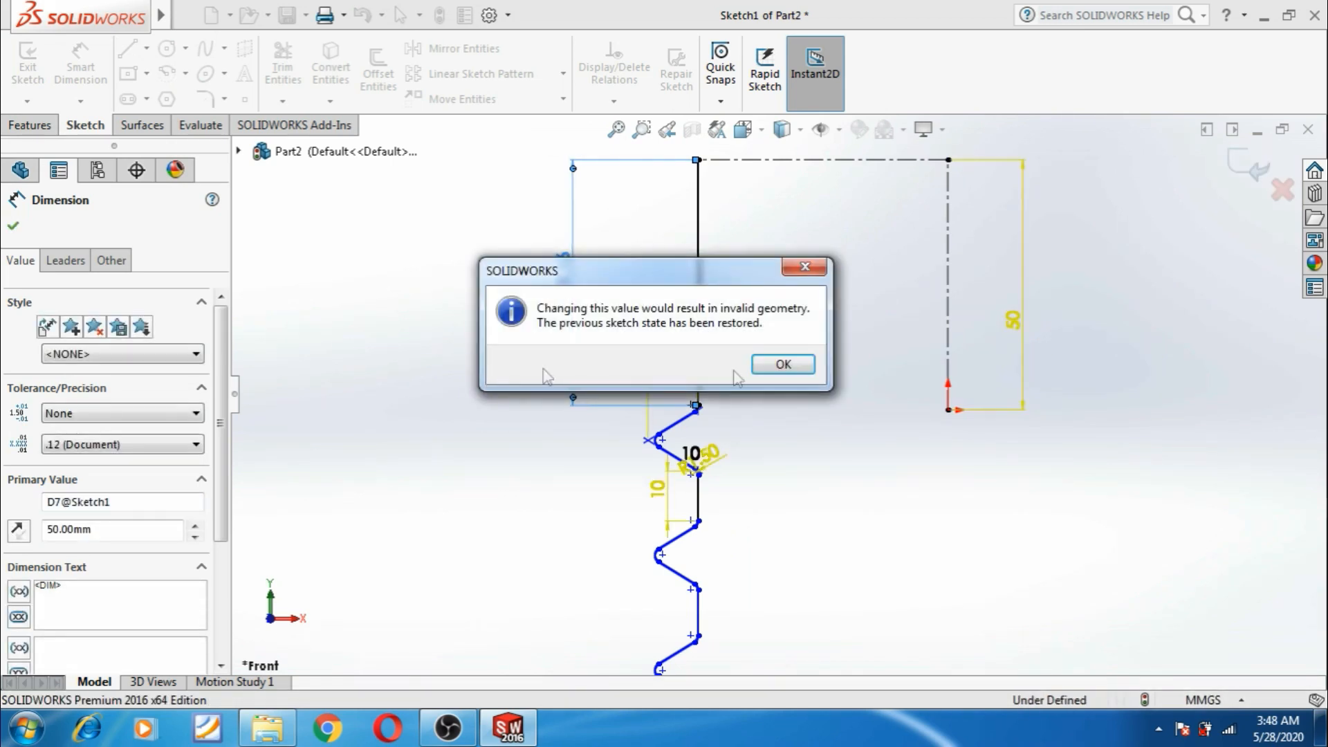
left_click(782, 364)
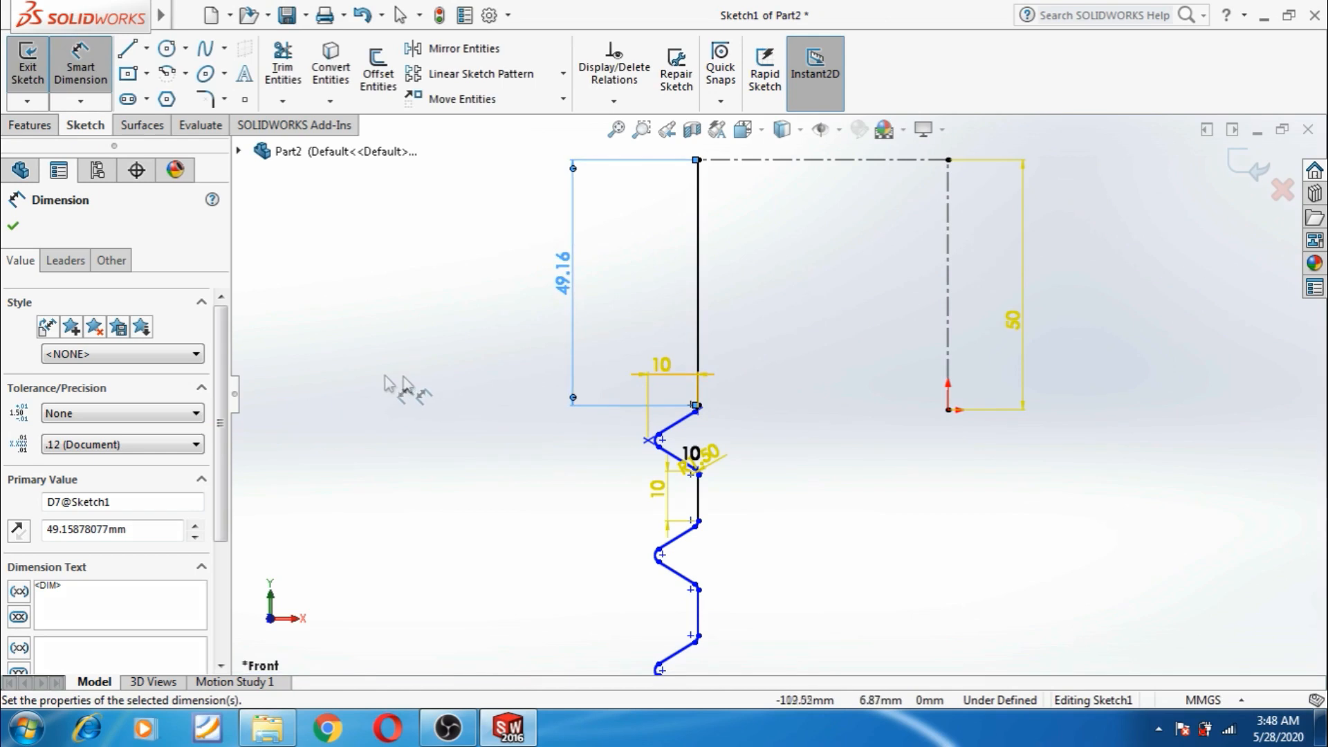
left_click(13, 226)
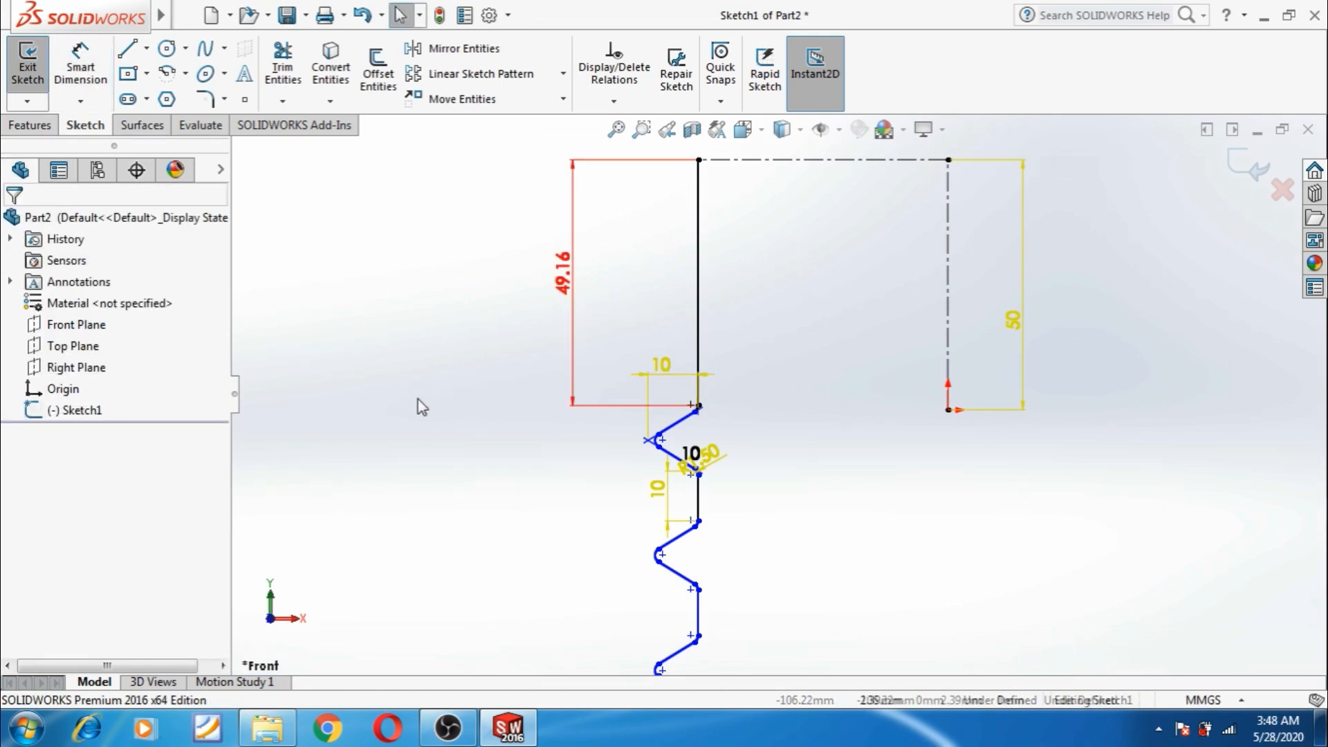
Undo the last dimension added to the long vertical line above the first notch.
key("ctrl+z")
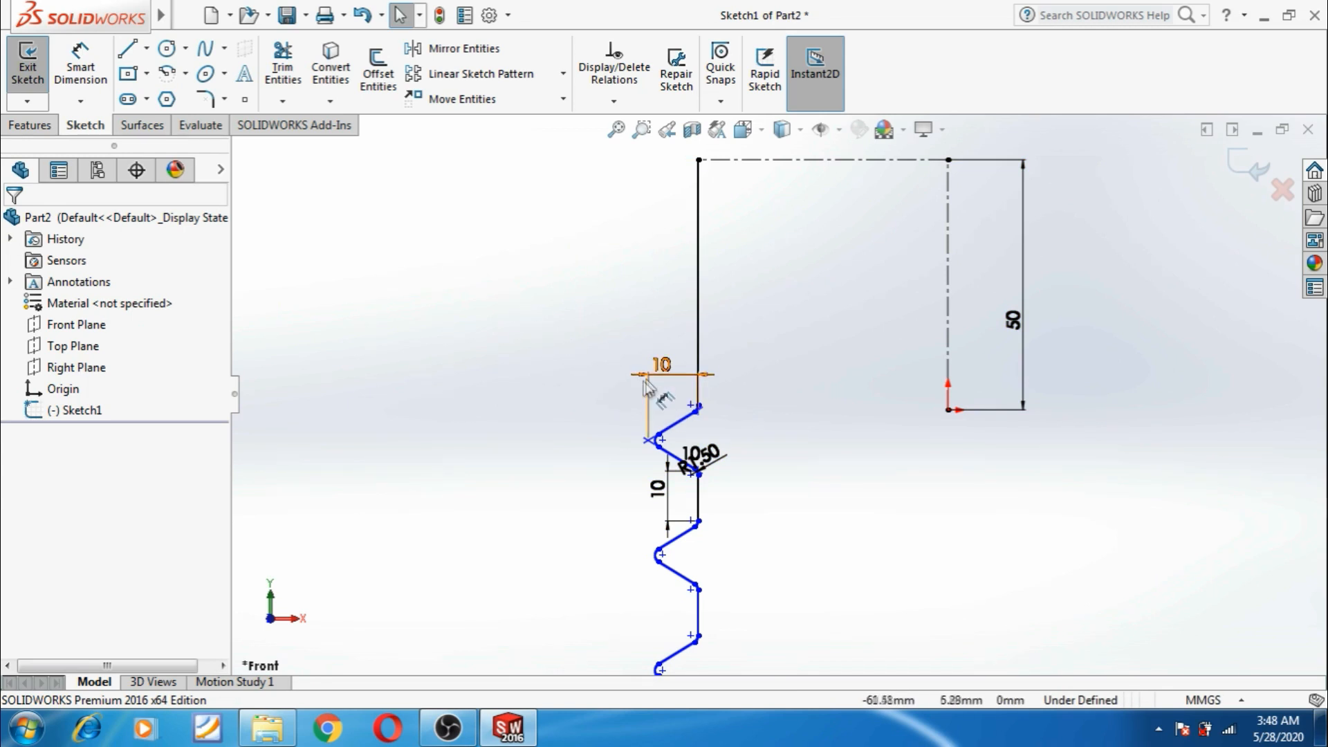
scroll(525, 419, "up", 1)
scroll(528, 421, "up", 4)
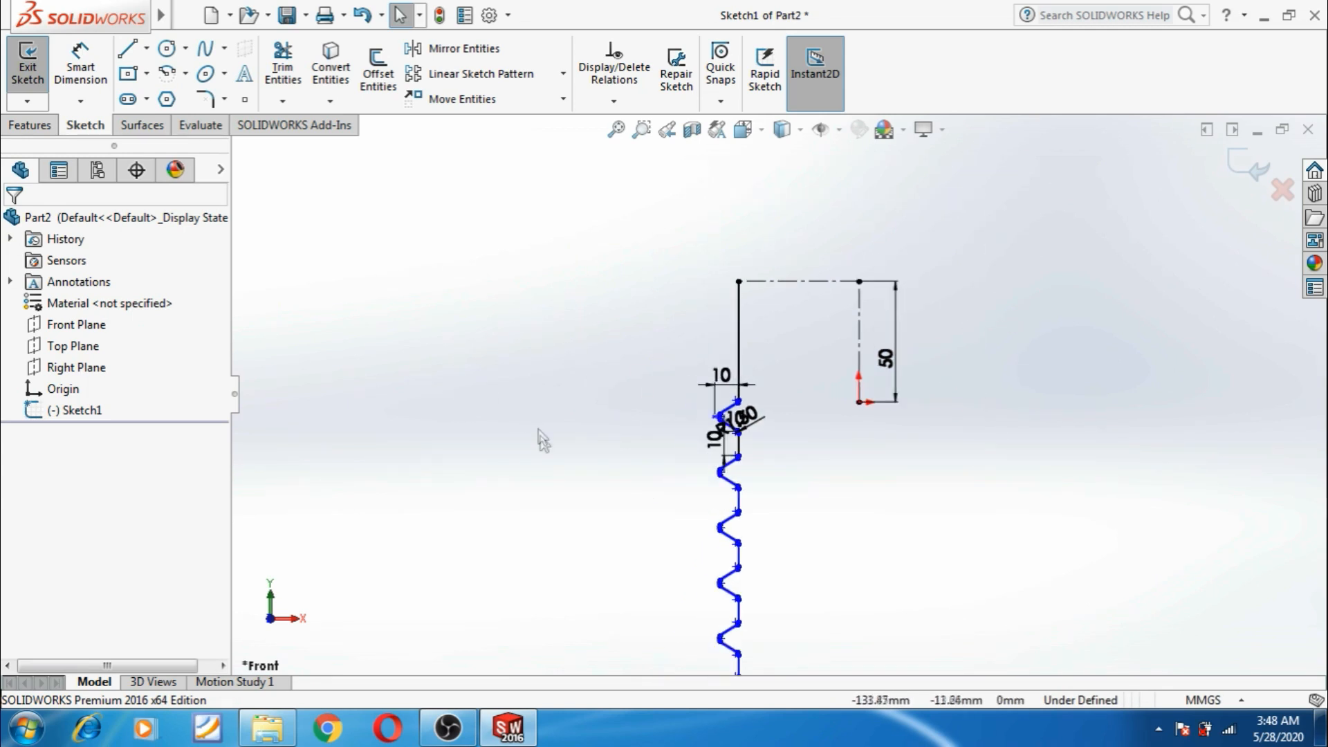
scroll(797, 567, "down", 1)
scroll(794, 311, "up", 1)
scroll(793, 325, "down", 1)
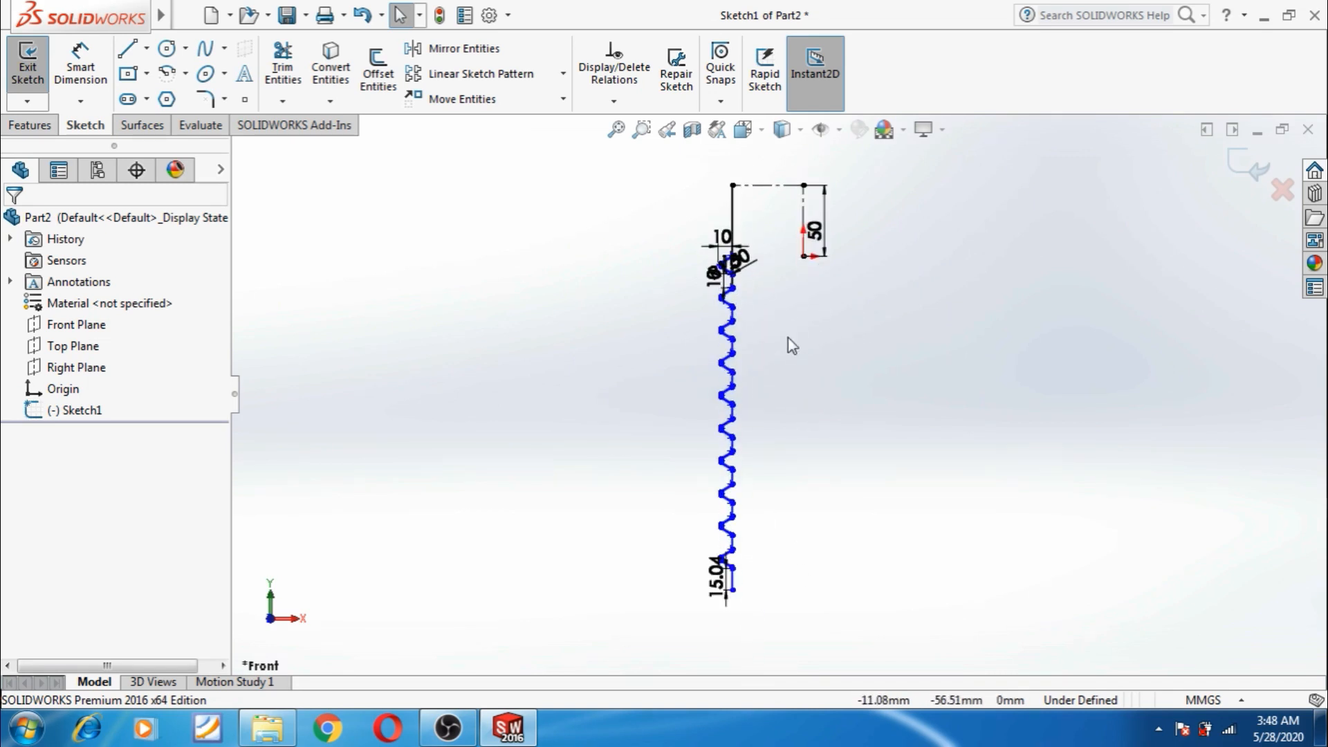
left_click(1256, 176)
left_click(139, 125)
left_click(87, 69)
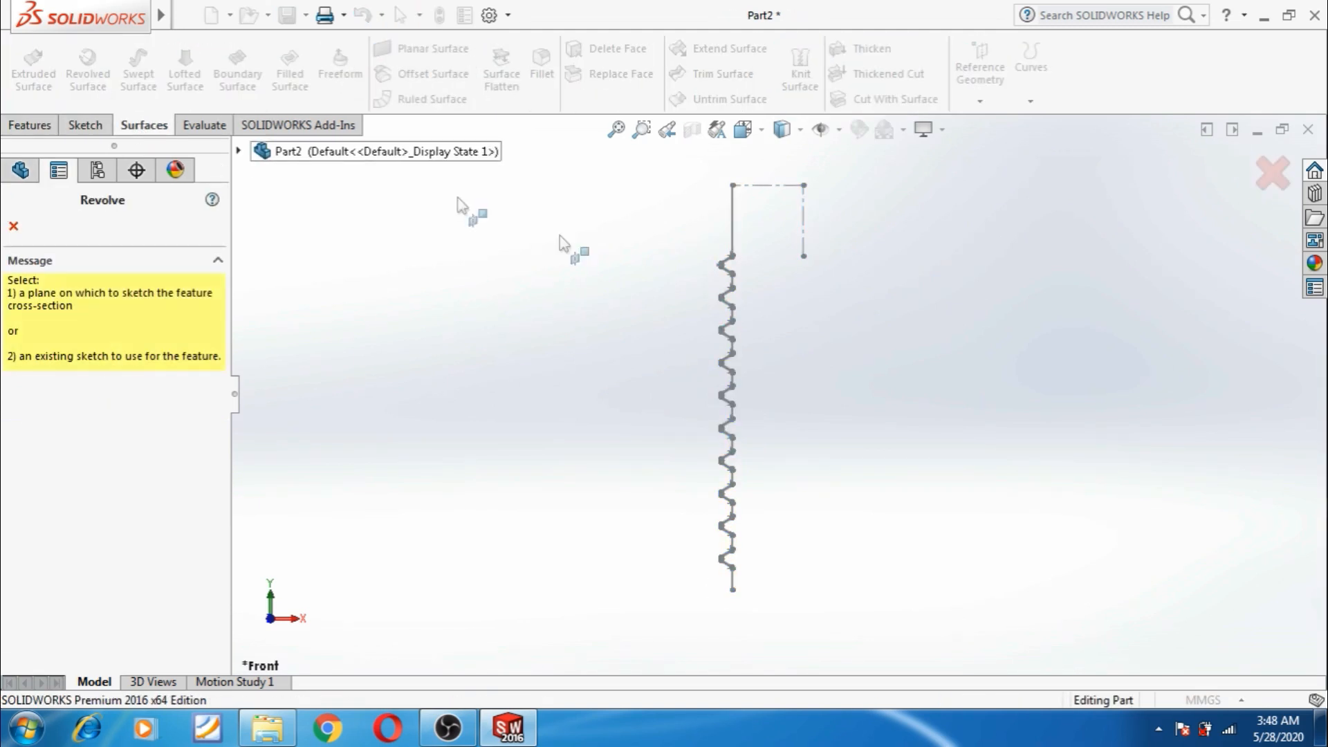
left_click(734, 225)
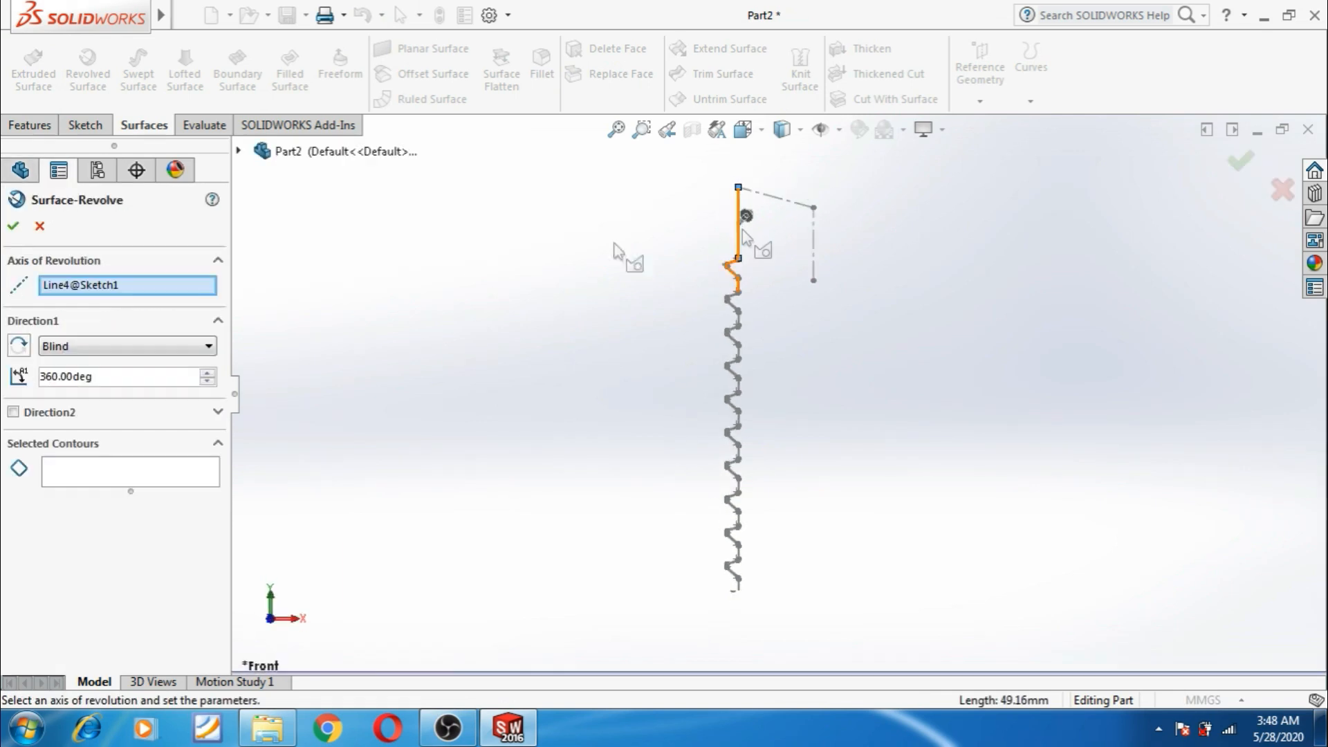
right_click(131, 293)
left_click(160, 301)
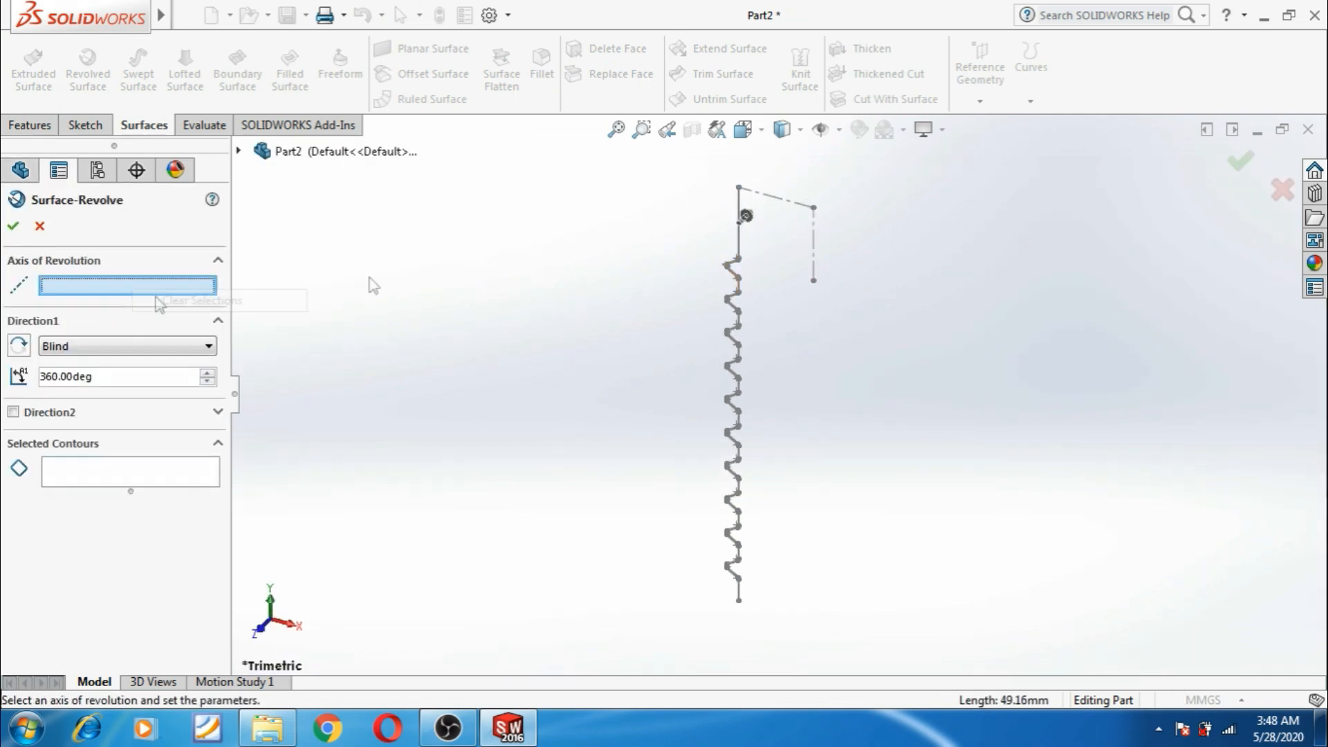
left_click(814, 249)
middle_click_drag(551, 524, 633, 498)
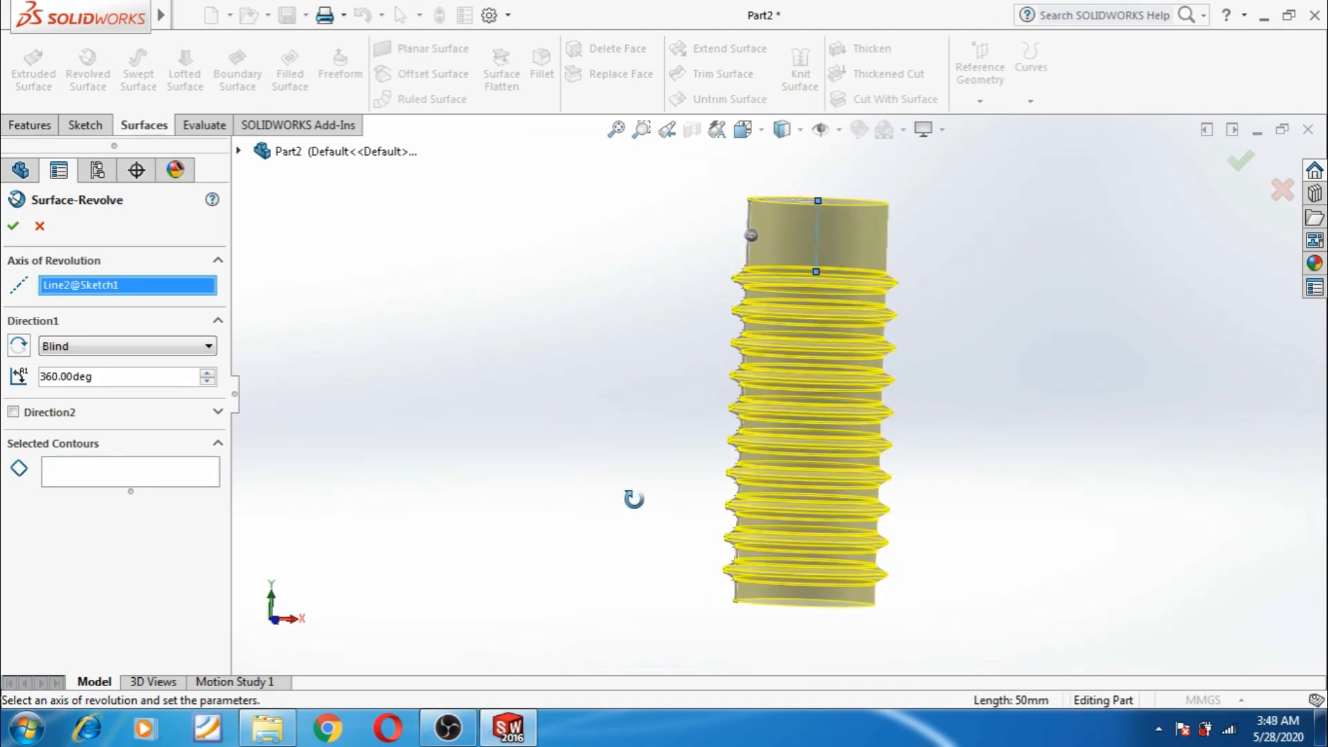
left_click(39, 225)
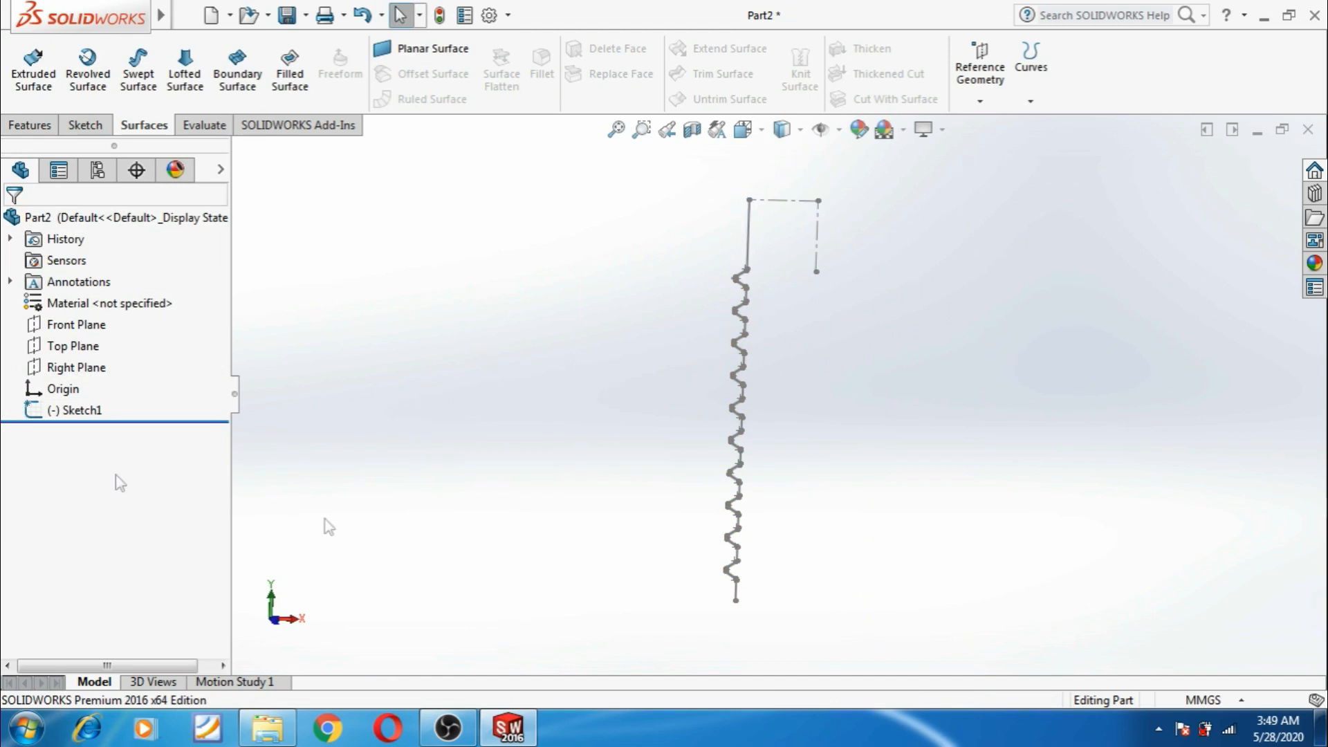
Edit Sketch1 to set the length of the vertical line below the last notch to 50 mm, closing the sketch when done.
left_click(74, 410)
left_click(69, 353)
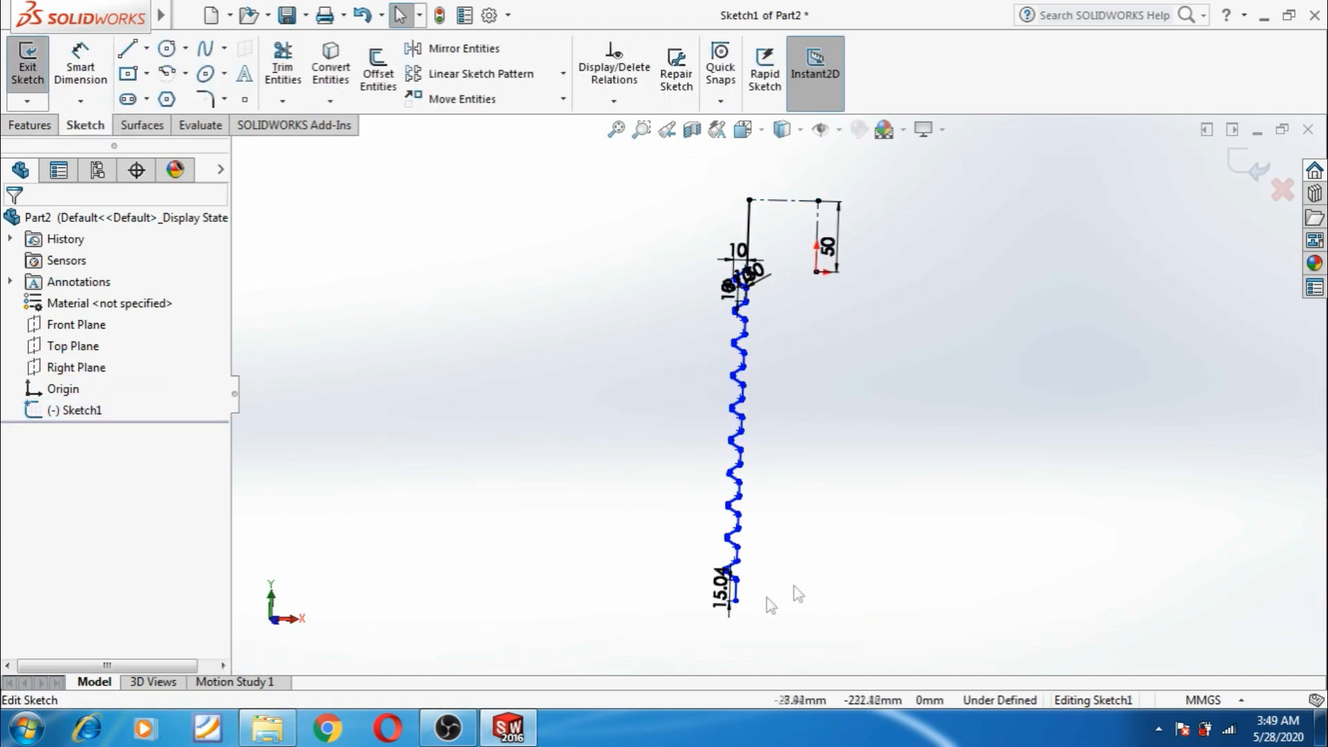
scroll(739, 619, "down", 6)
double_click(702, 523)
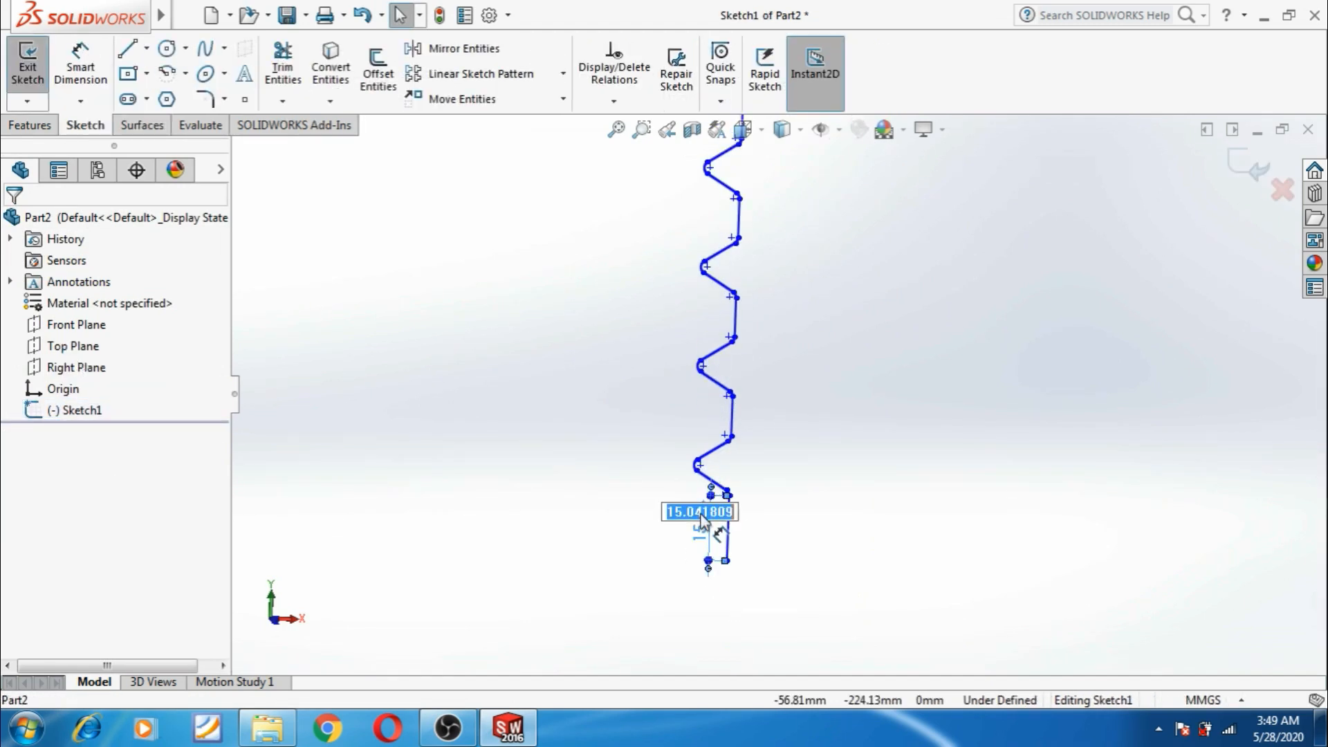
type("50")
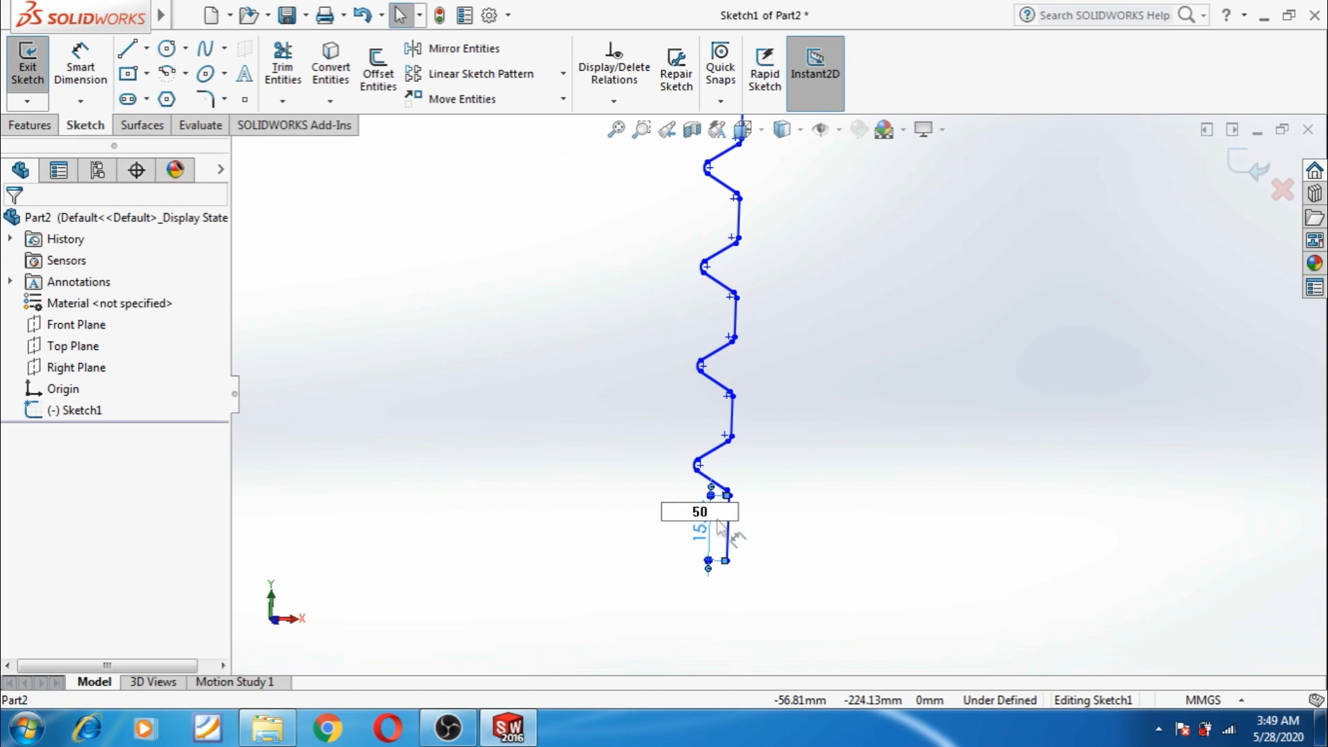
key("Return")
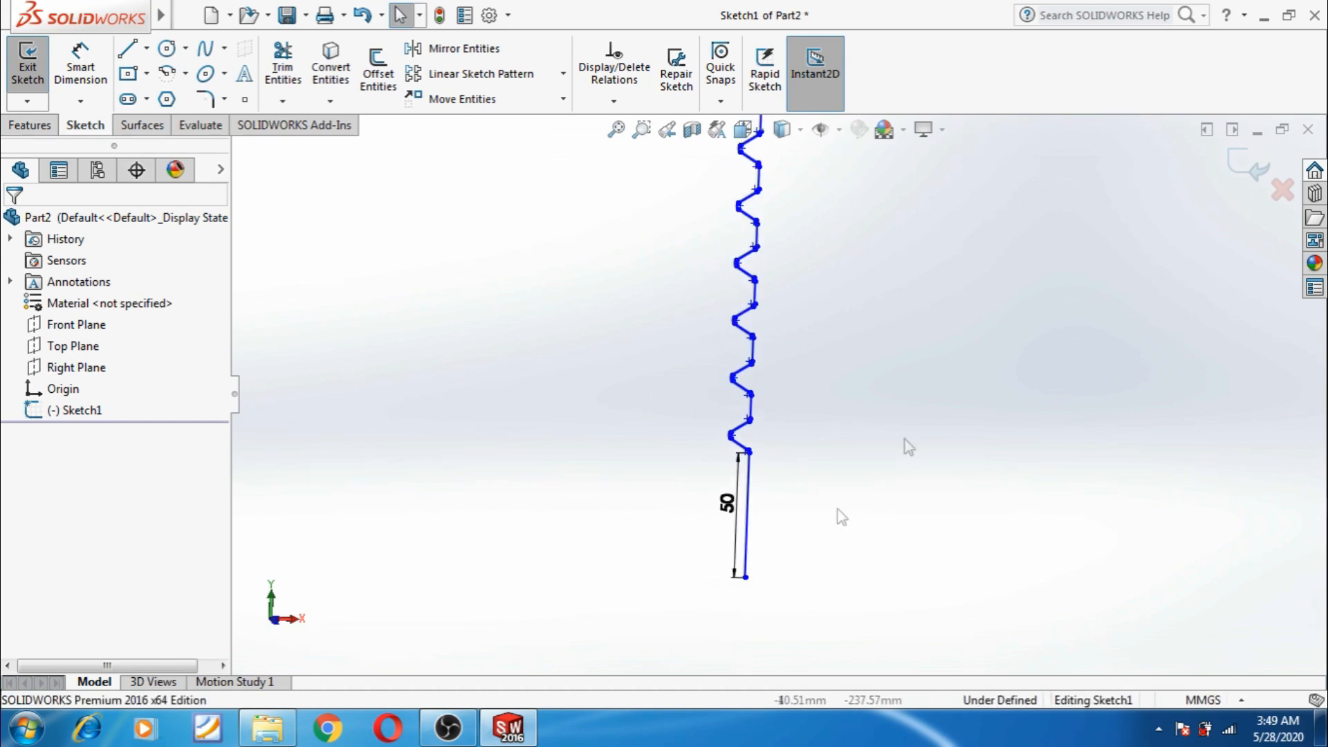
left_click(1249, 168)
Create a 360-degree revolved surface from the bellows profile around the vertical centerline.
scroll(916, 379, "up", 5)
scroll(843, 192, "down", 2)
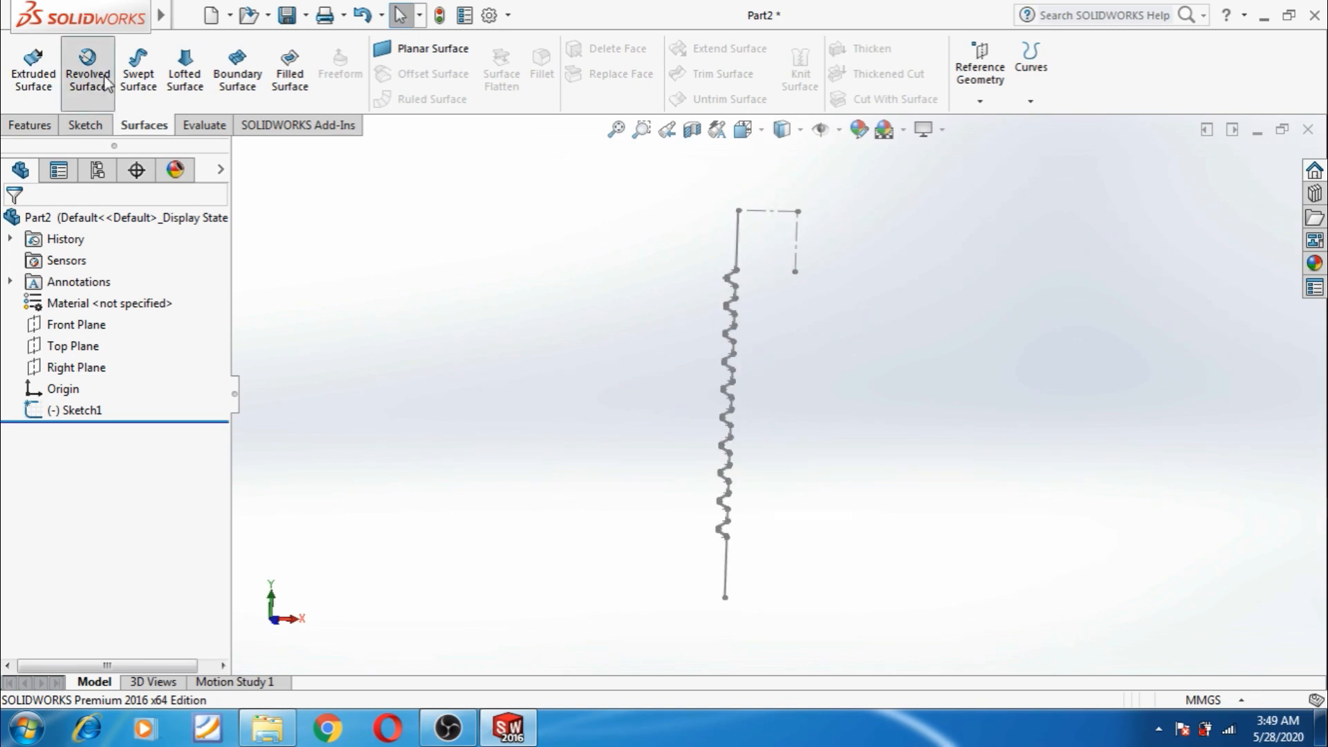
left_click(106, 80)
left_click(797, 253)
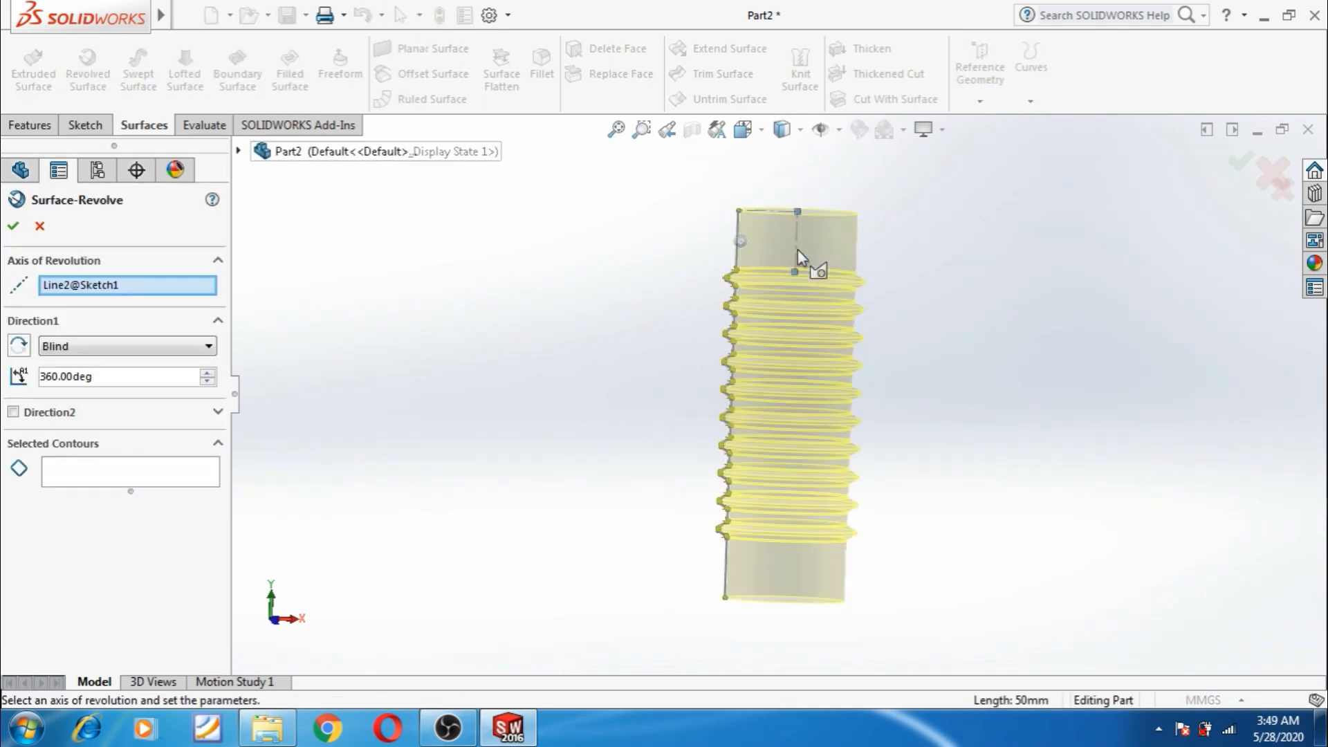
left_click(13, 225)
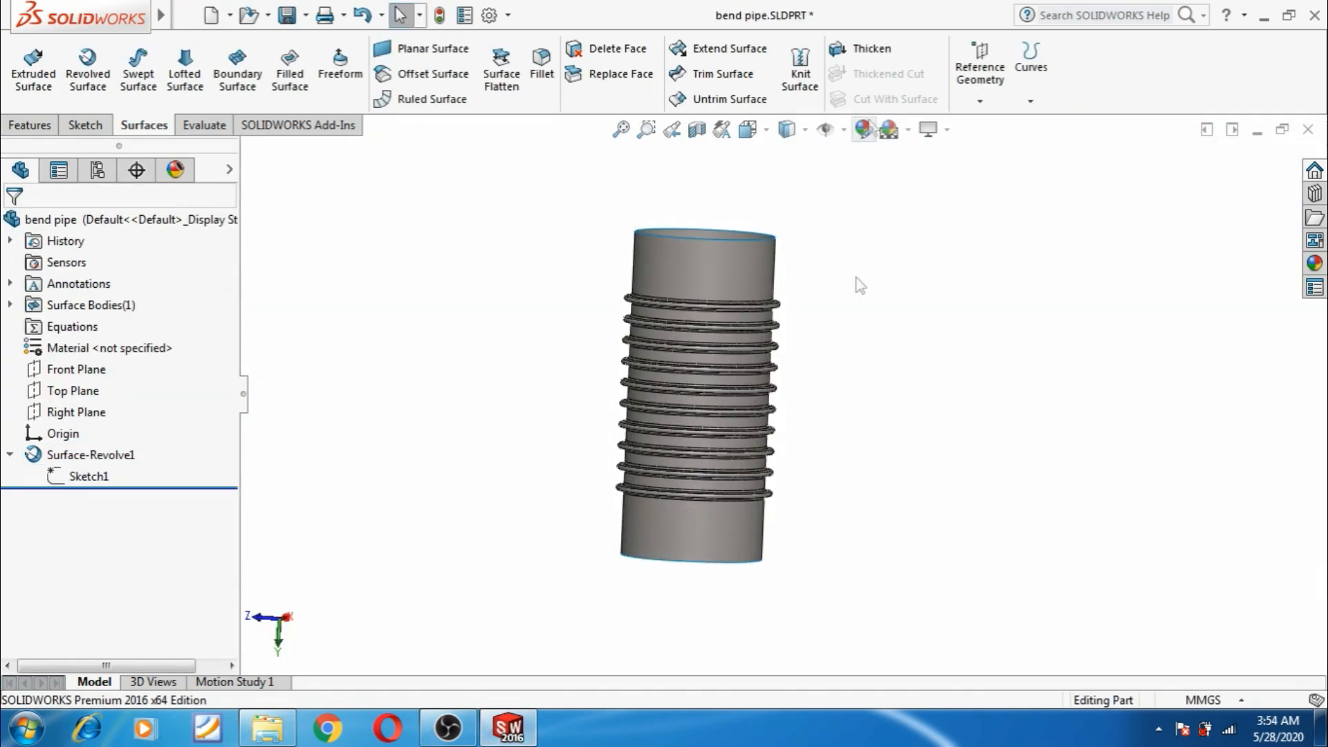
Thicken the revolved bellows surface by 2 mm.
left_click(866, 52)
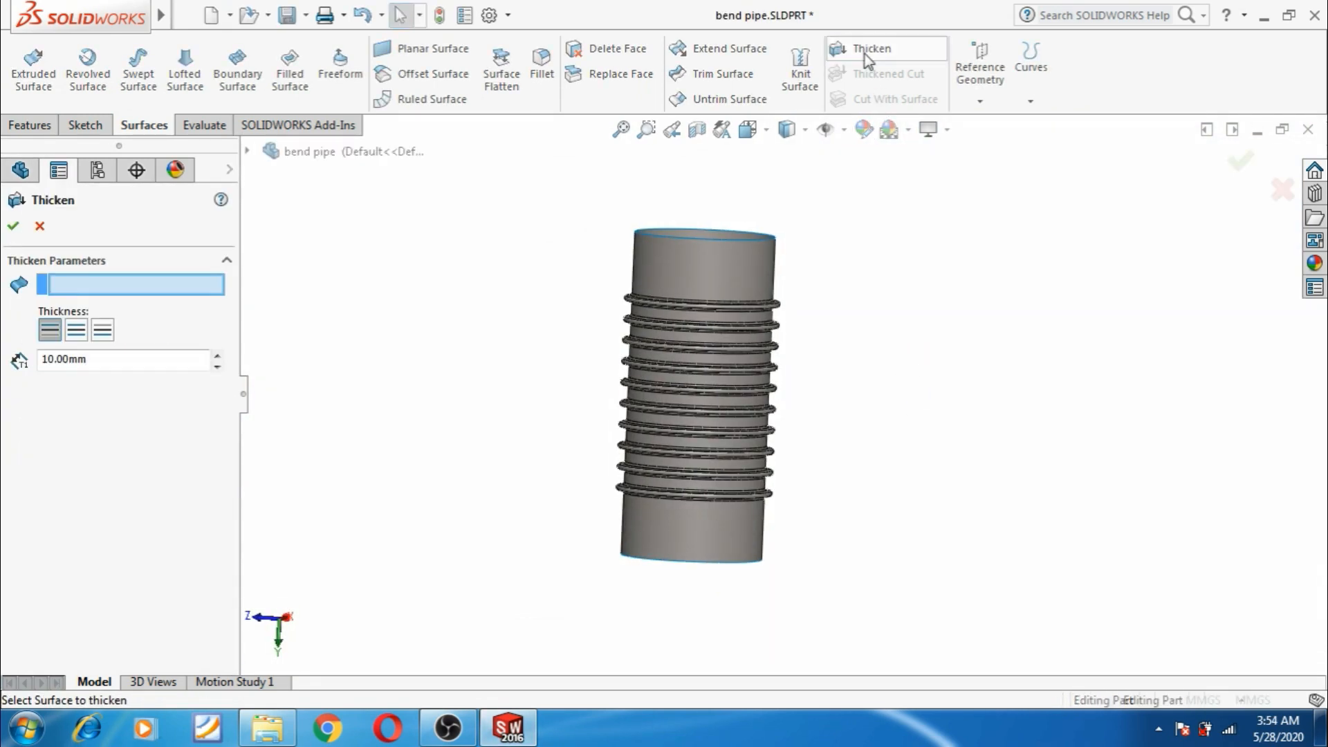
left_click(712, 271)
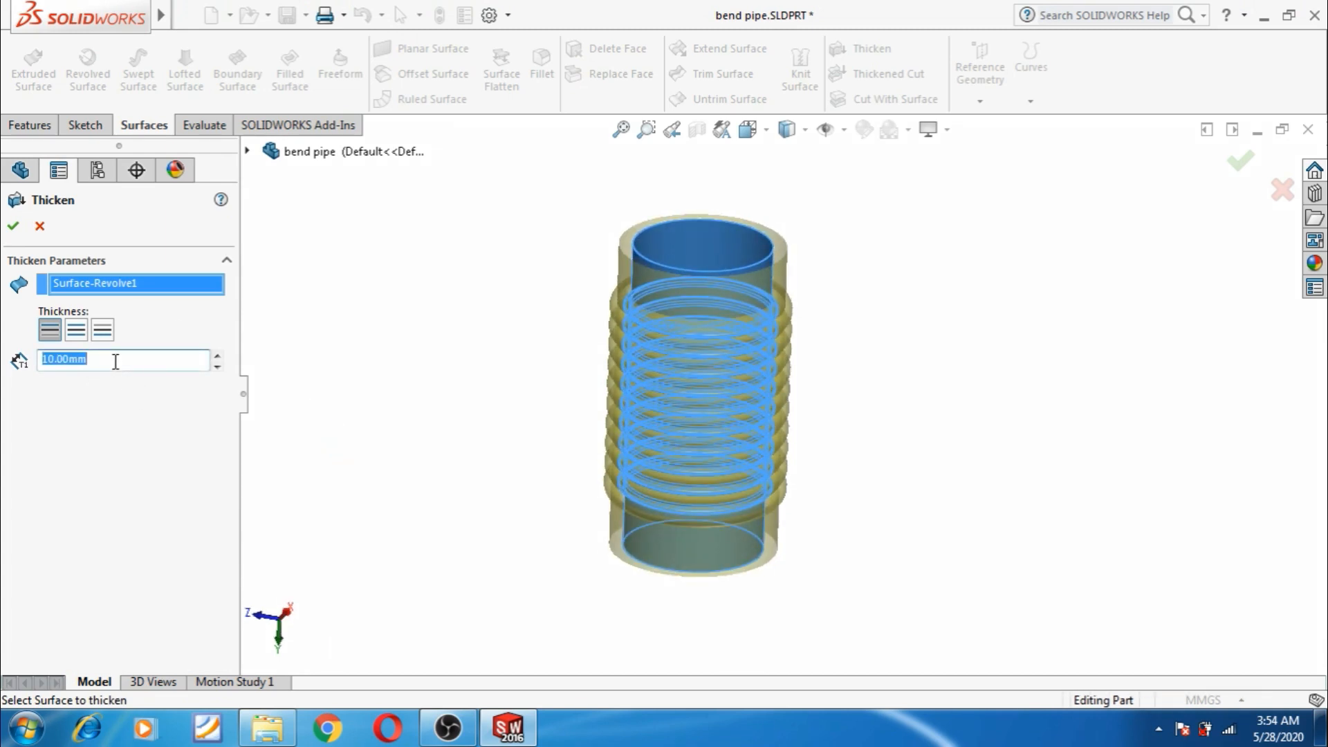
type("1")
key("Return")
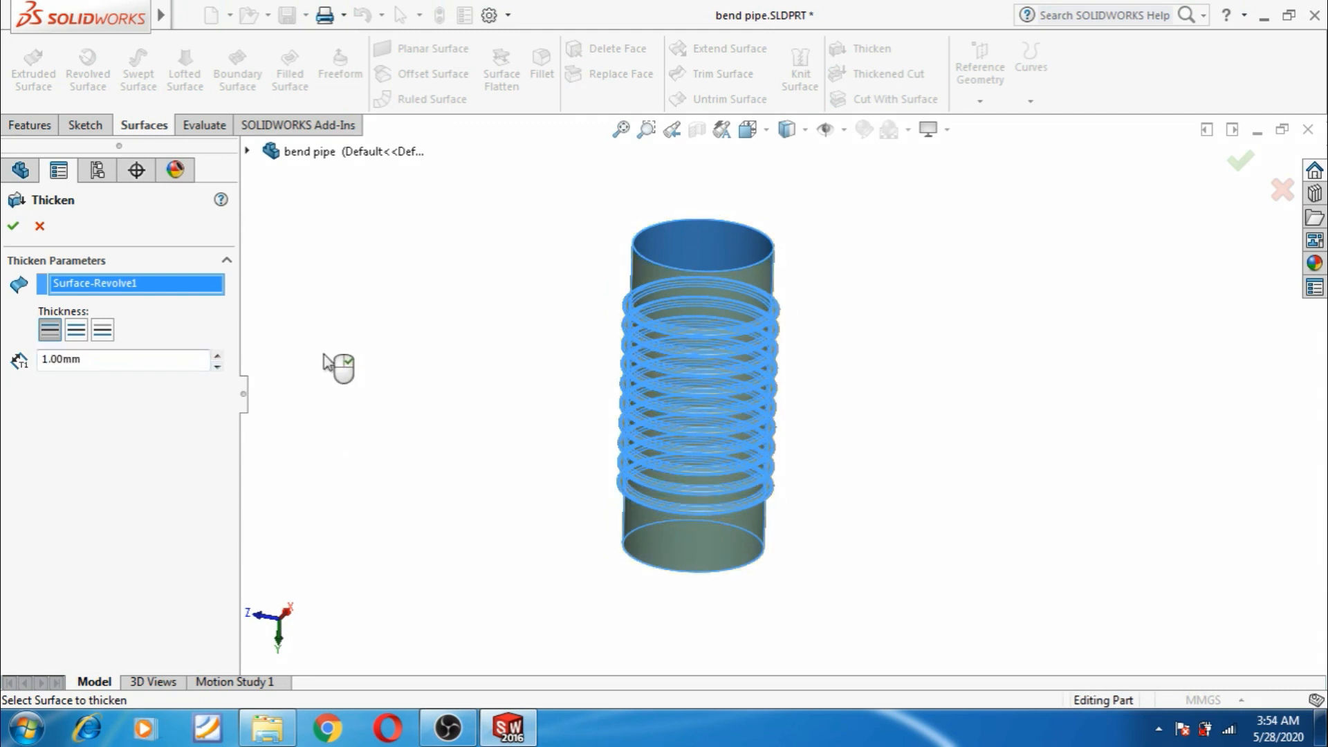
double_click(135, 363)
type("1")
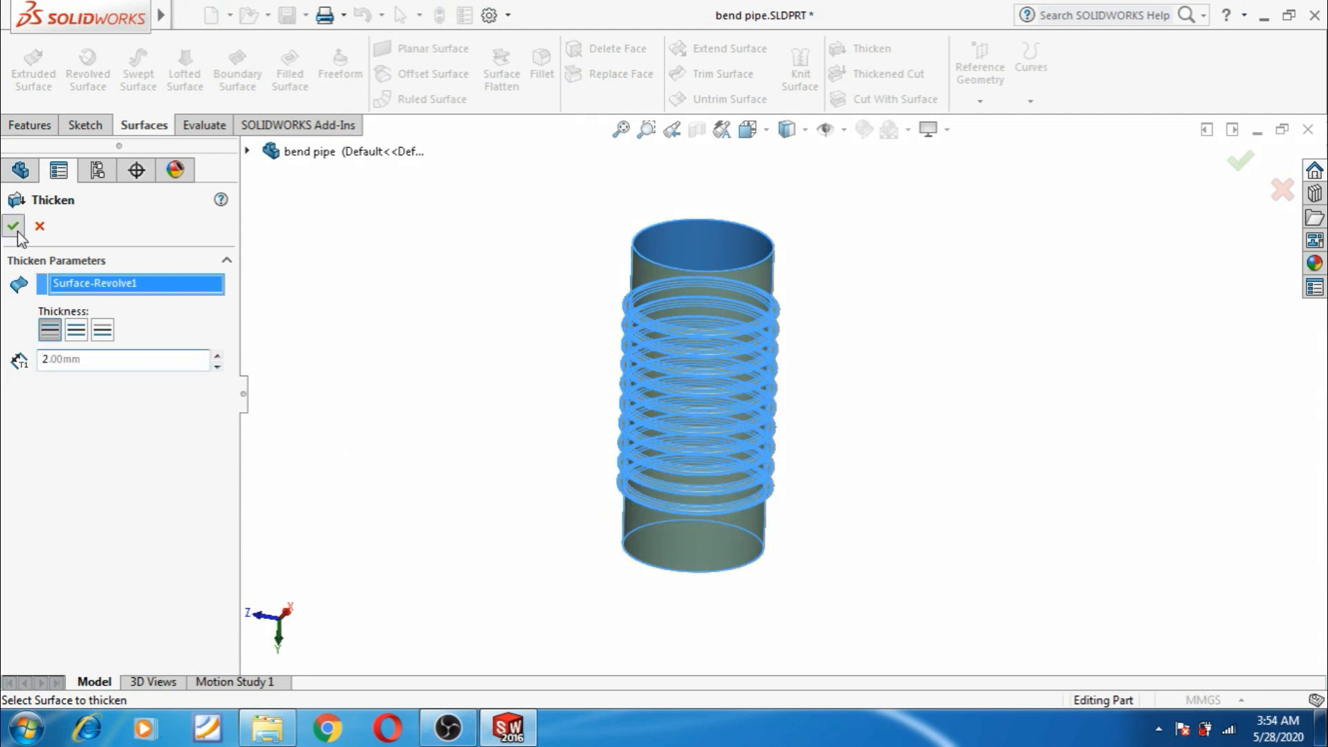
left_click(14, 226)
left_click(403, 406)
middle_click_drag(466, 380, 427, 319)
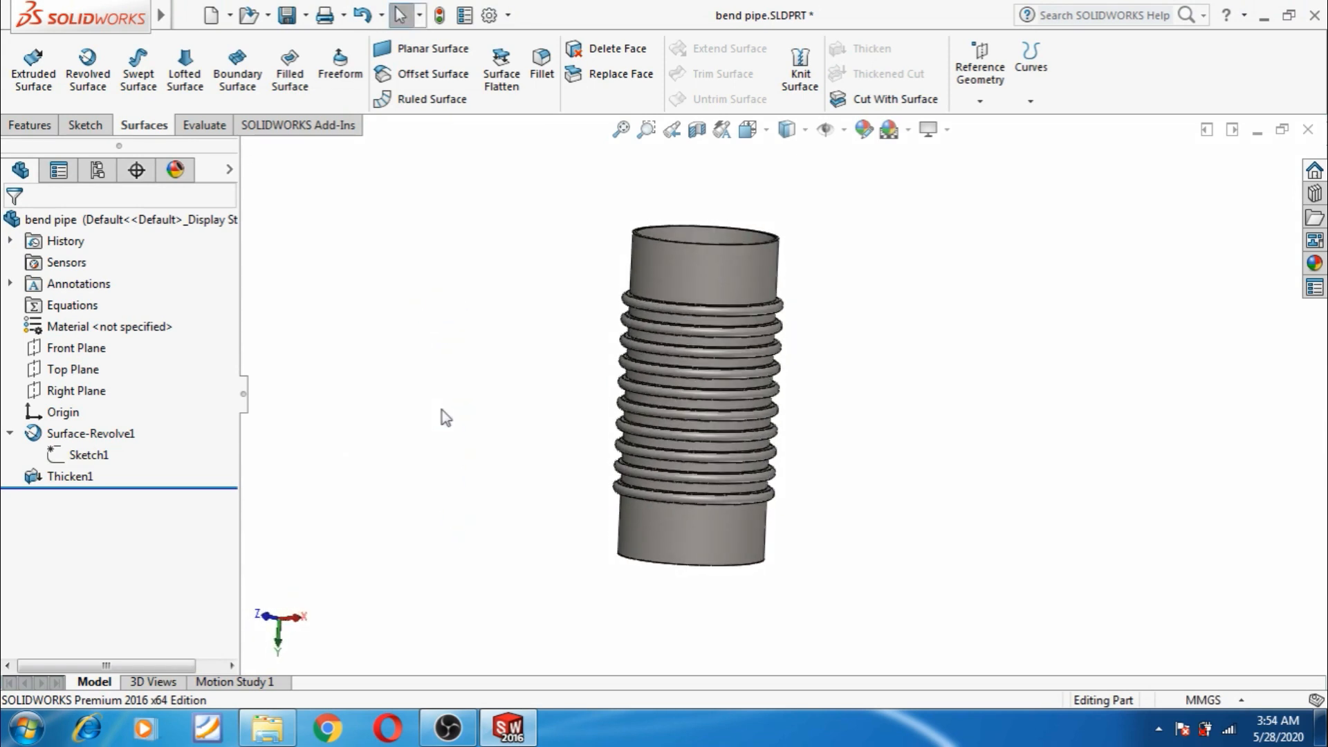
Search the help for "flex" and close the help window.
left_click(1122, 16)
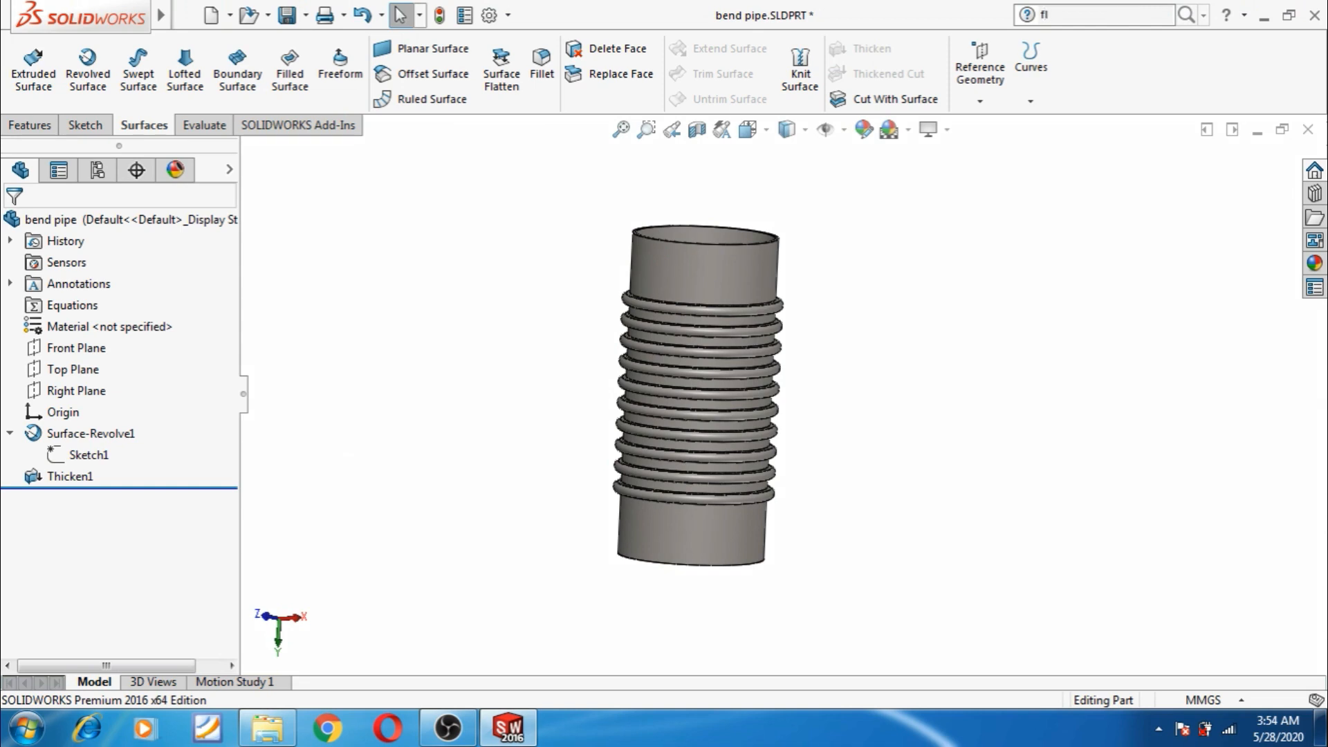
type("flex")
left_click(1186, 14)
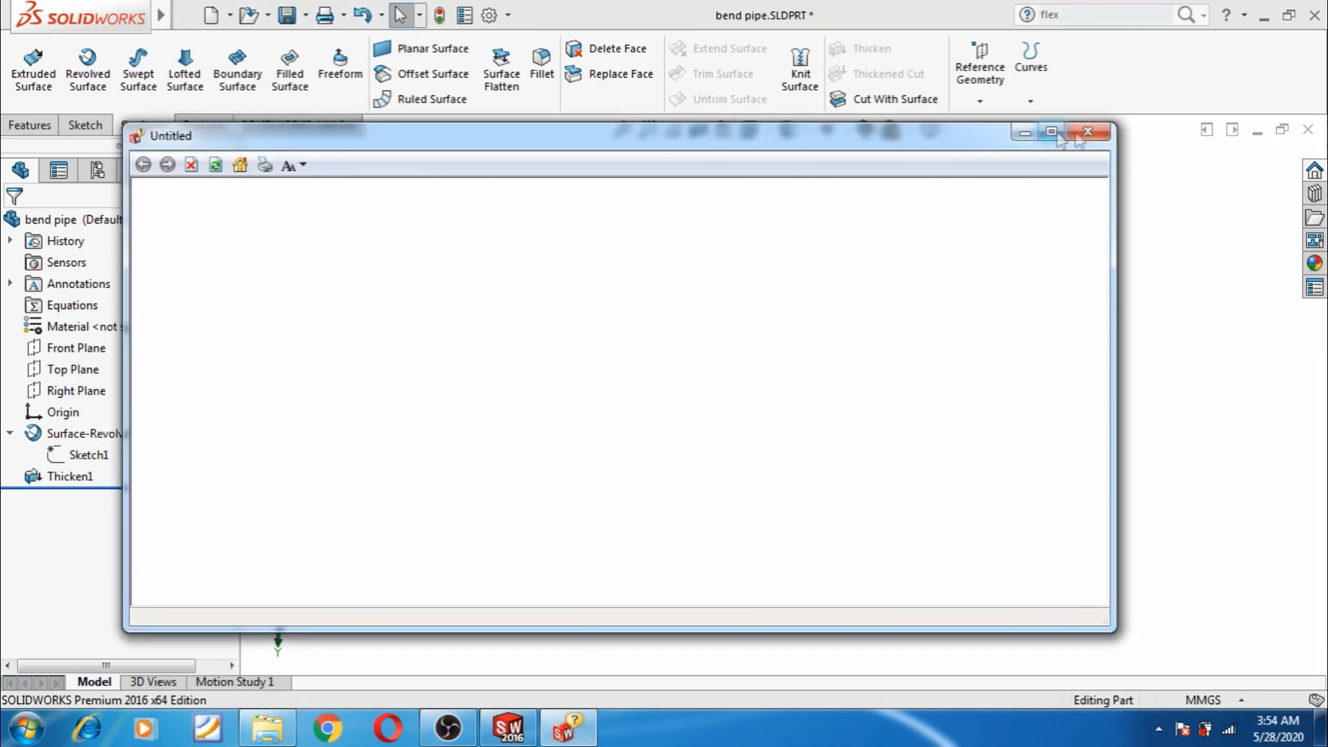
left_click(1077, 133)
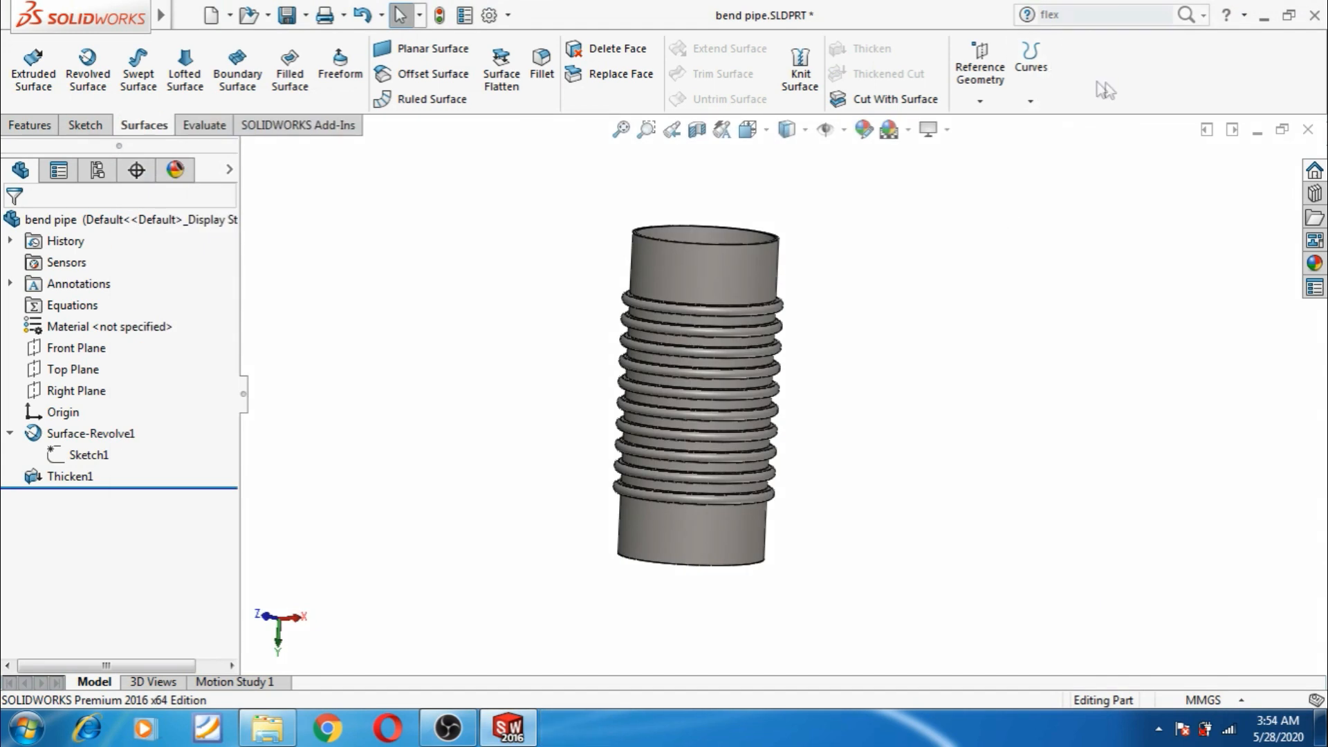
Start a Flex feature of the Bending type on the thickened pipe body.
left_click(31, 126)
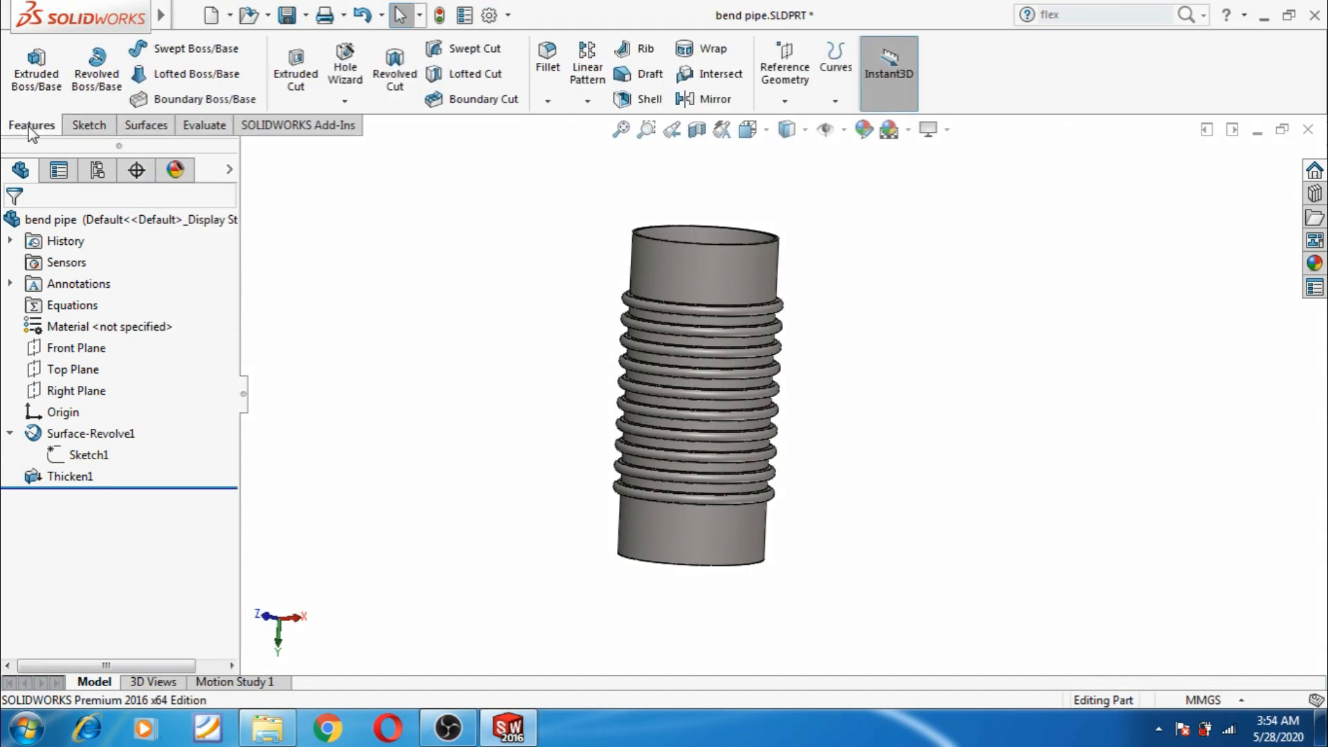
mouse_move(160, 16)
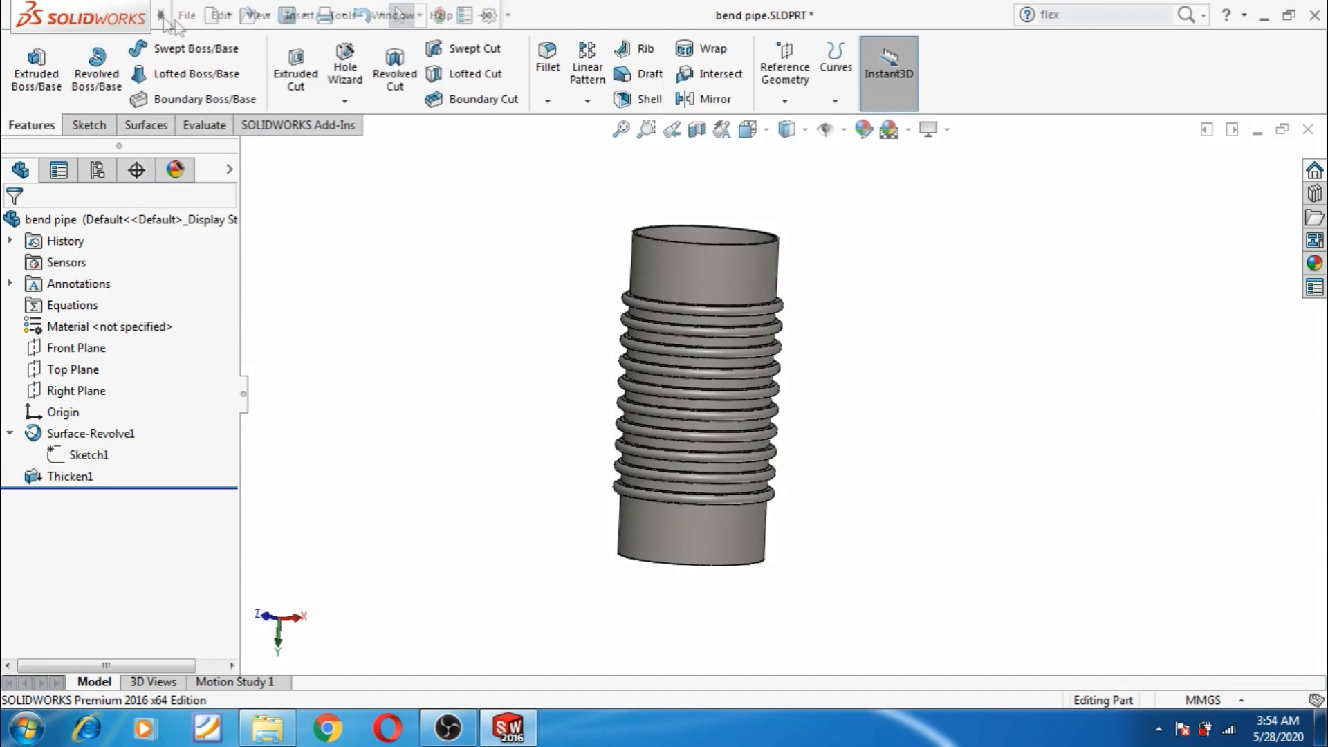
left_click(339, 17)
mouse_move(313, 21)
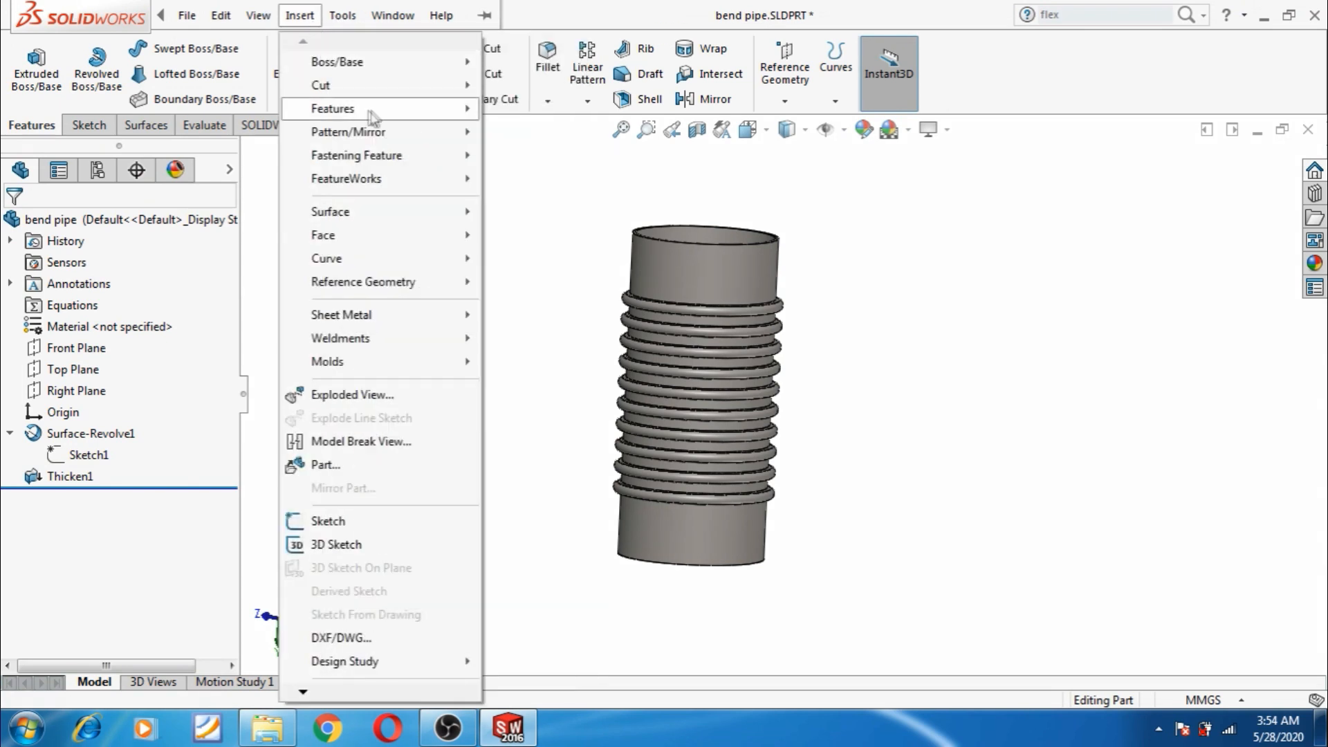
mouse_move(368, 112)
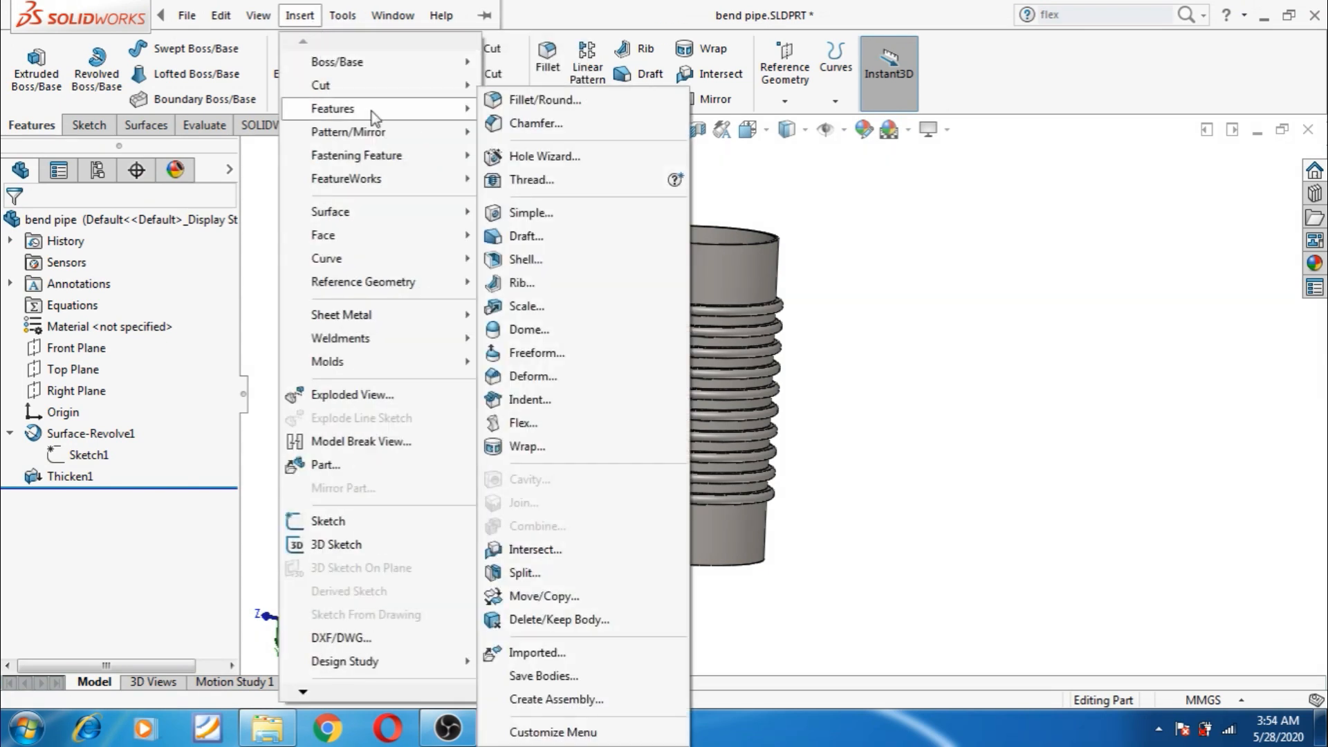
left_click(543, 428)
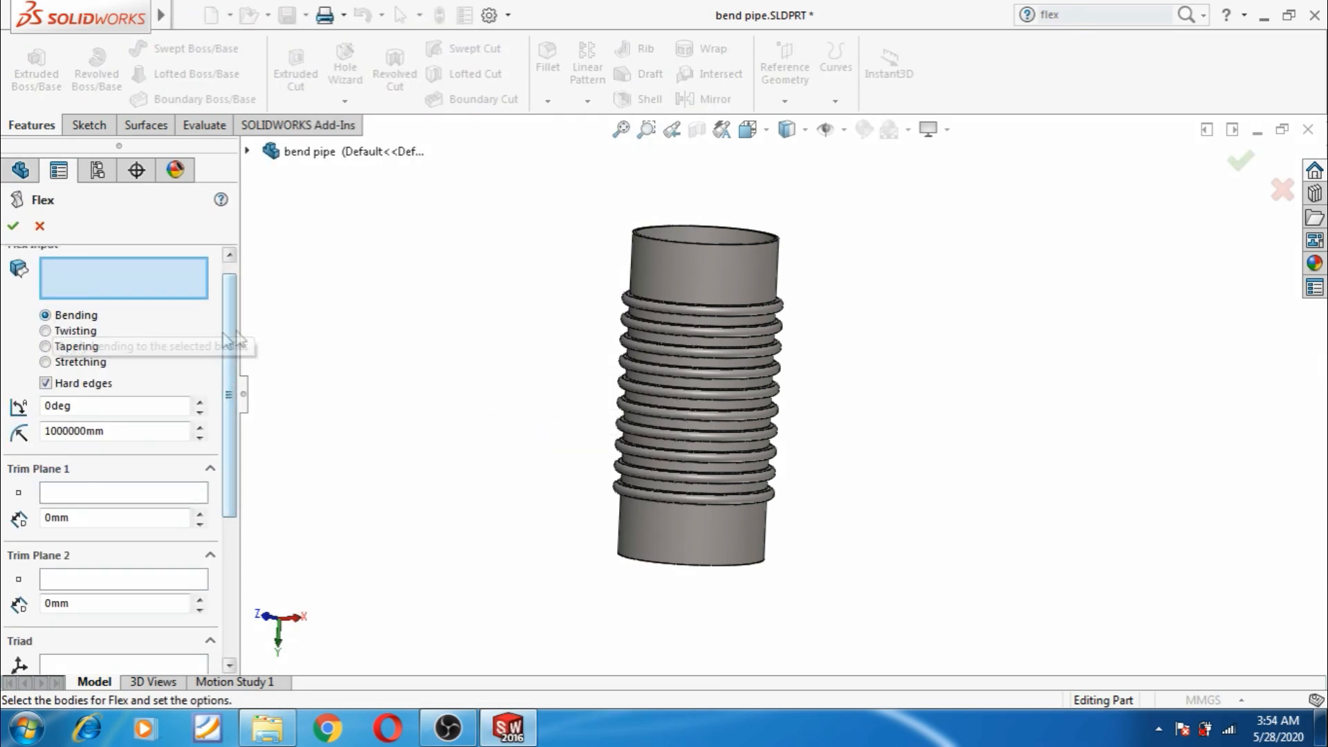
left_click(703, 271)
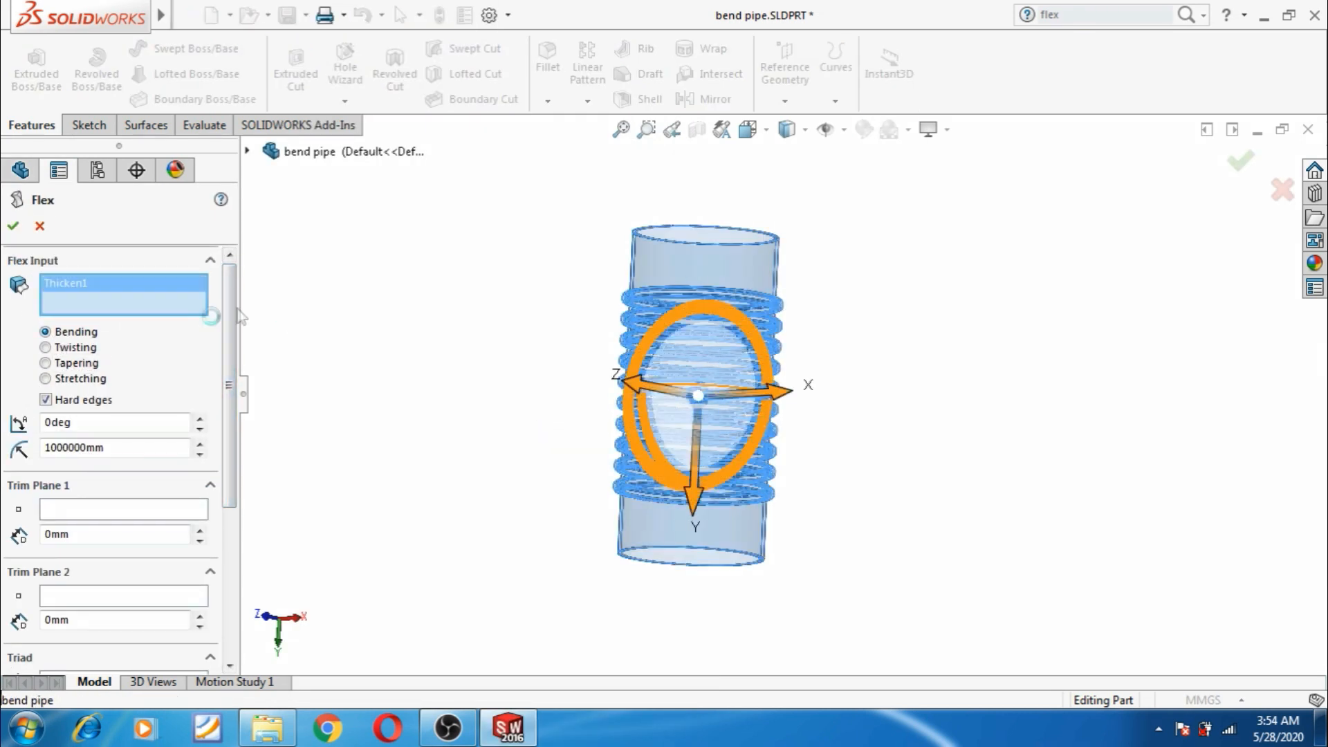
Set the Flex bend angle to 90 degrees and check the bent pipe preview from the side.
left_click_drag(230, 346, 231, 370)
left_click(200, 383)
left_click(199, 383)
left_click(199, 383)
left_click(200, 383)
double_click(161, 391)
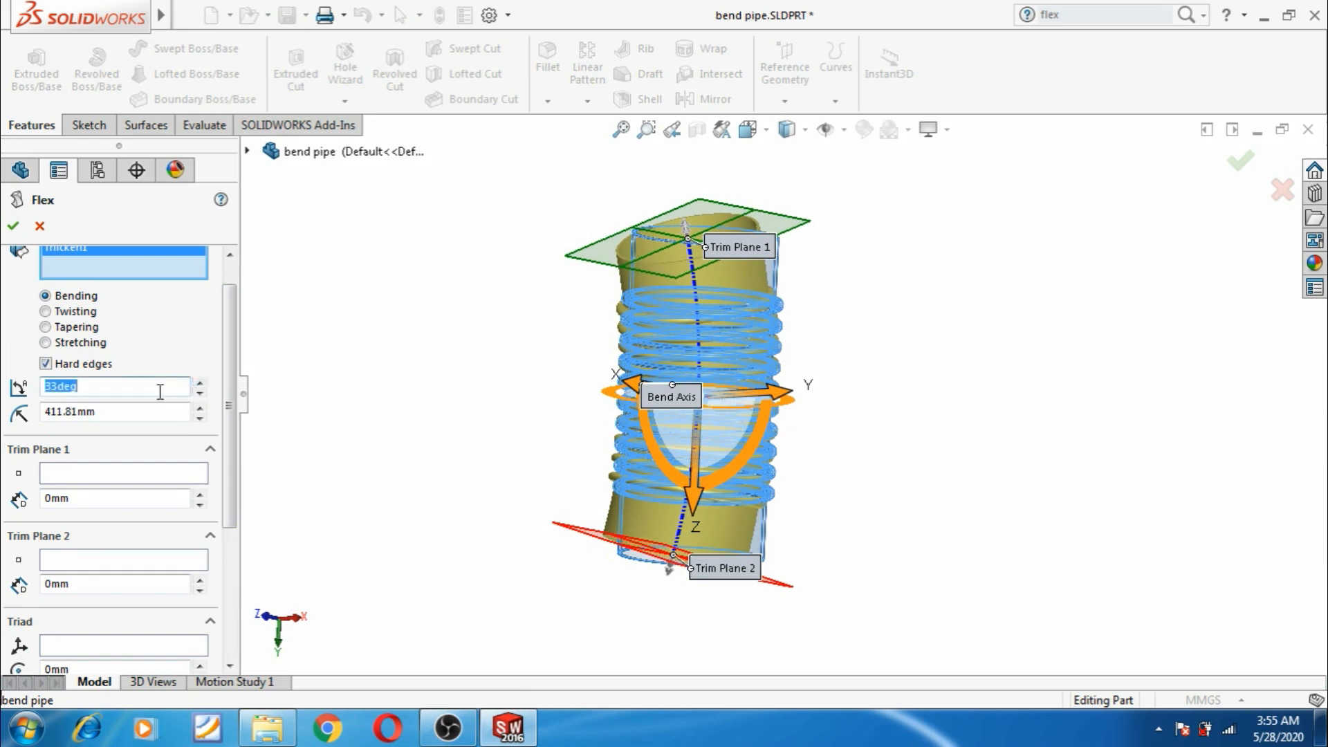
type("90")
key("Return")
middle_click_drag(387, 428, 558, 526)
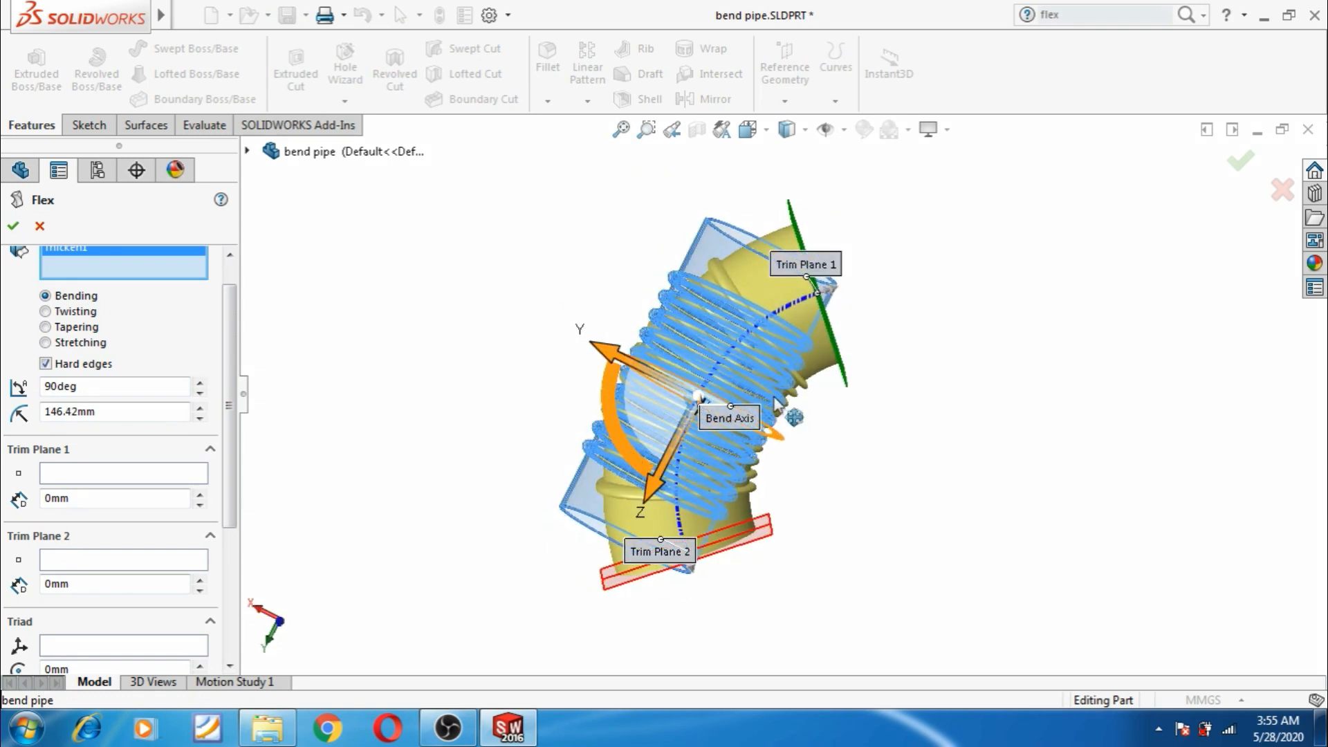
scroll(782, 415, "down", 3)
scroll(768, 432, "up", 2)
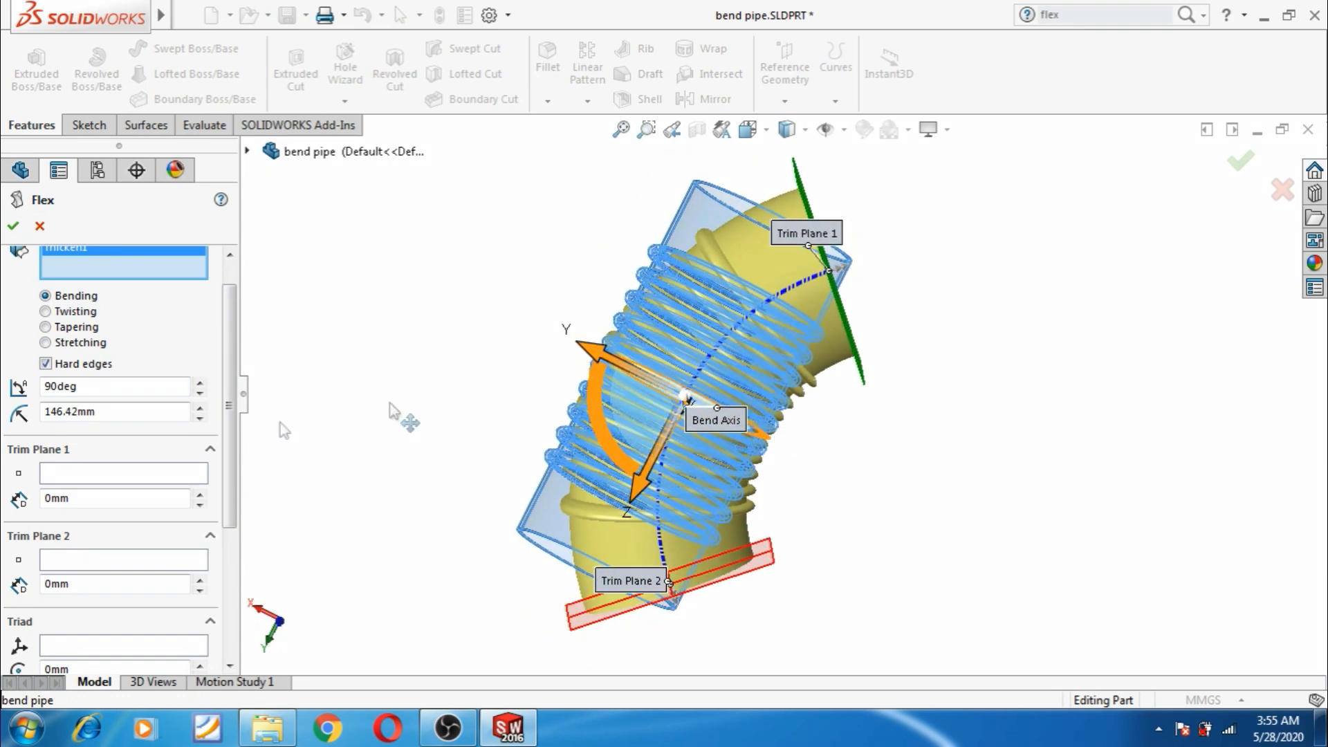
Increase the bend angle to 102 degrees and reduce the bend radius to 119.2 mm.
left_click(198, 382)
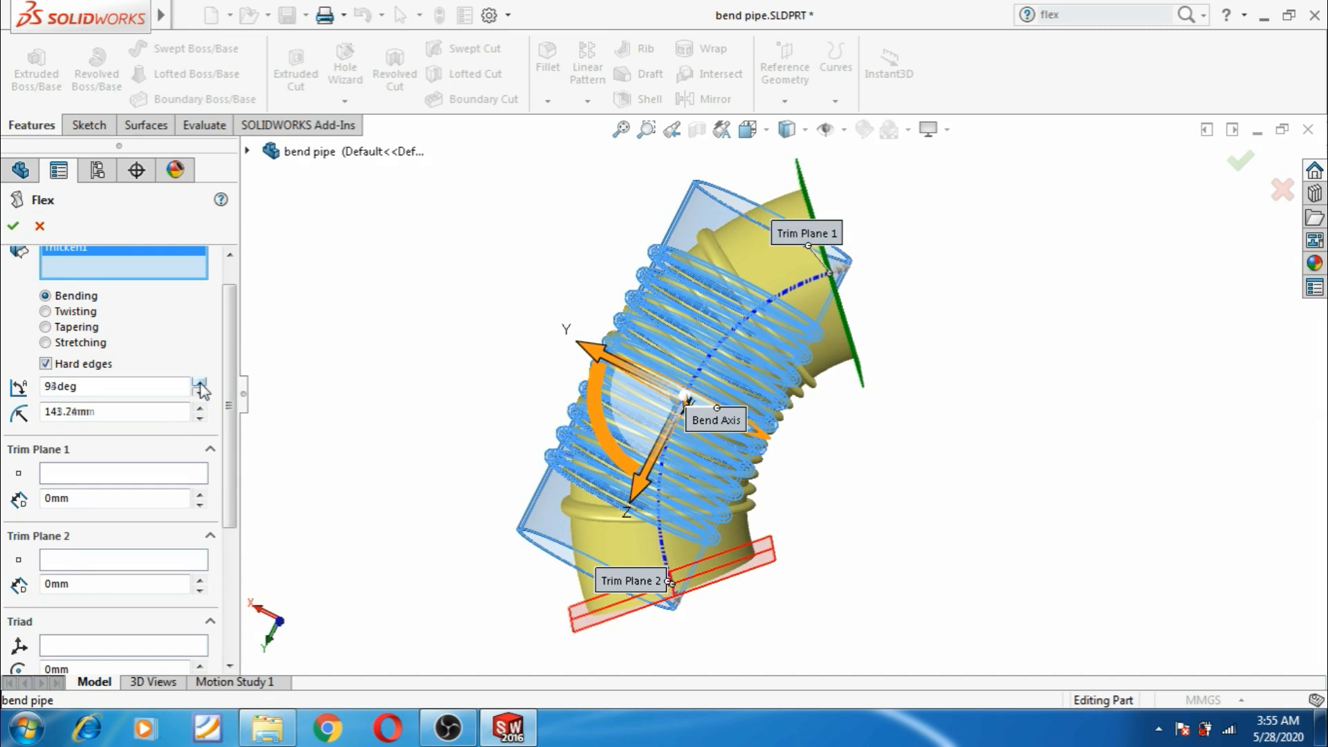
left_click(198, 383)
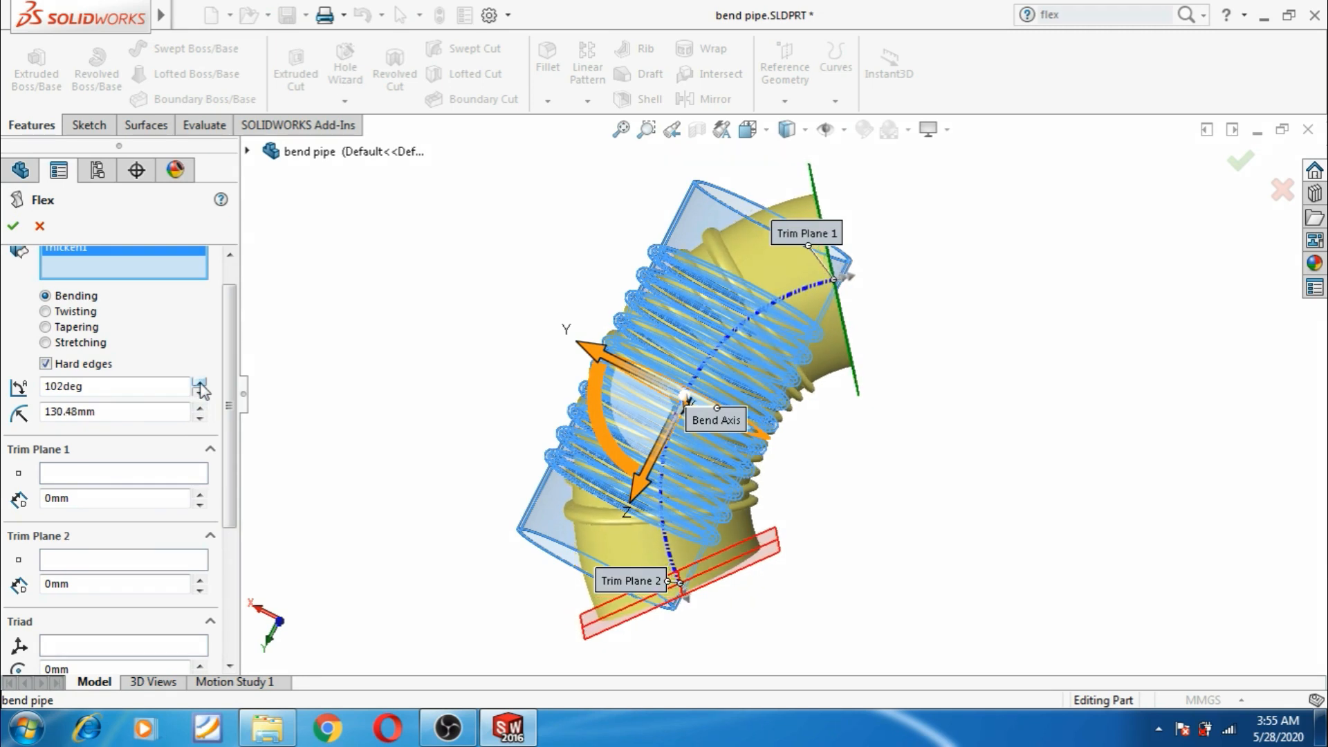
left_click(198, 418)
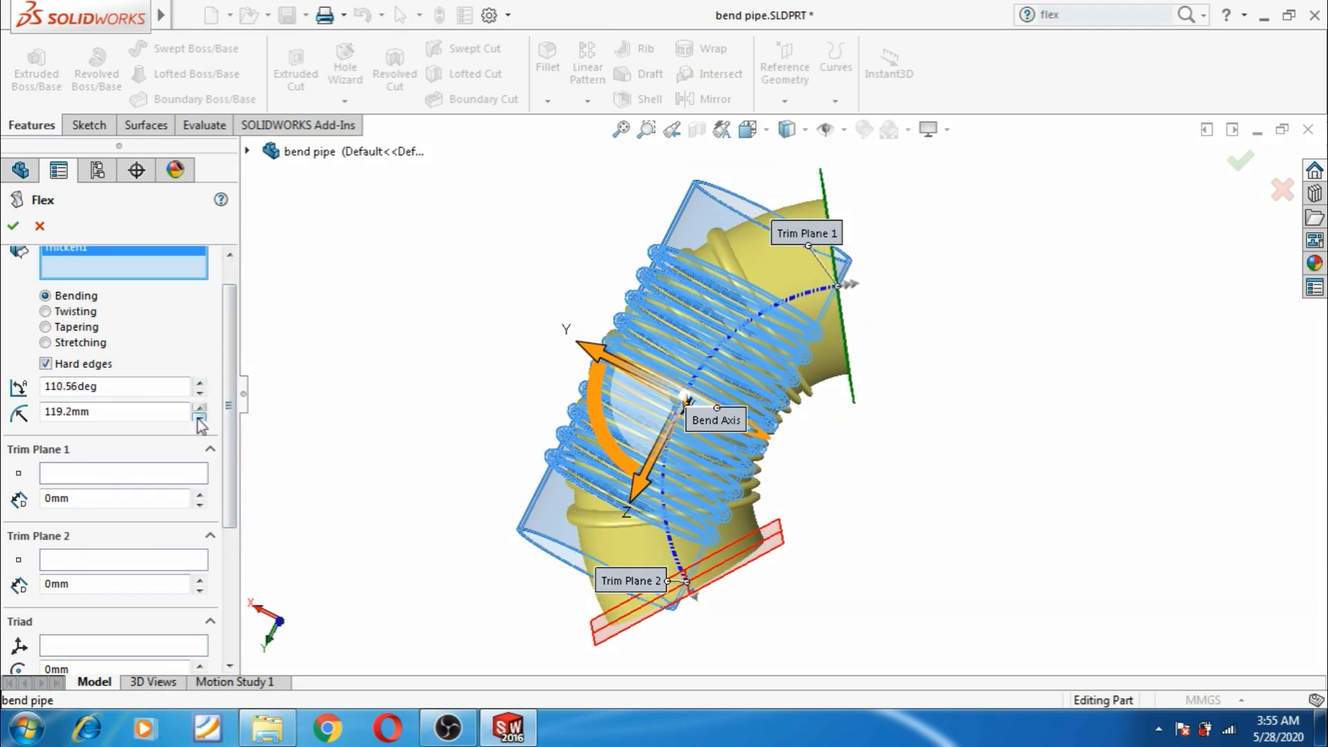
Adjust the Flex bend angle to 103.85 degrees while checking the bent pipe preview.
left_click(199, 417)
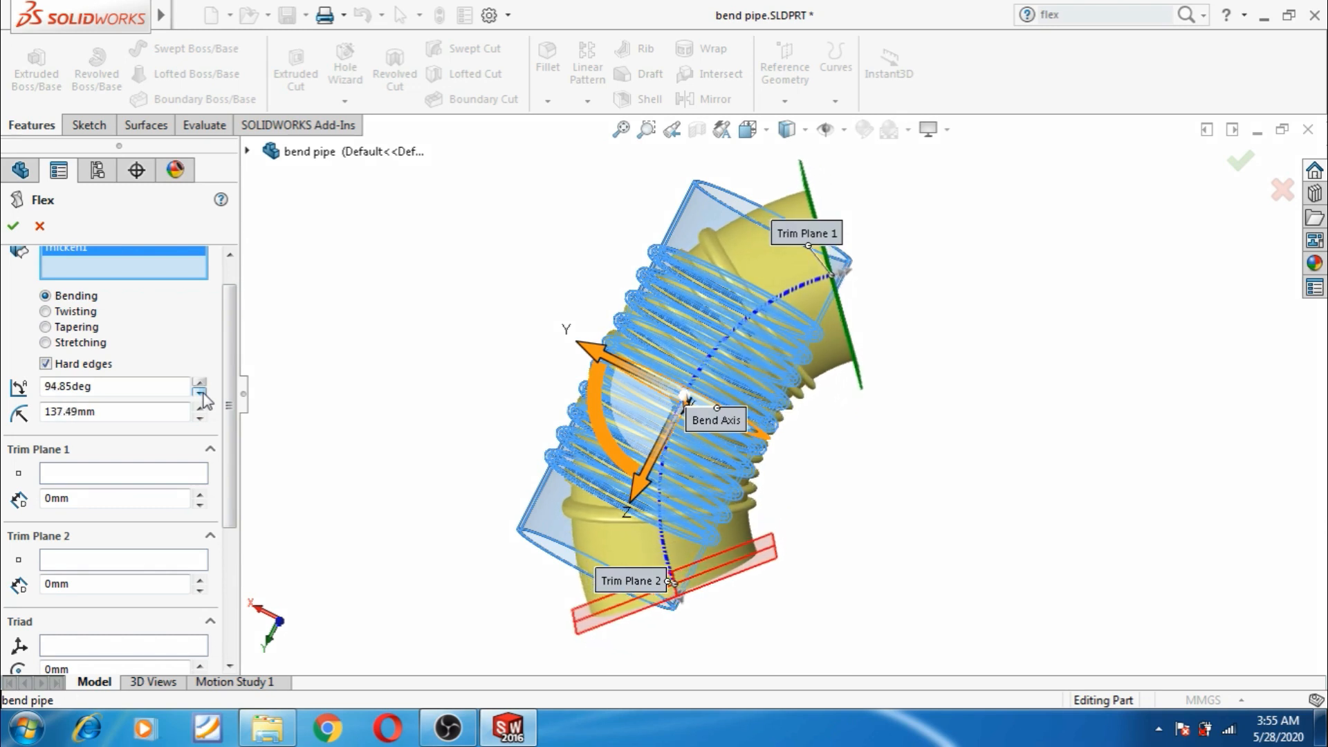
middle_click_drag(401, 419, 384, 379)
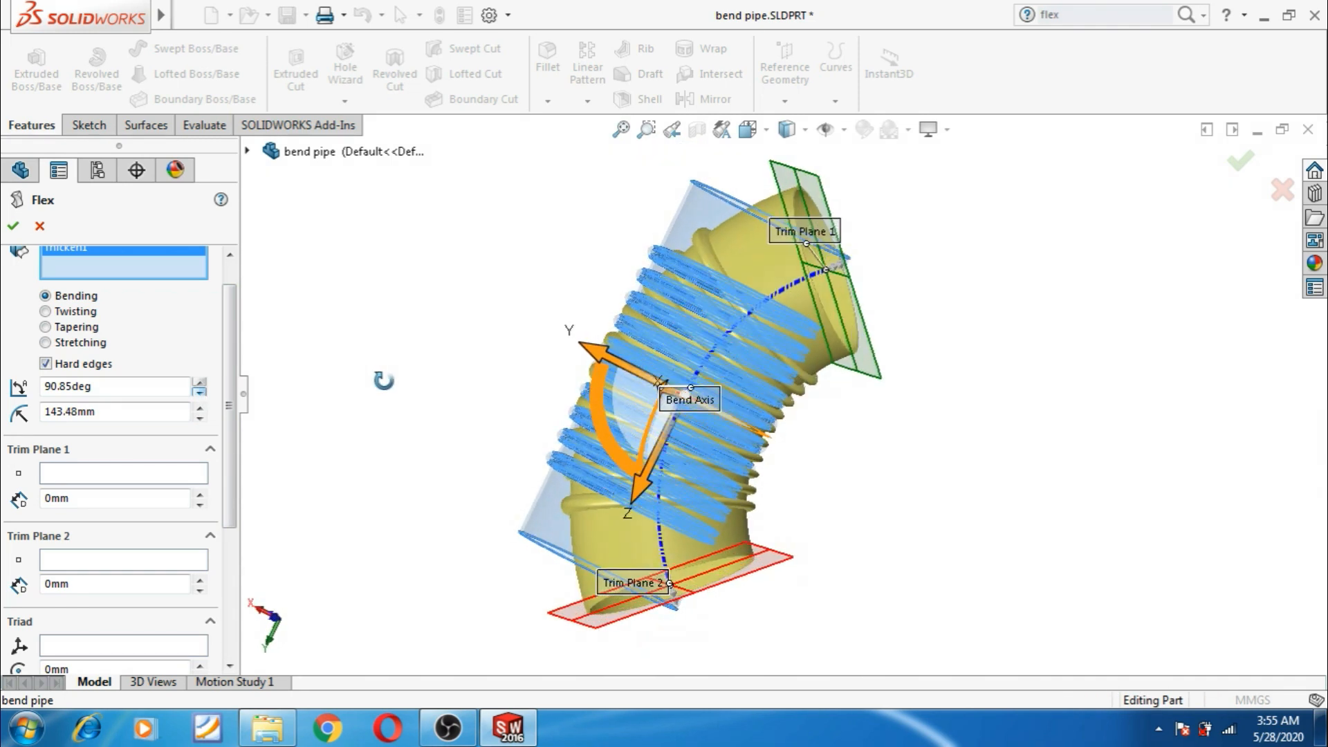
left_click(199, 382)
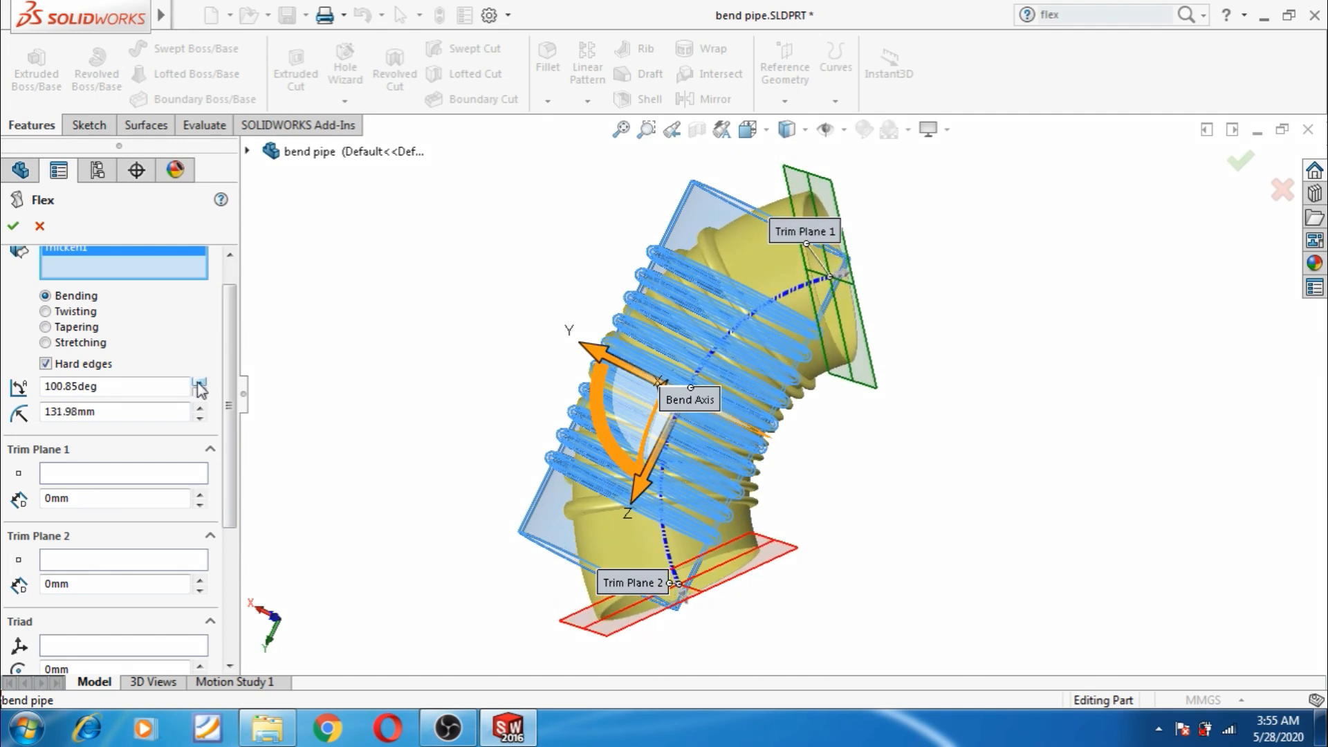
left_click(200, 382)
left_click(199, 382)
left_click(199, 383)
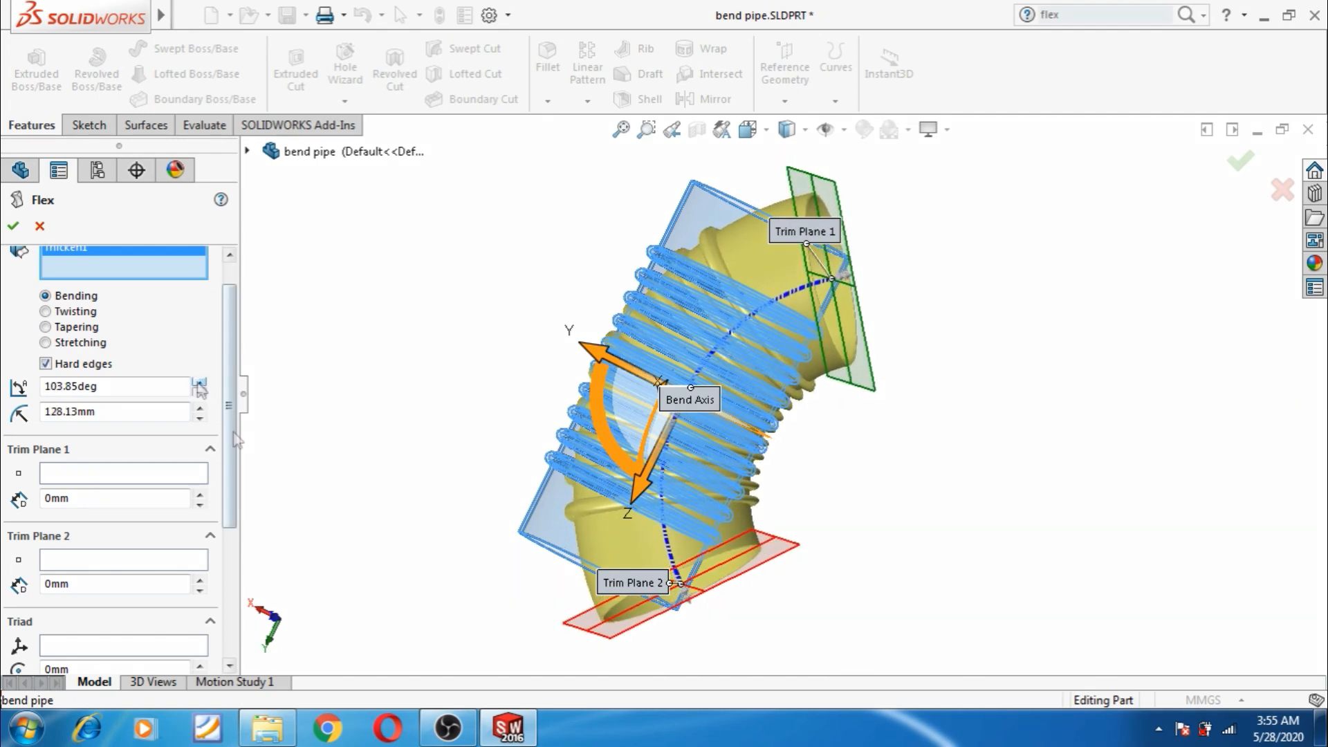
Offset Trim Plane 2 of the Flex feature by 80 mm.
scroll(243, 446, "down", 3)
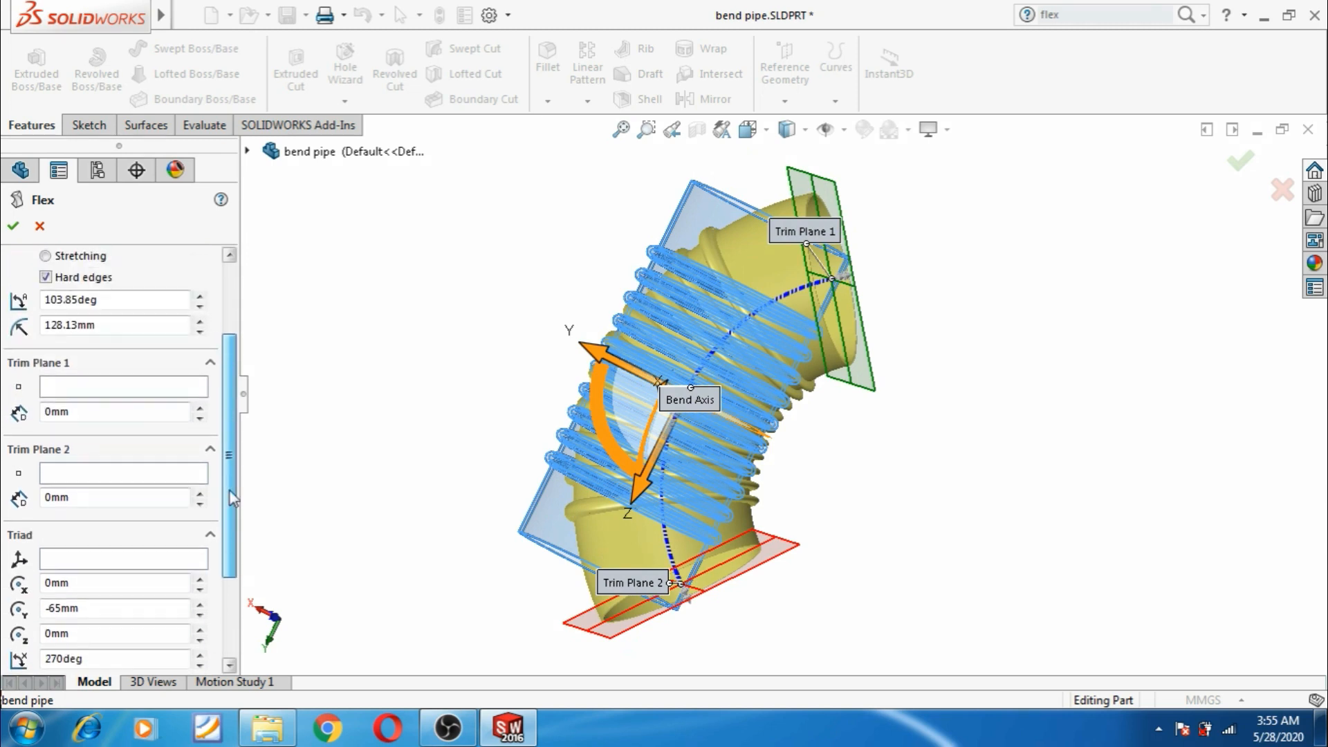
left_click(200, 493)
left_click(200, 494)
left_click(200, 493)
left_click(200, 494)
left_click(200, 493)
left_click(200, 493)
left_click(200, 494)
left_click(200, 493)
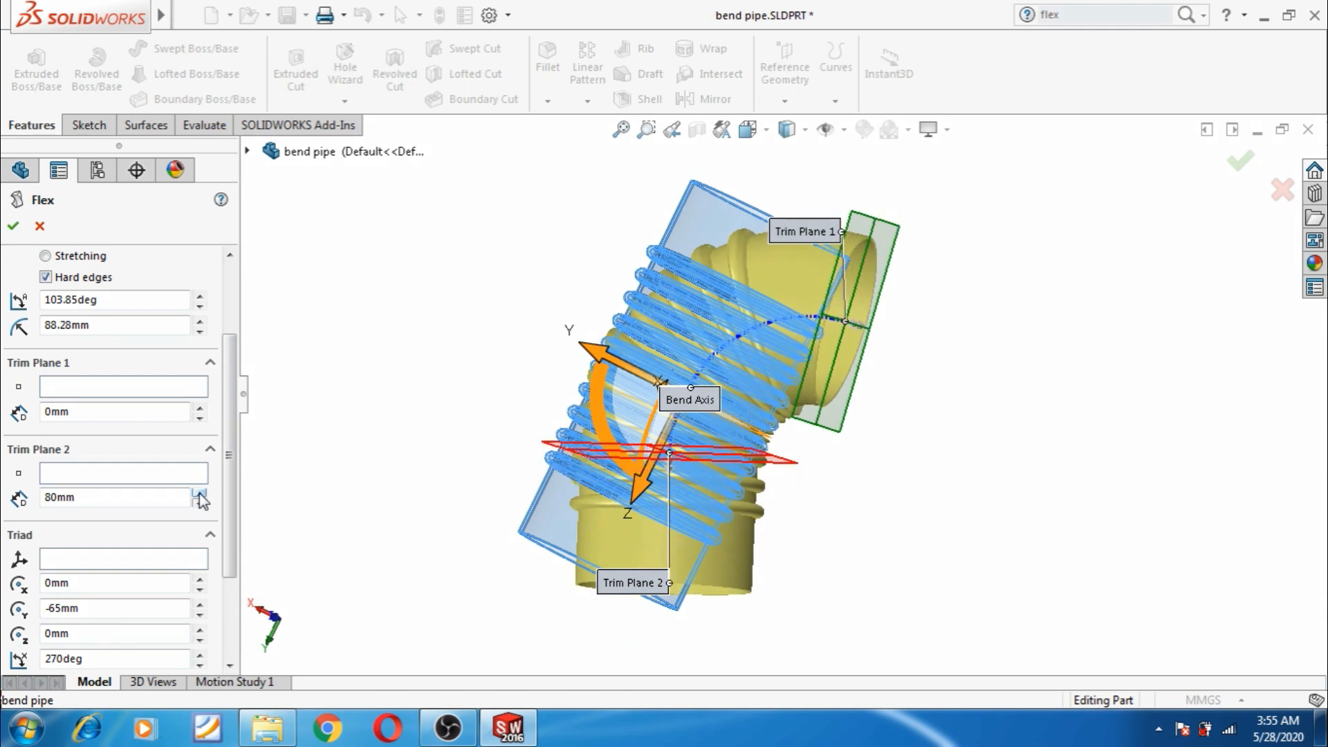
Lower the Flex bend angle gradually in one-degree increments.
scroll(230, 483, "up", 2)
left_click(200, 360)
left_click(200, 360)
left_click(200, 360)
left_click(200, 360)
left_click(200, 361)
left_click(200, 360)
left_click(200, 360)
left_click(200, 360)
left_click(200, 360)
left_click(200, 361)
left_click(200, 361)
left_click(199, 361)
left_click(199, 360)
left_click(199, 350)
left_click(199, 350)
Set the Flex bend angle to 90 degrees and accept the Flex feature on the pipe.
left_click(162, 351)
double_click(162, 351)
type("9")
key("Return")
middle_click_drag(413, 403, 385, 406)
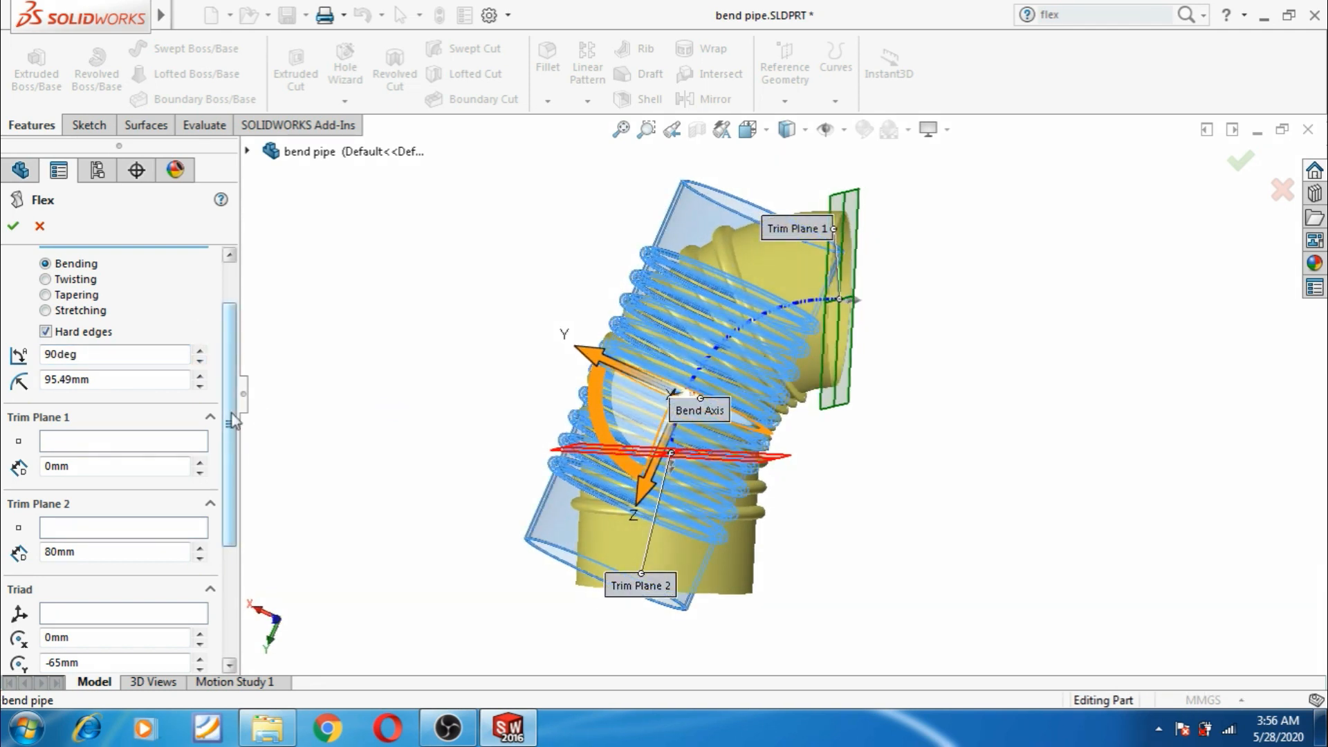
left_click_drag(235, 443, 216, 393)
left_click(11, 229)
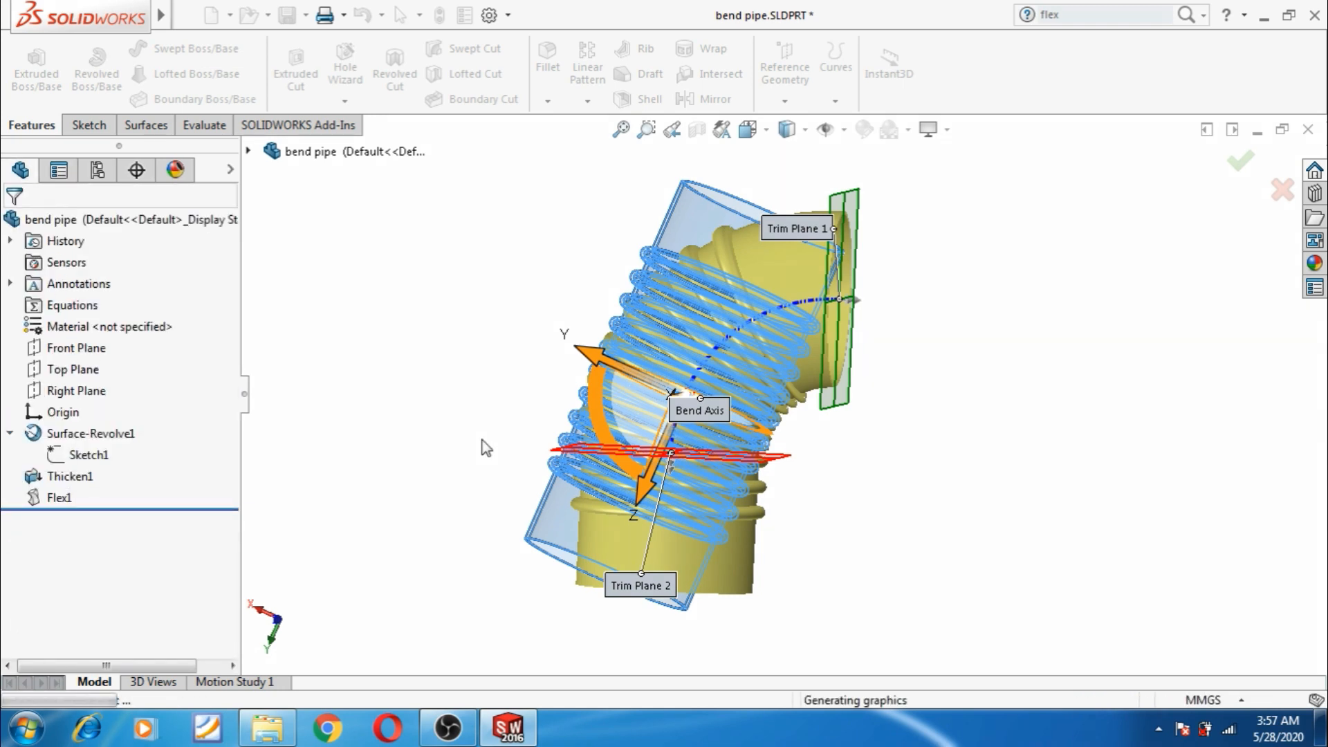
key("Return")
Examine the bent bellows pipe by rotating it and switching to the isometric view.
middle_click_drag(489, 501, 549, 494)
left_click(806, 133)
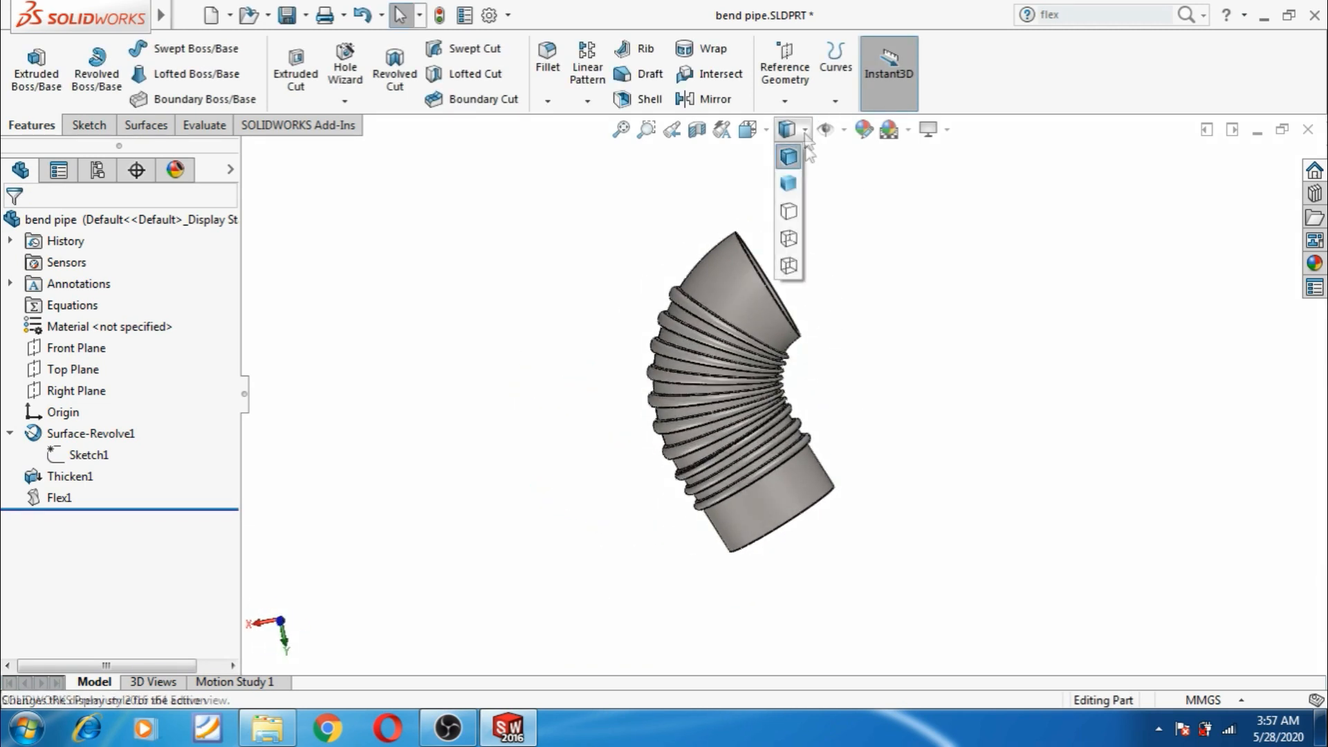
left_click(765, 130)
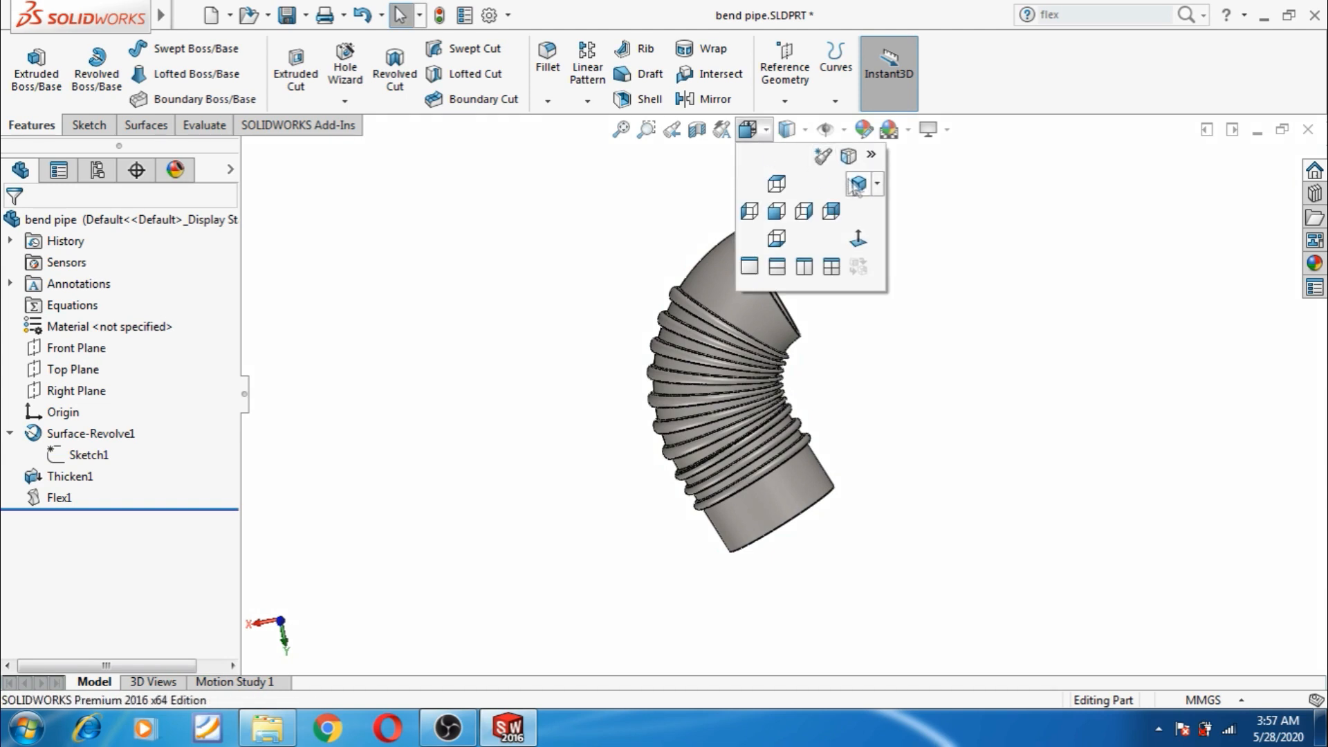
left_click(856, 184)
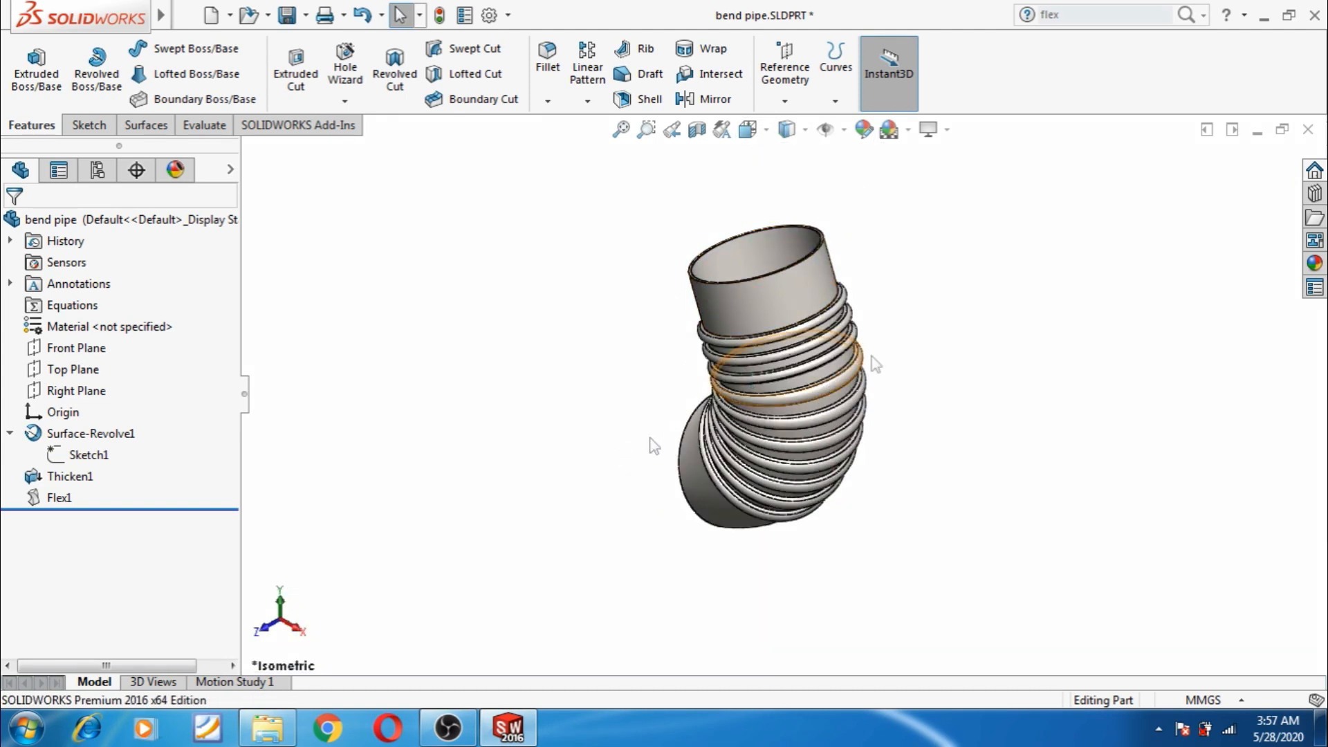
right_click(880, 309)
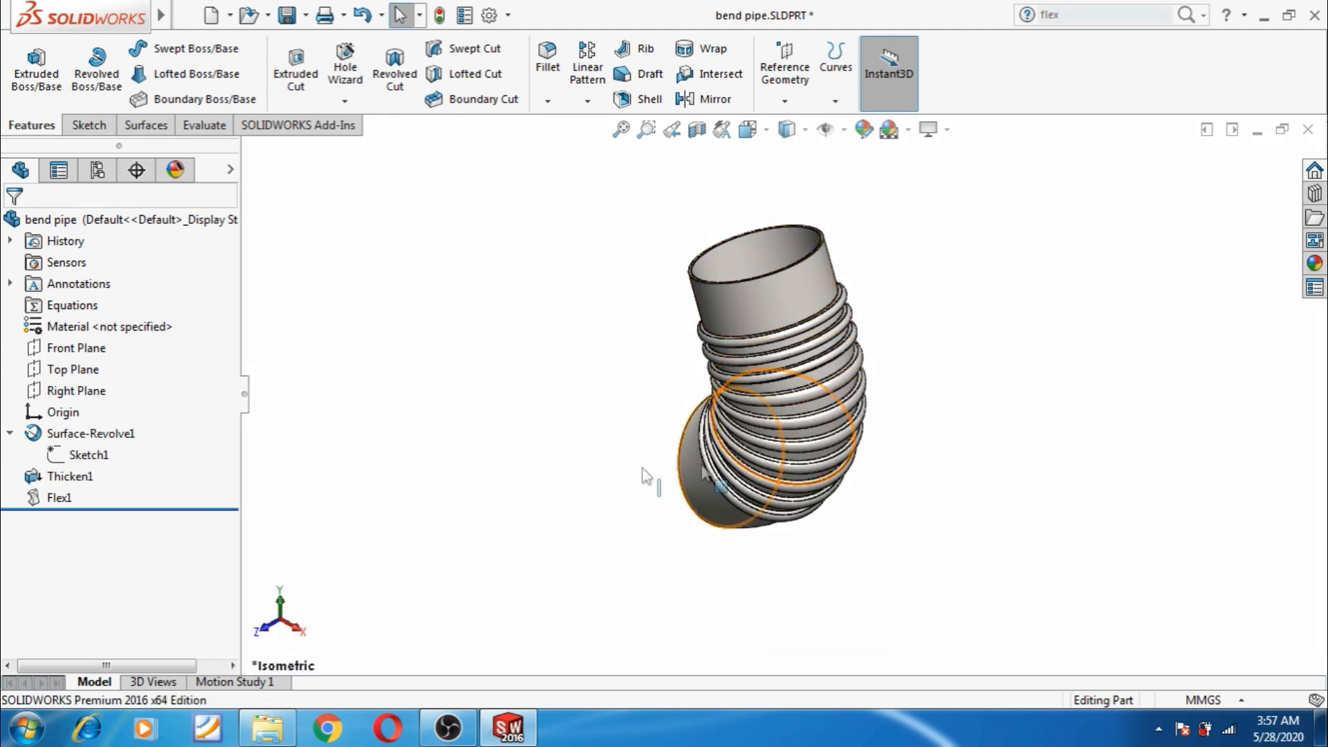